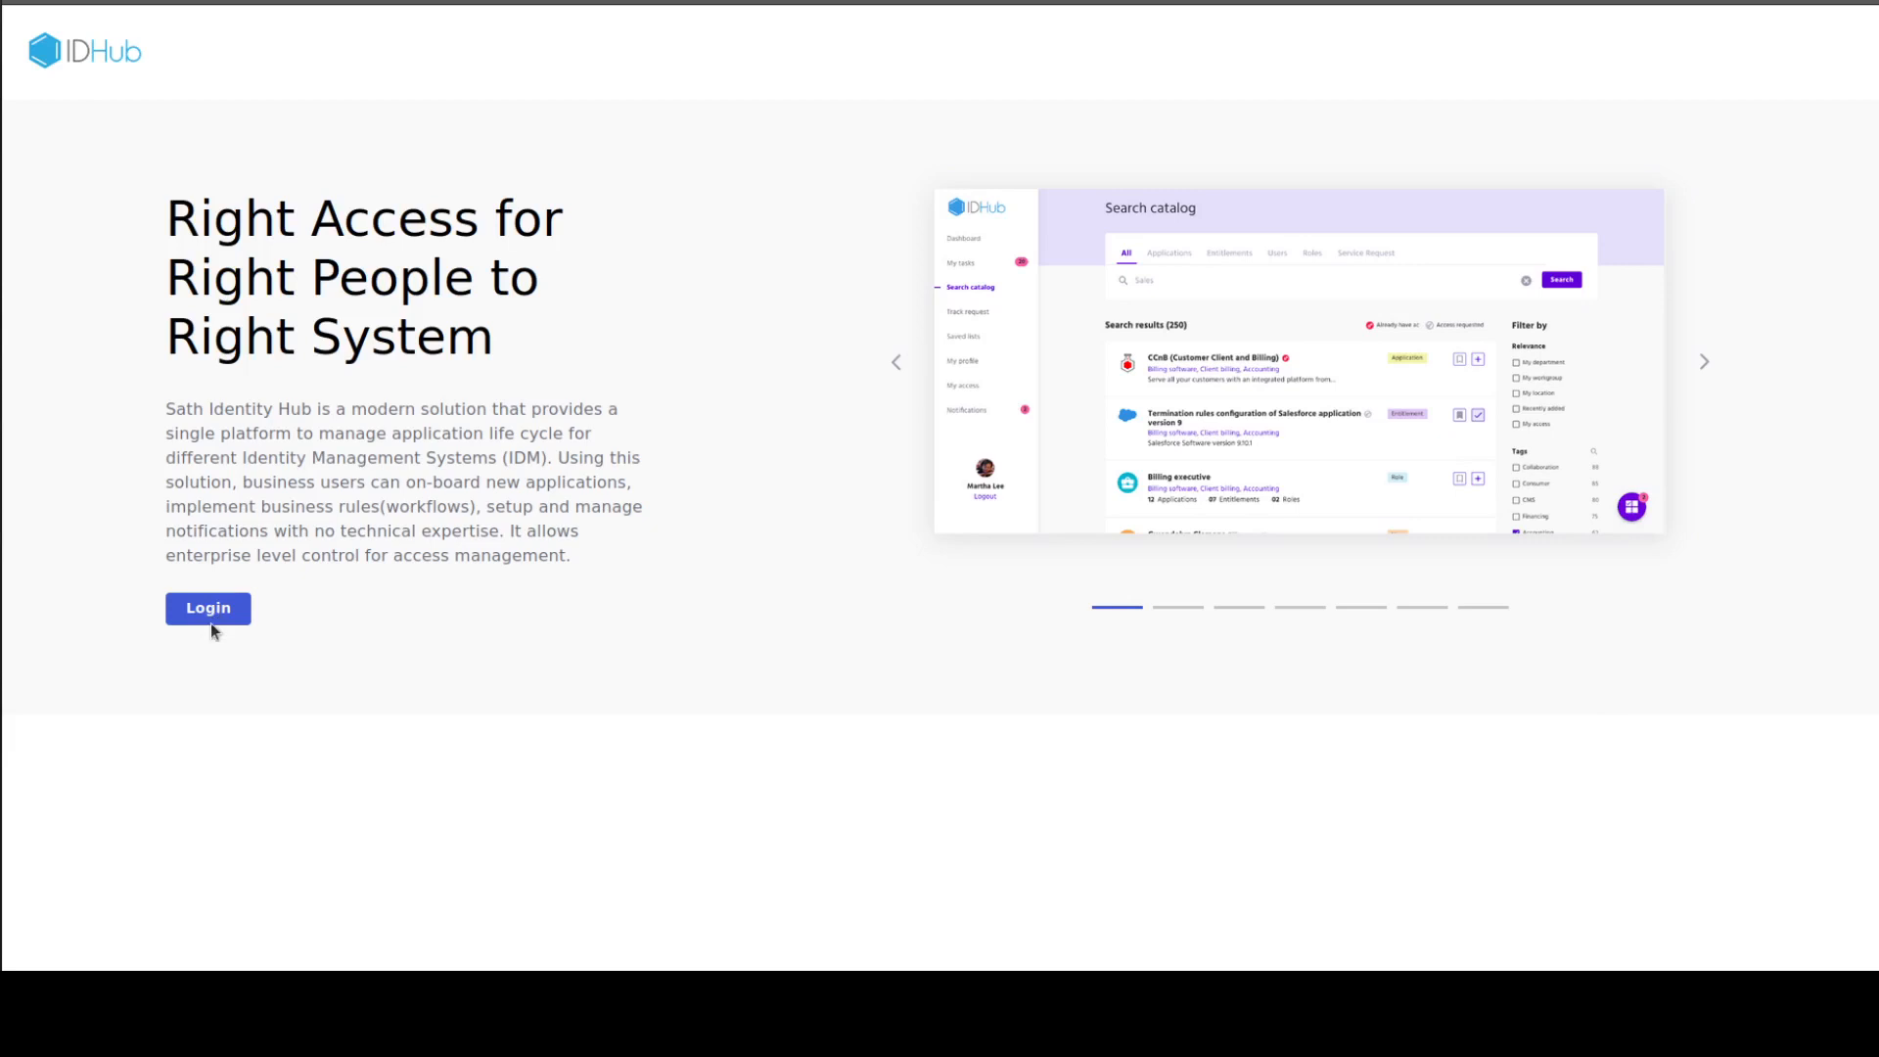
Step: Start logging in under the organisation name "Sath" so that its account login page opens
click(210, 622)
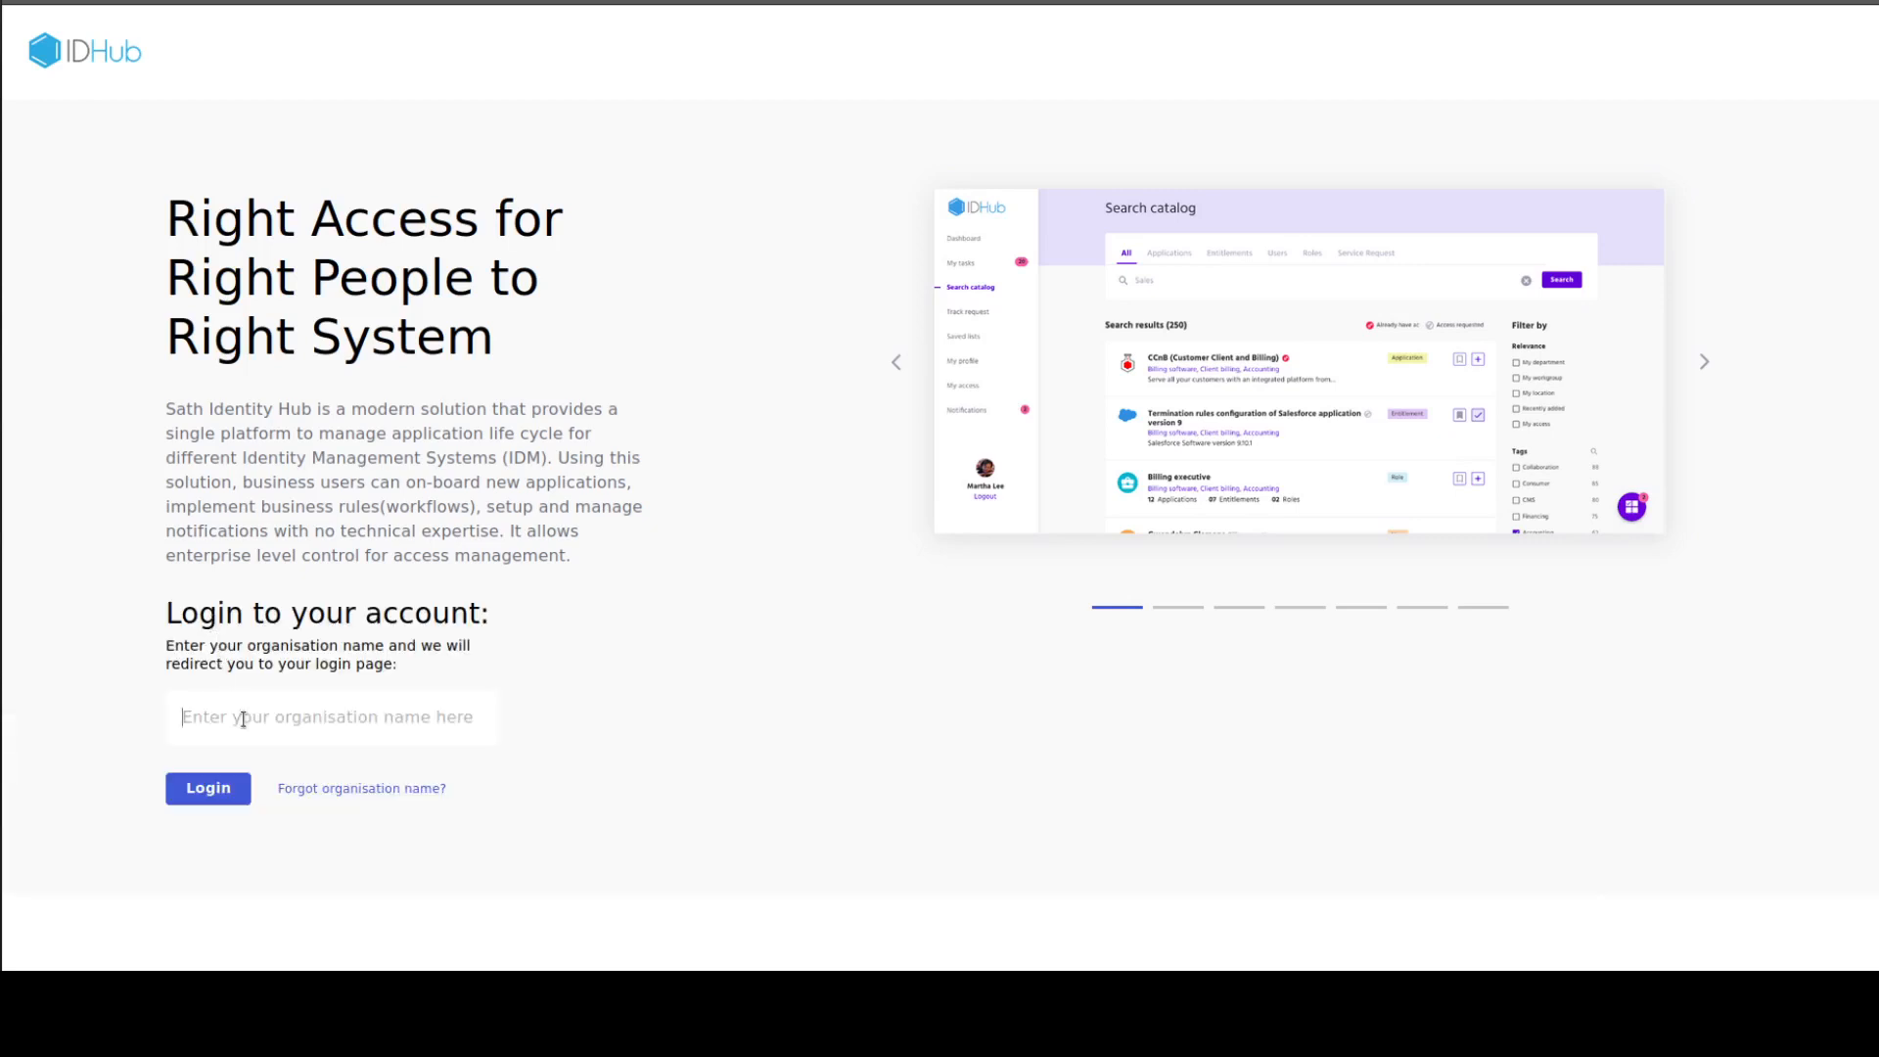
text(Sath)
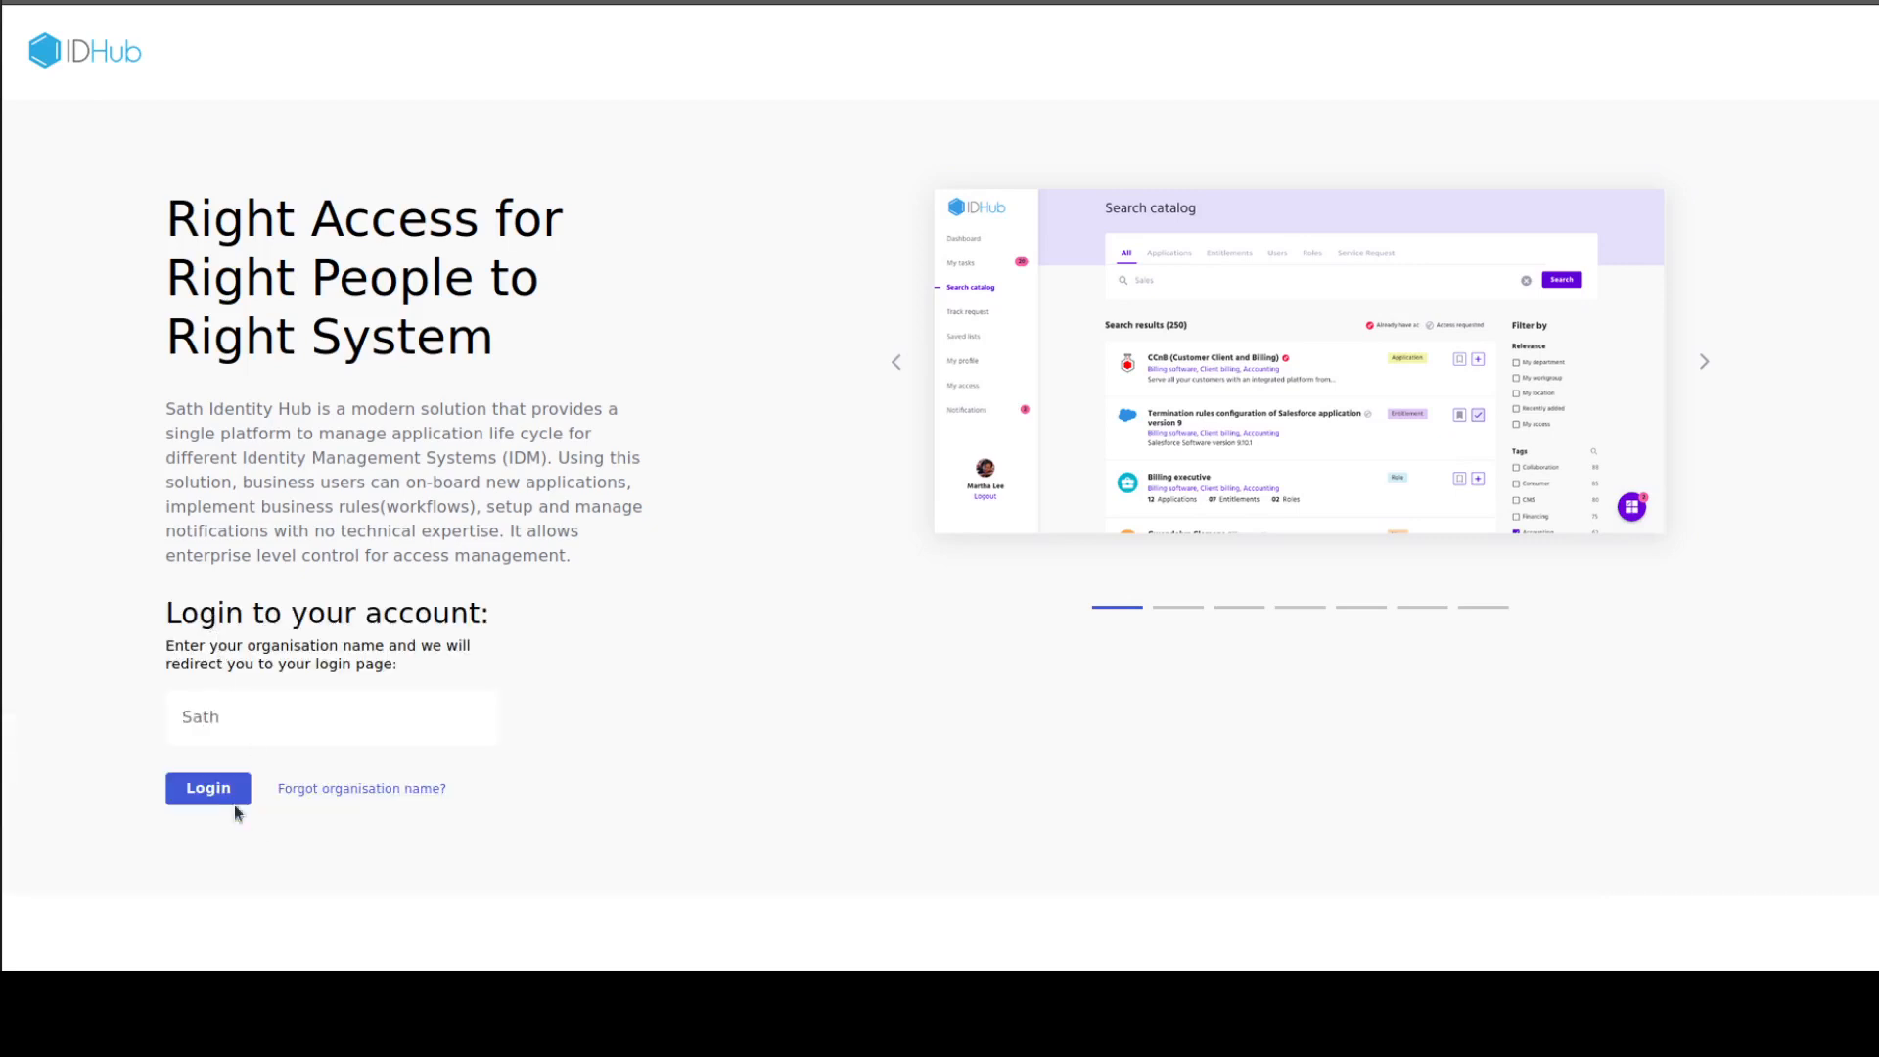
click(191, 781)
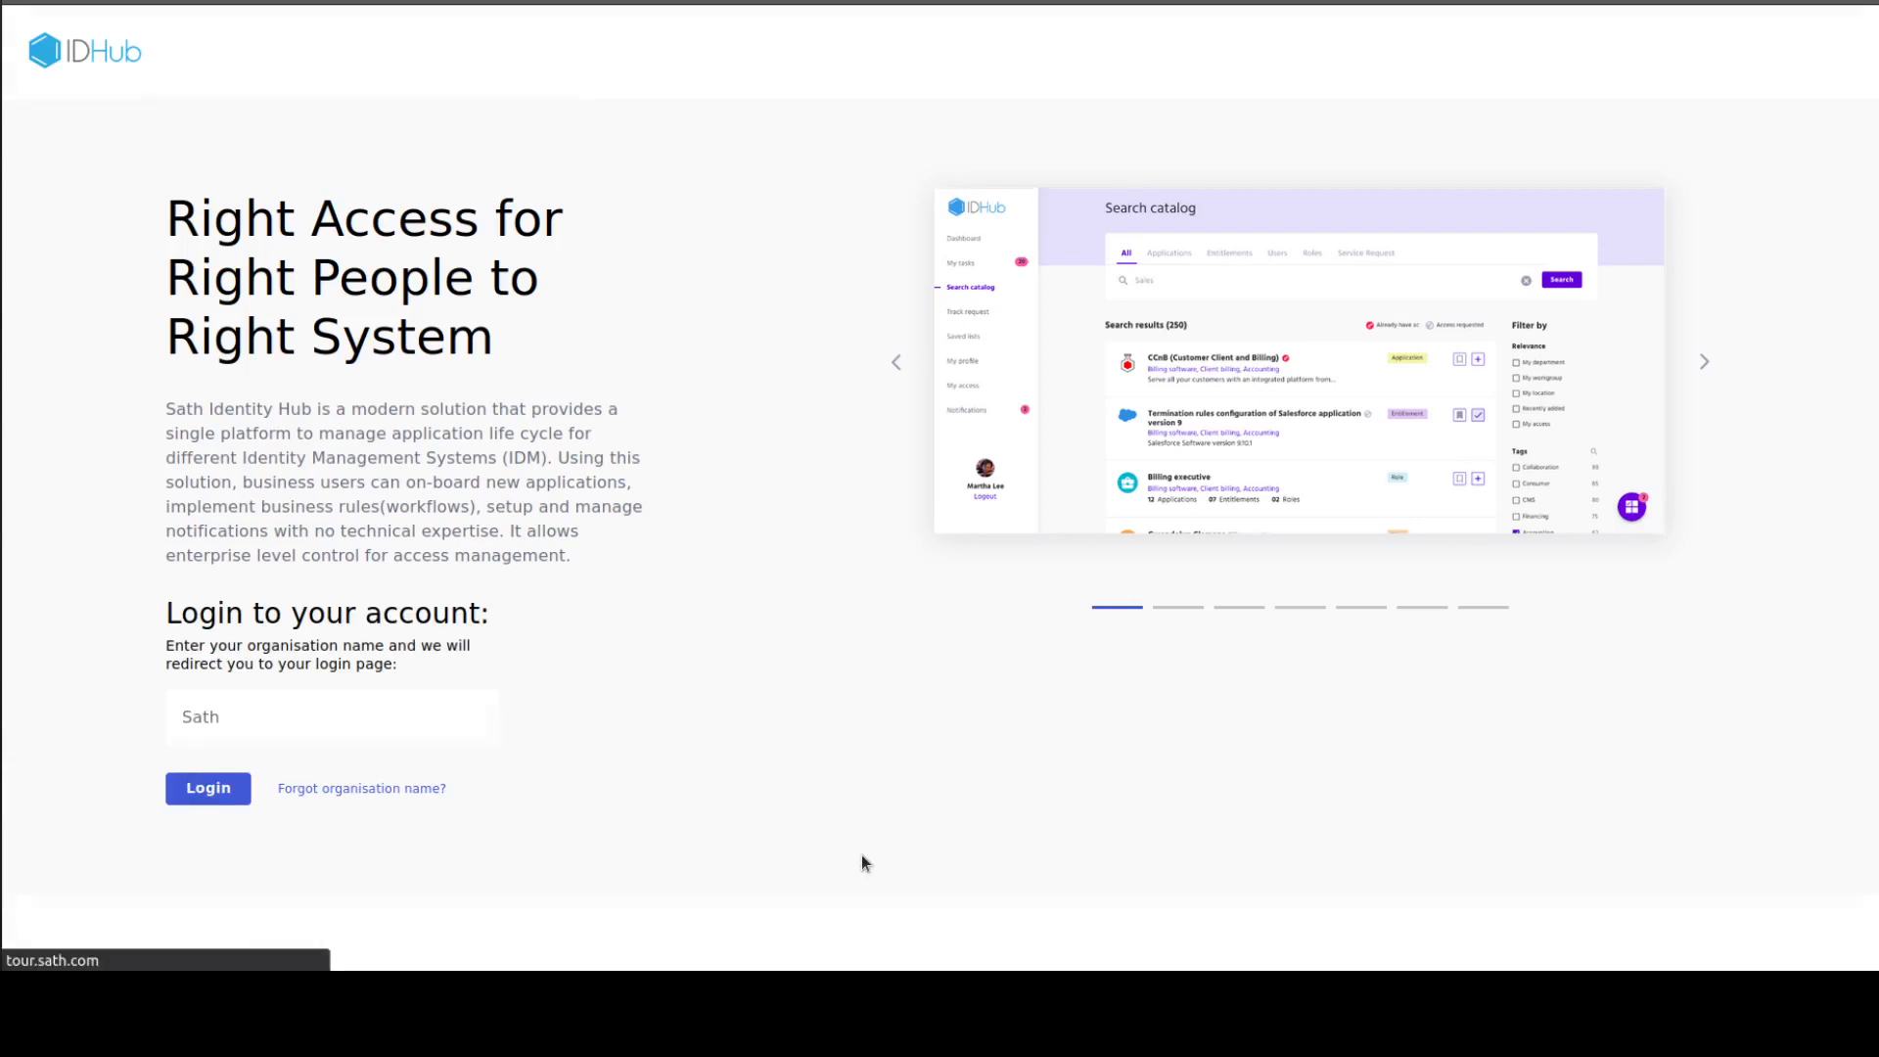
Step: Sign in with the requester's saved username and account password
click(1147, 325)
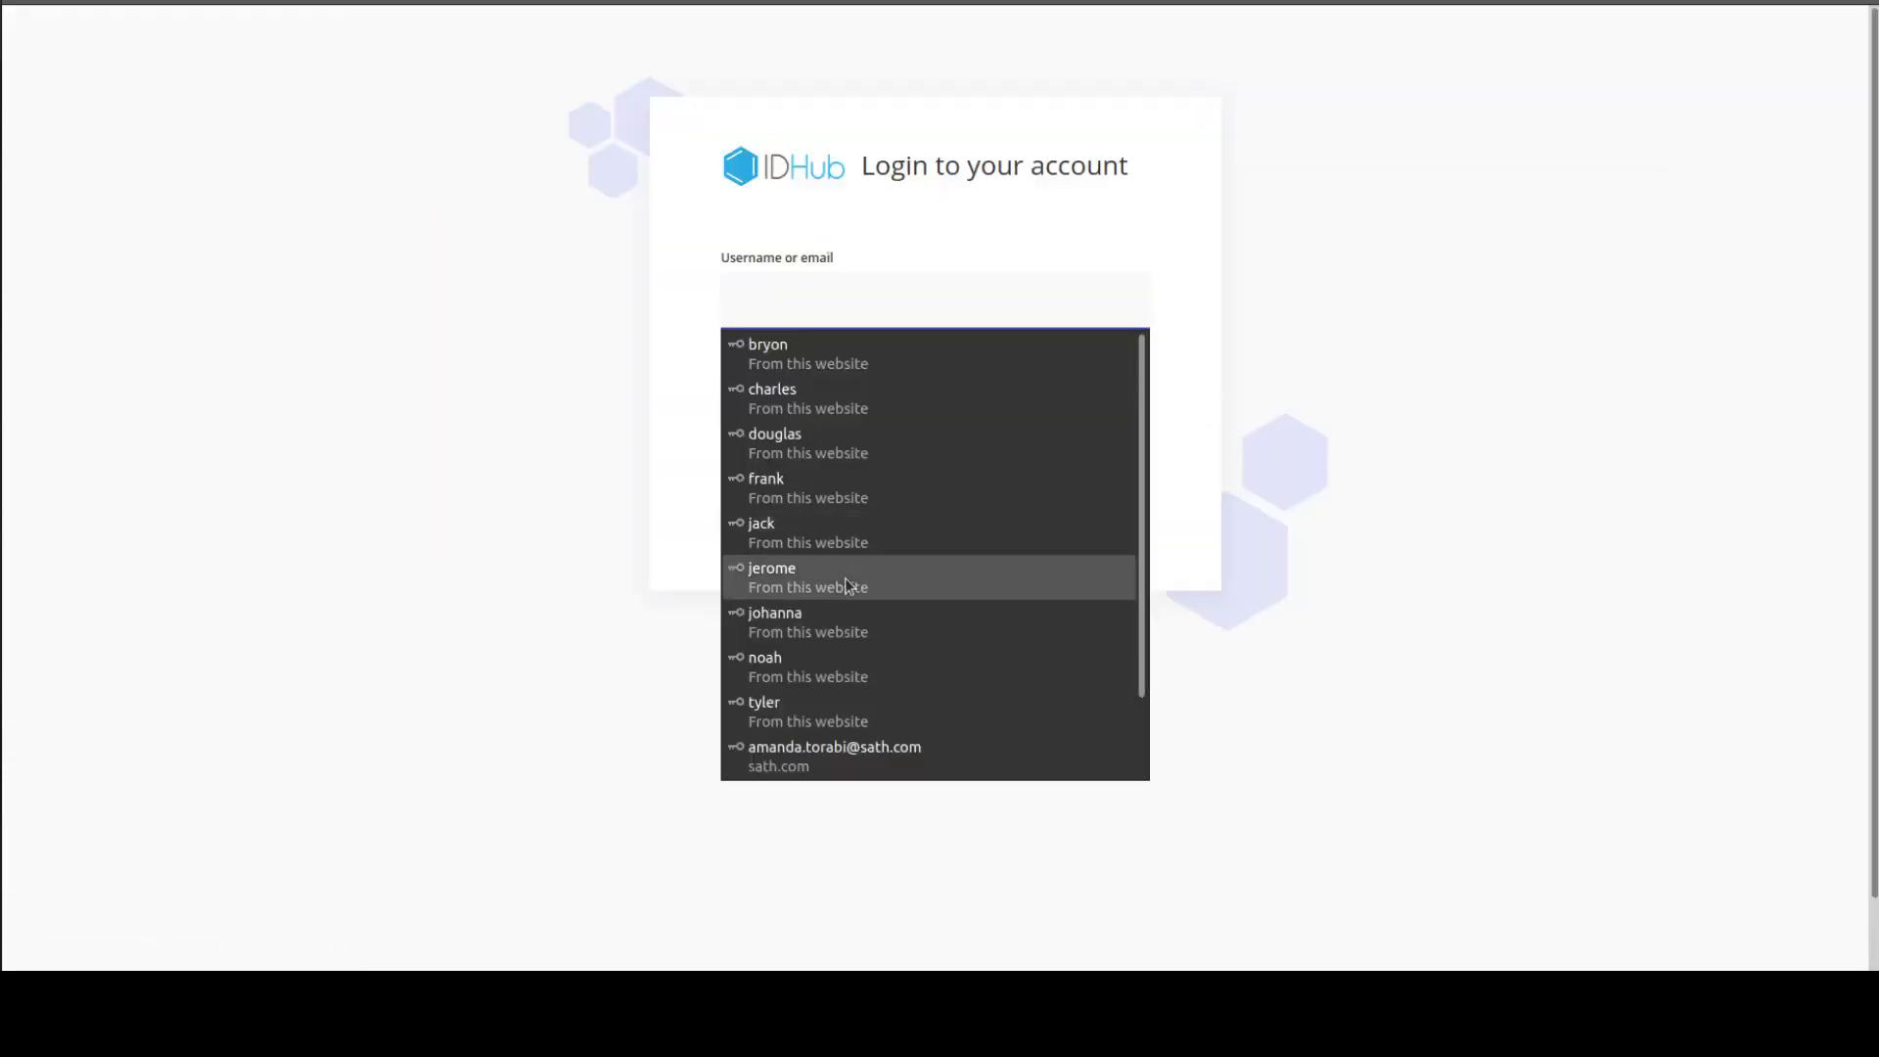
click(832, 531)
click(738, 516)
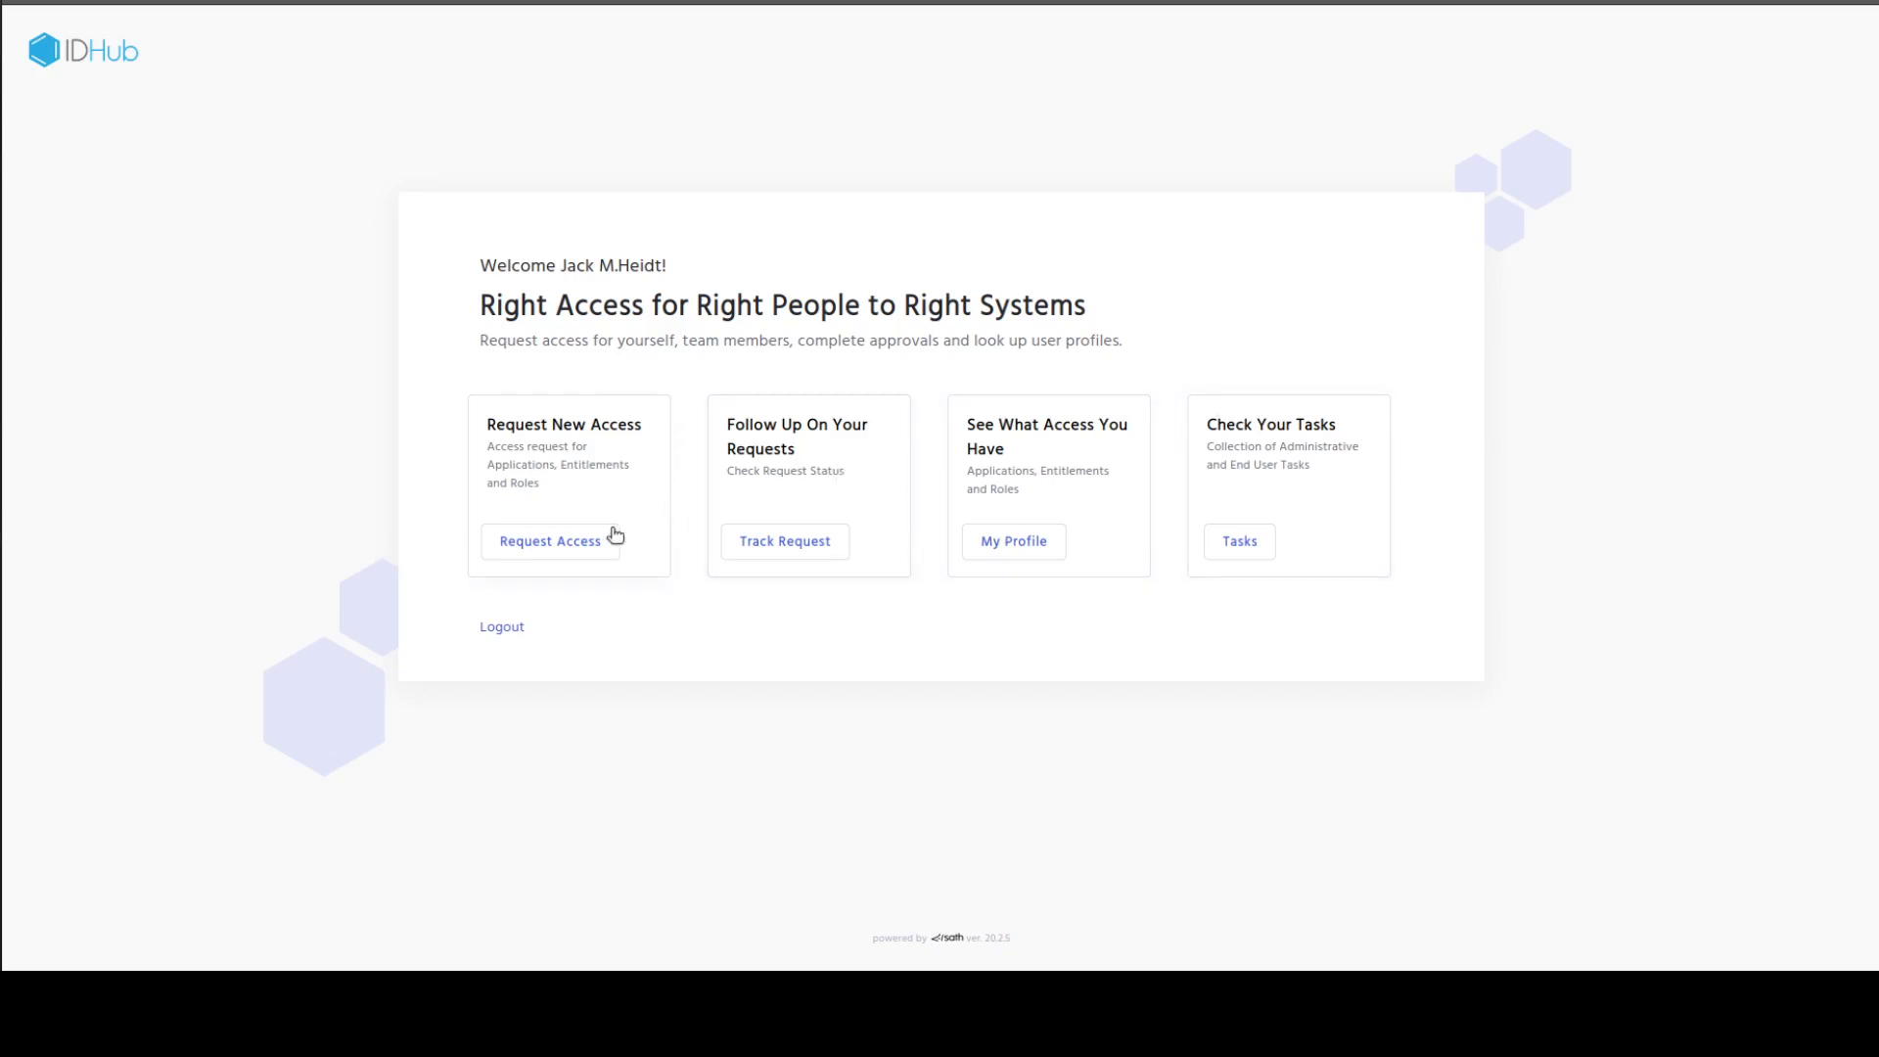
Step: Start a new access request and open the Key Card Access item among the catalog's service requests
click(577, 546)
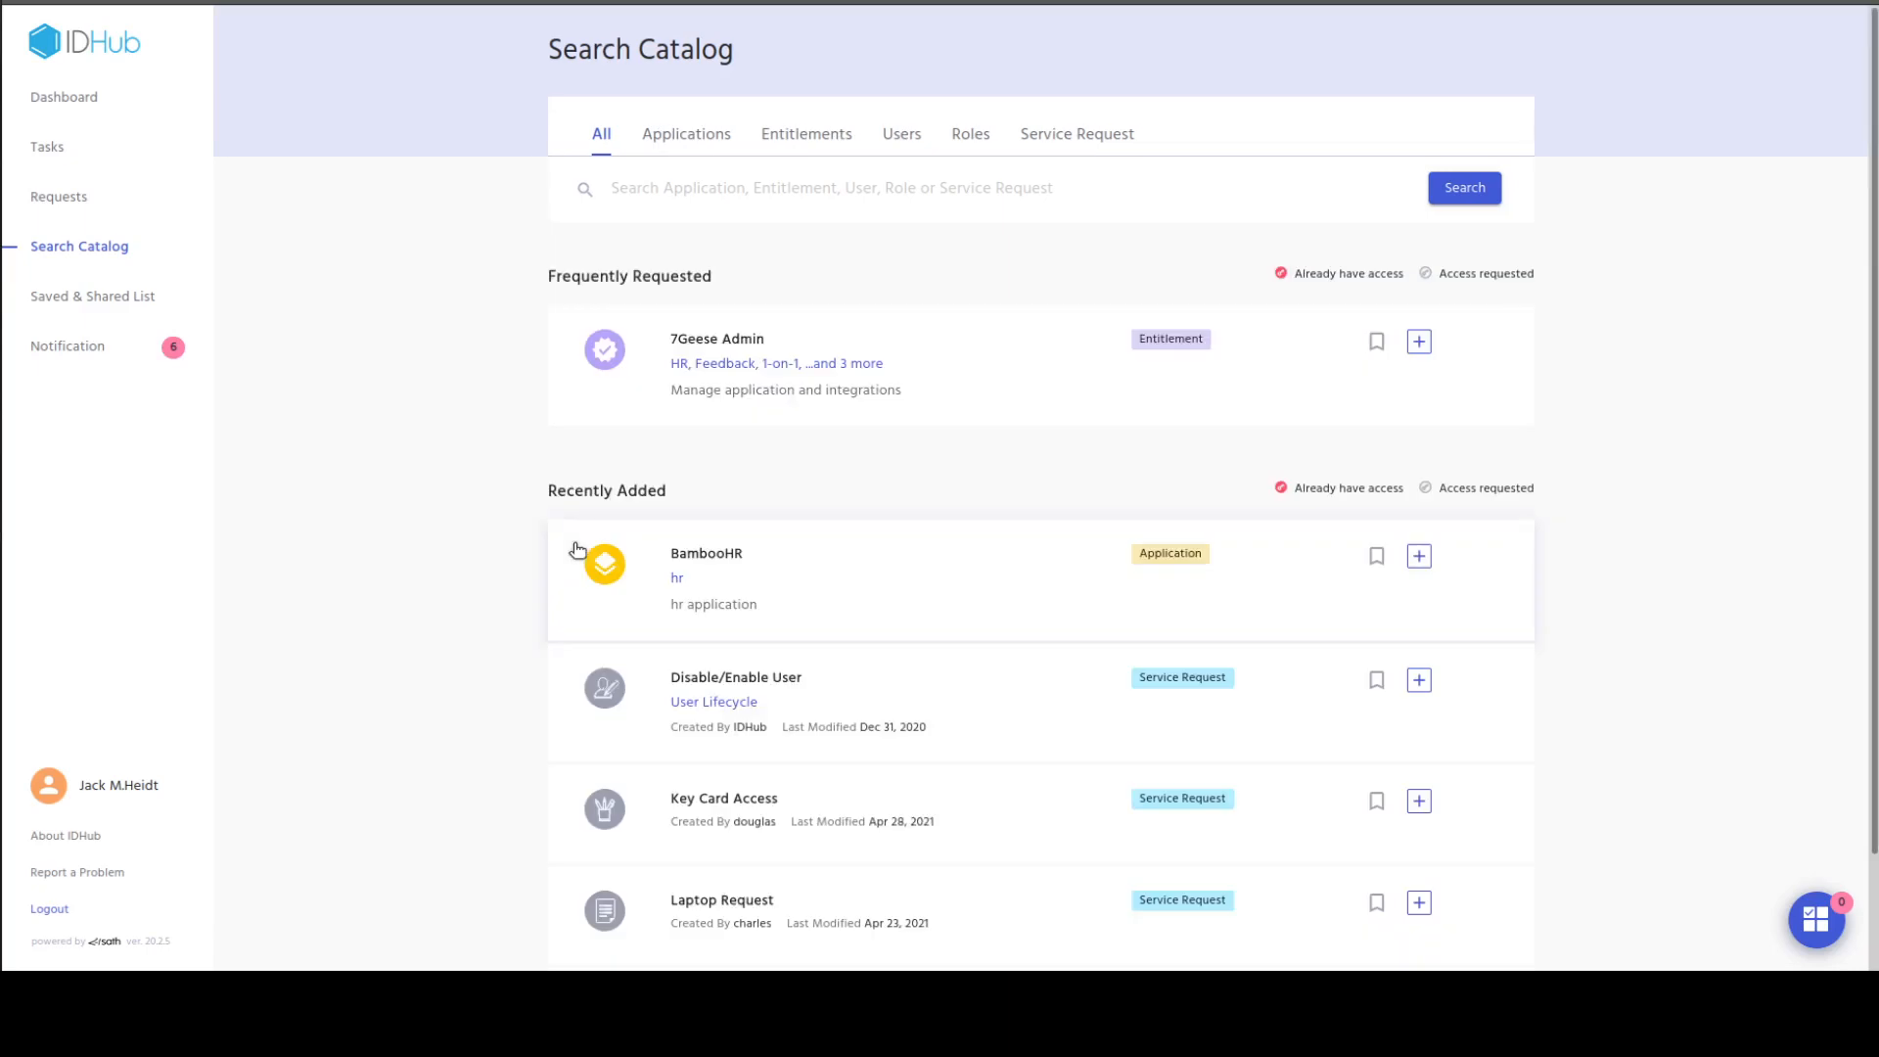
click(1105, 147)
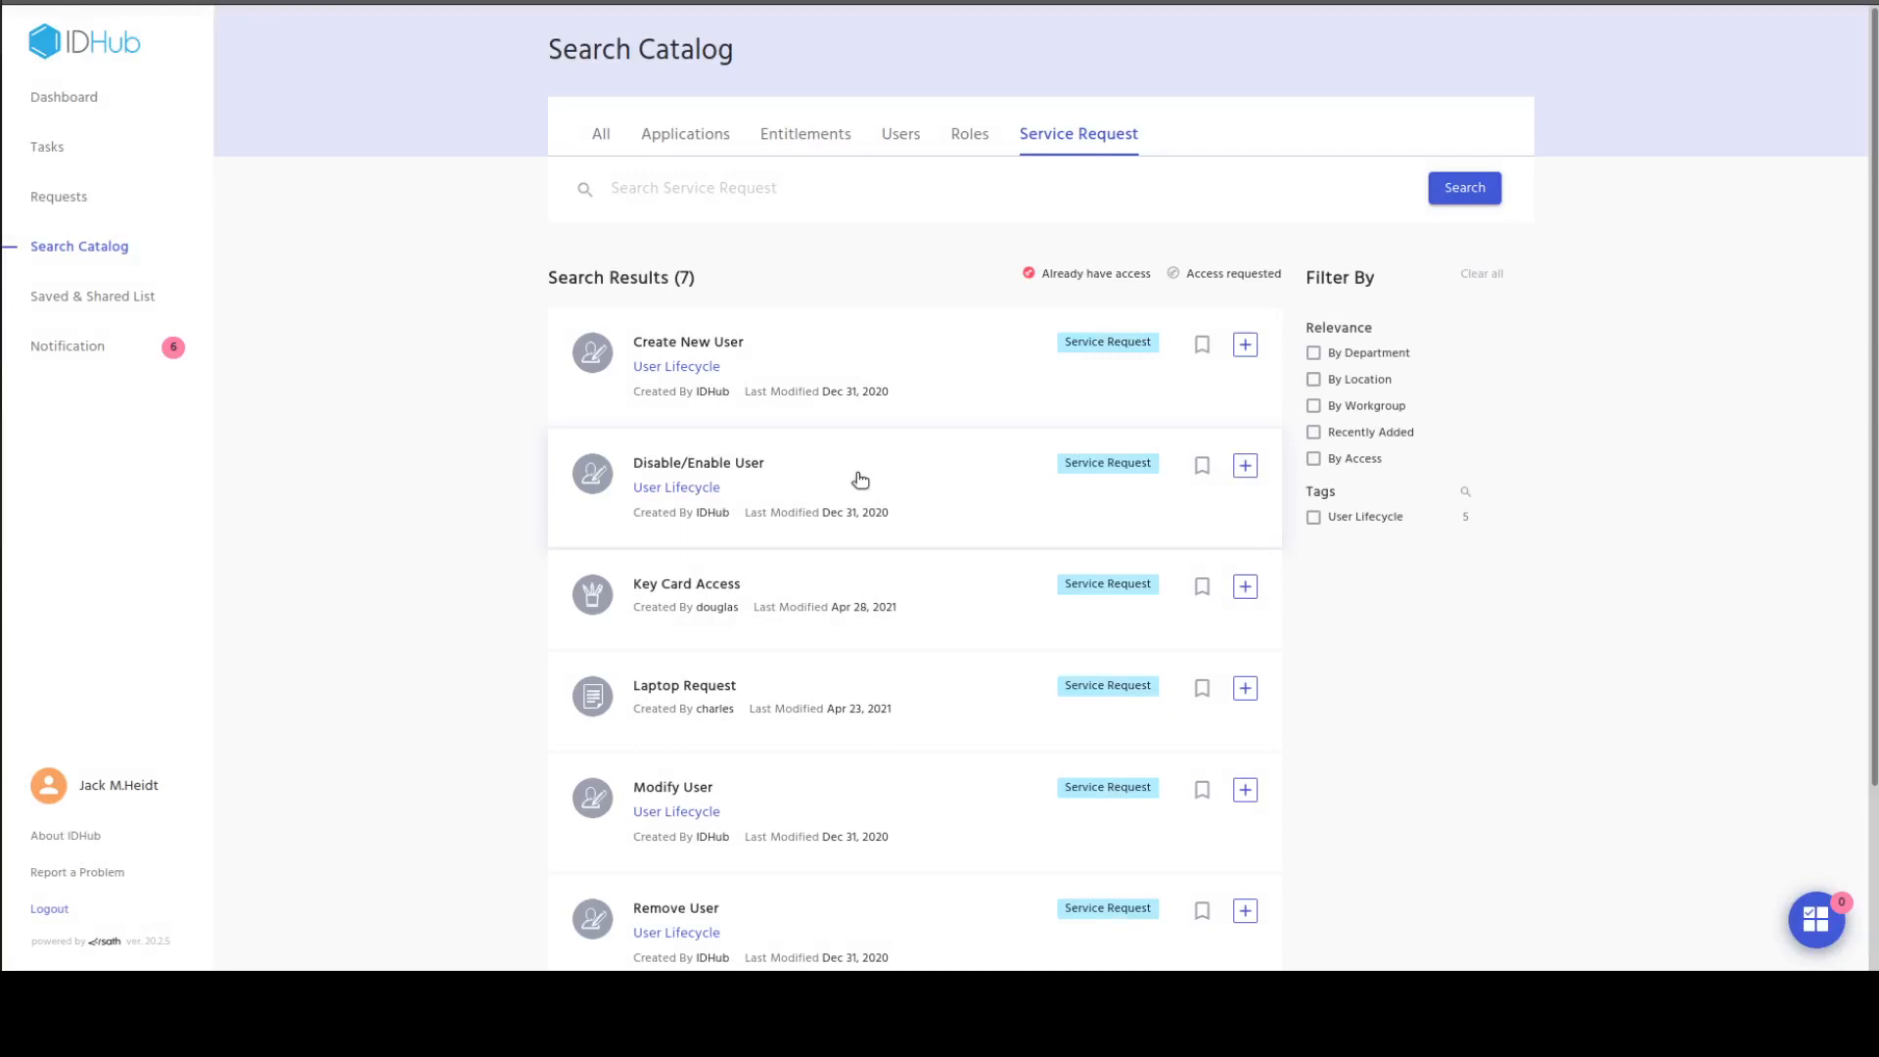
click(816, 609)
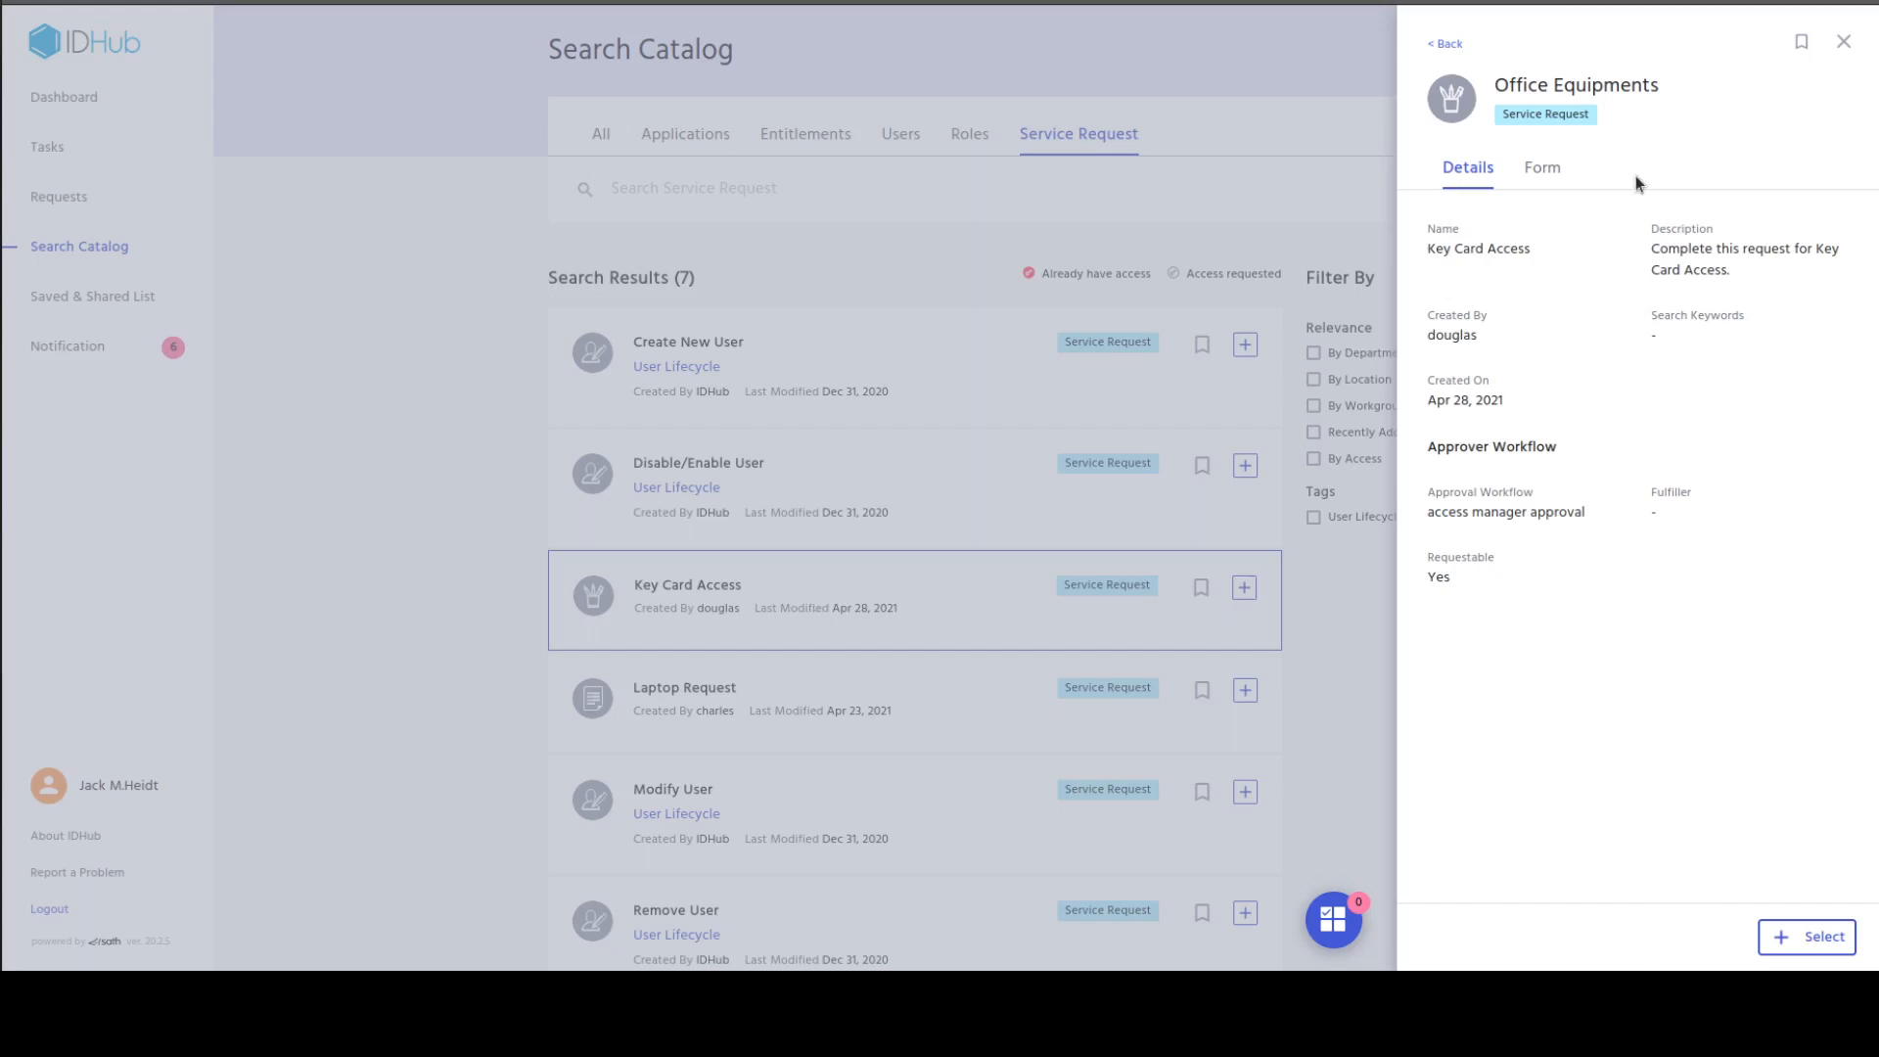
Step: Review the details and the request form of the Key Card Access service request
drag(1635, 174, 1757, 626)
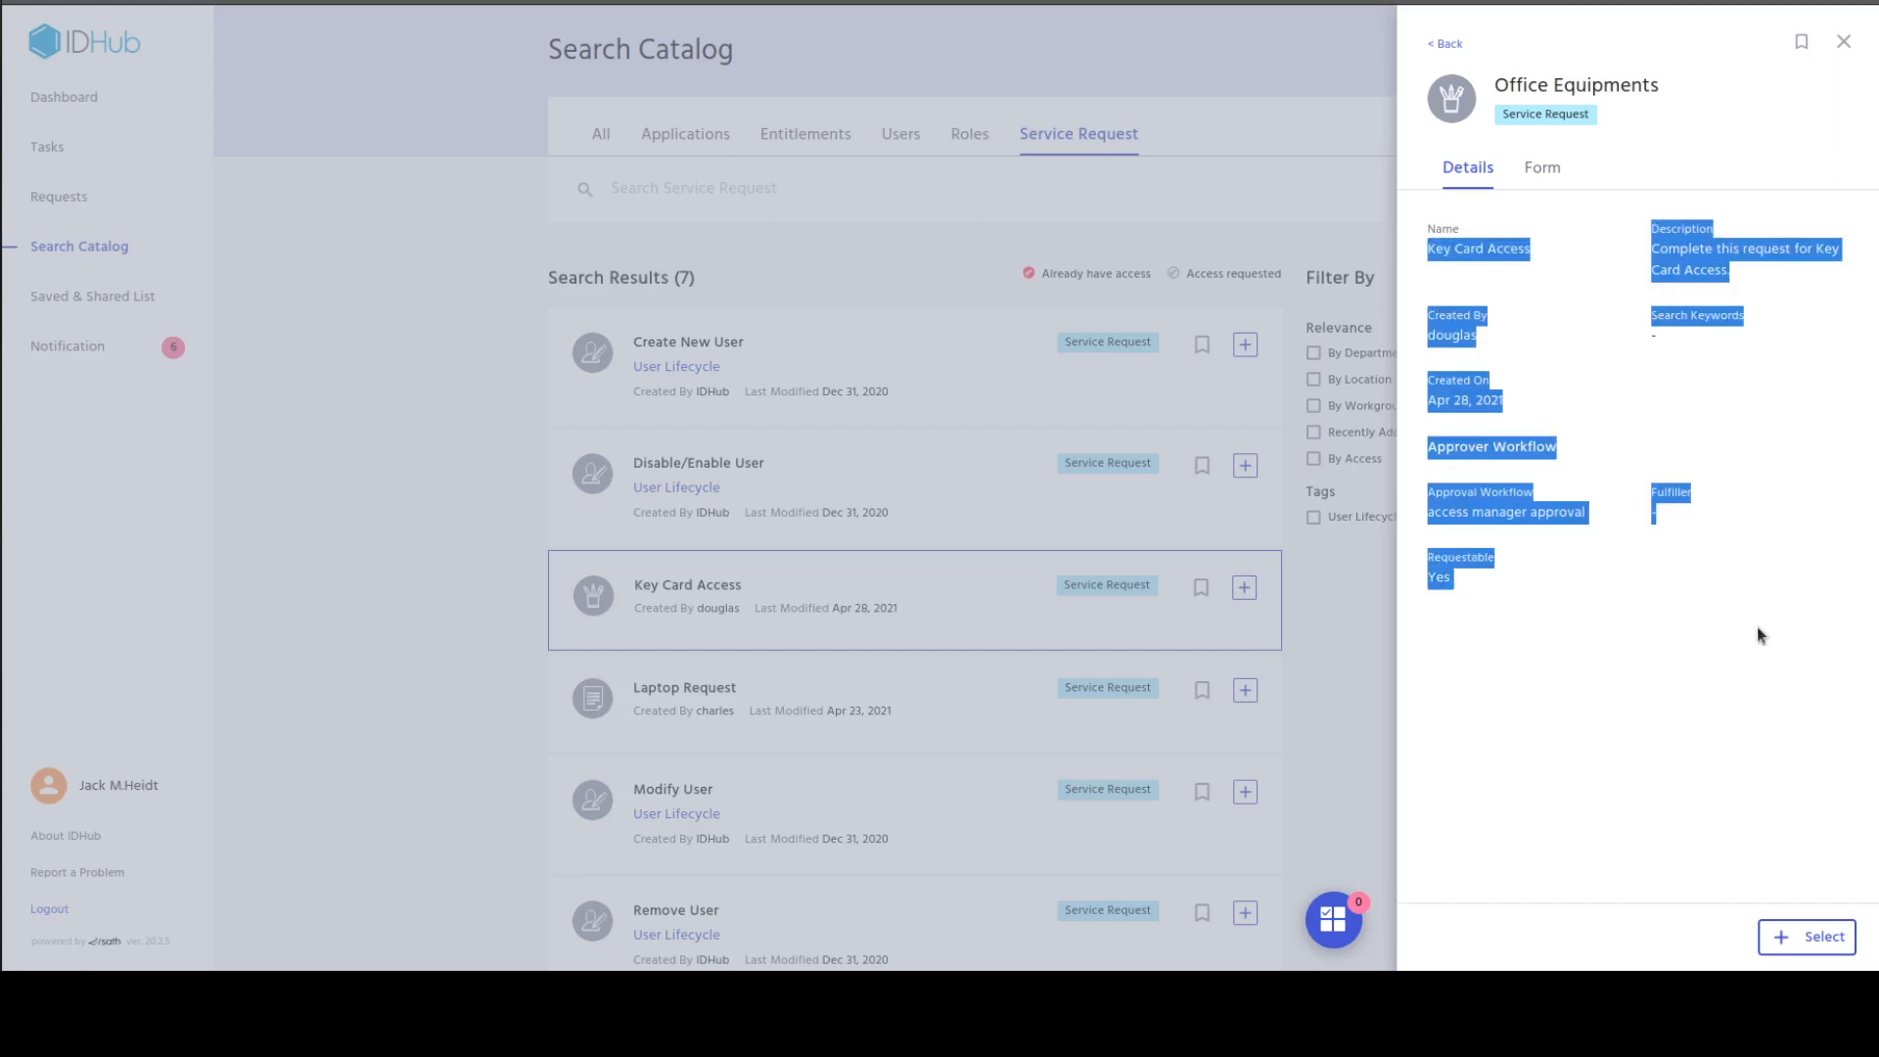
click(1757, 627)
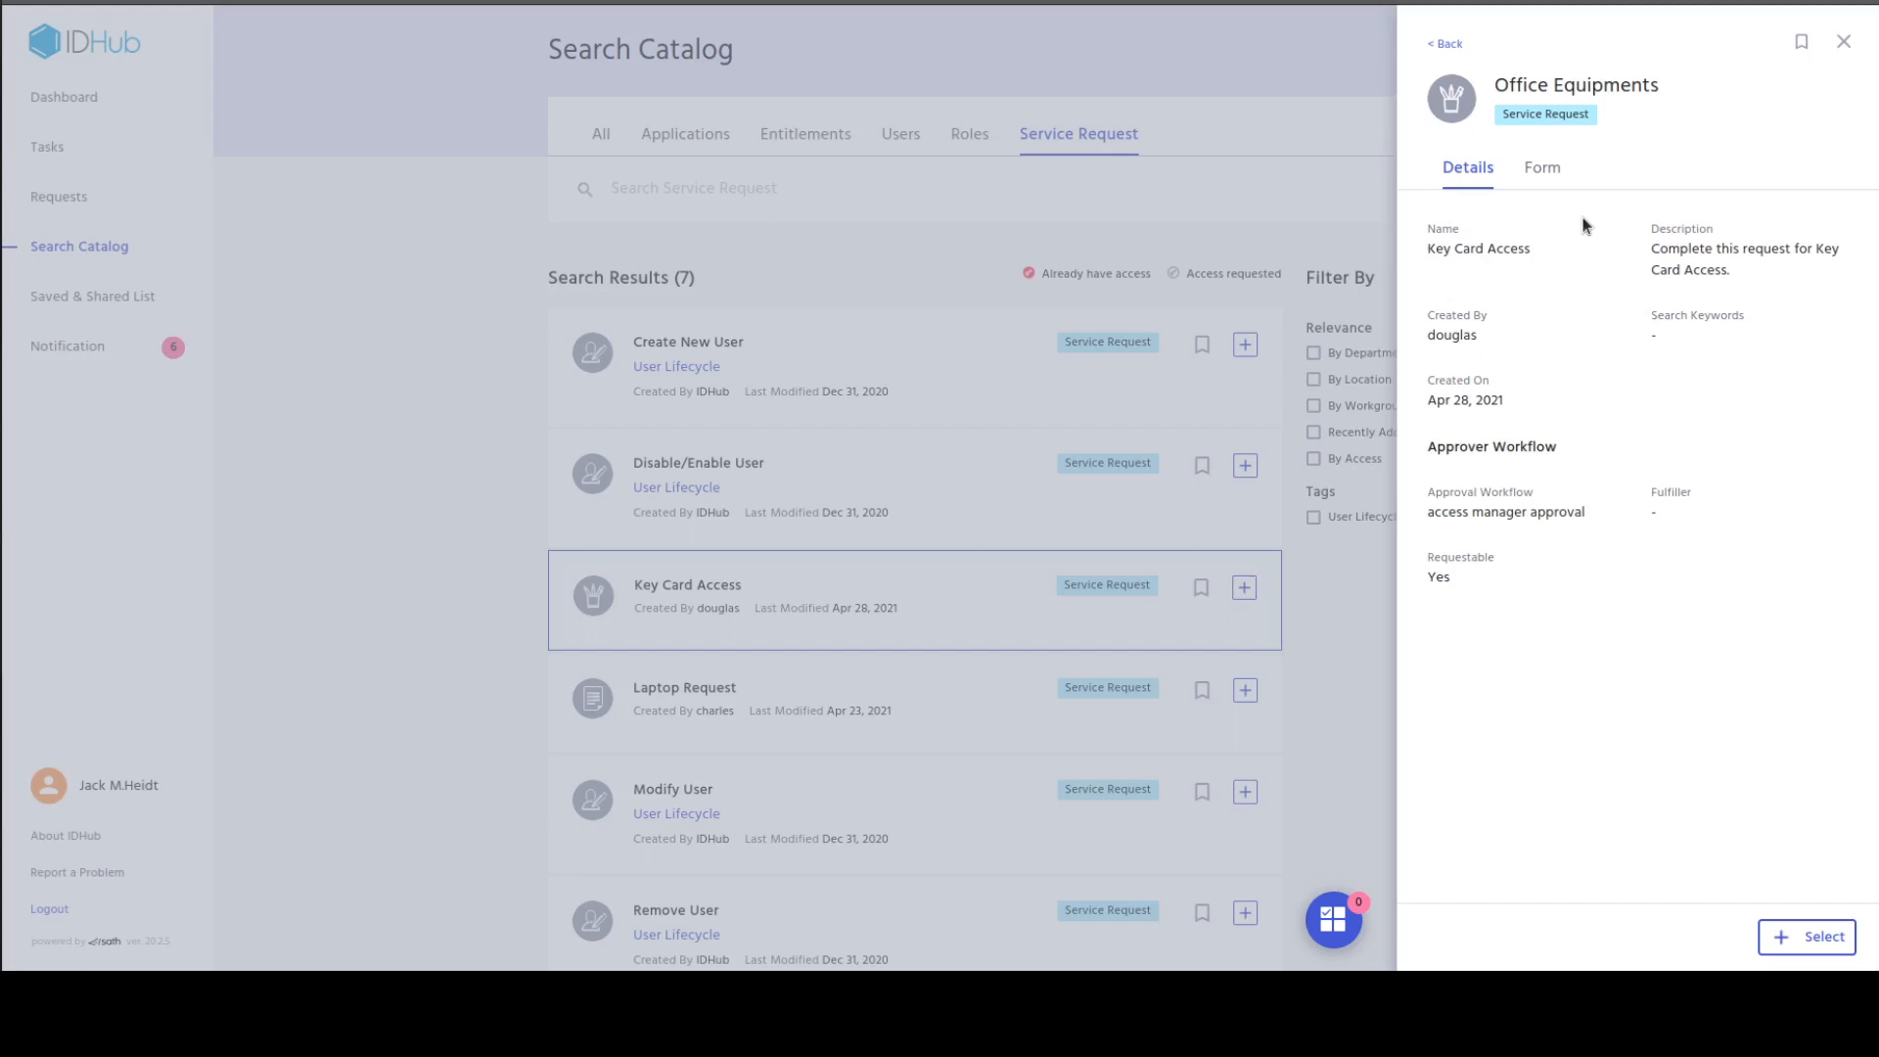
click(1550, 172)
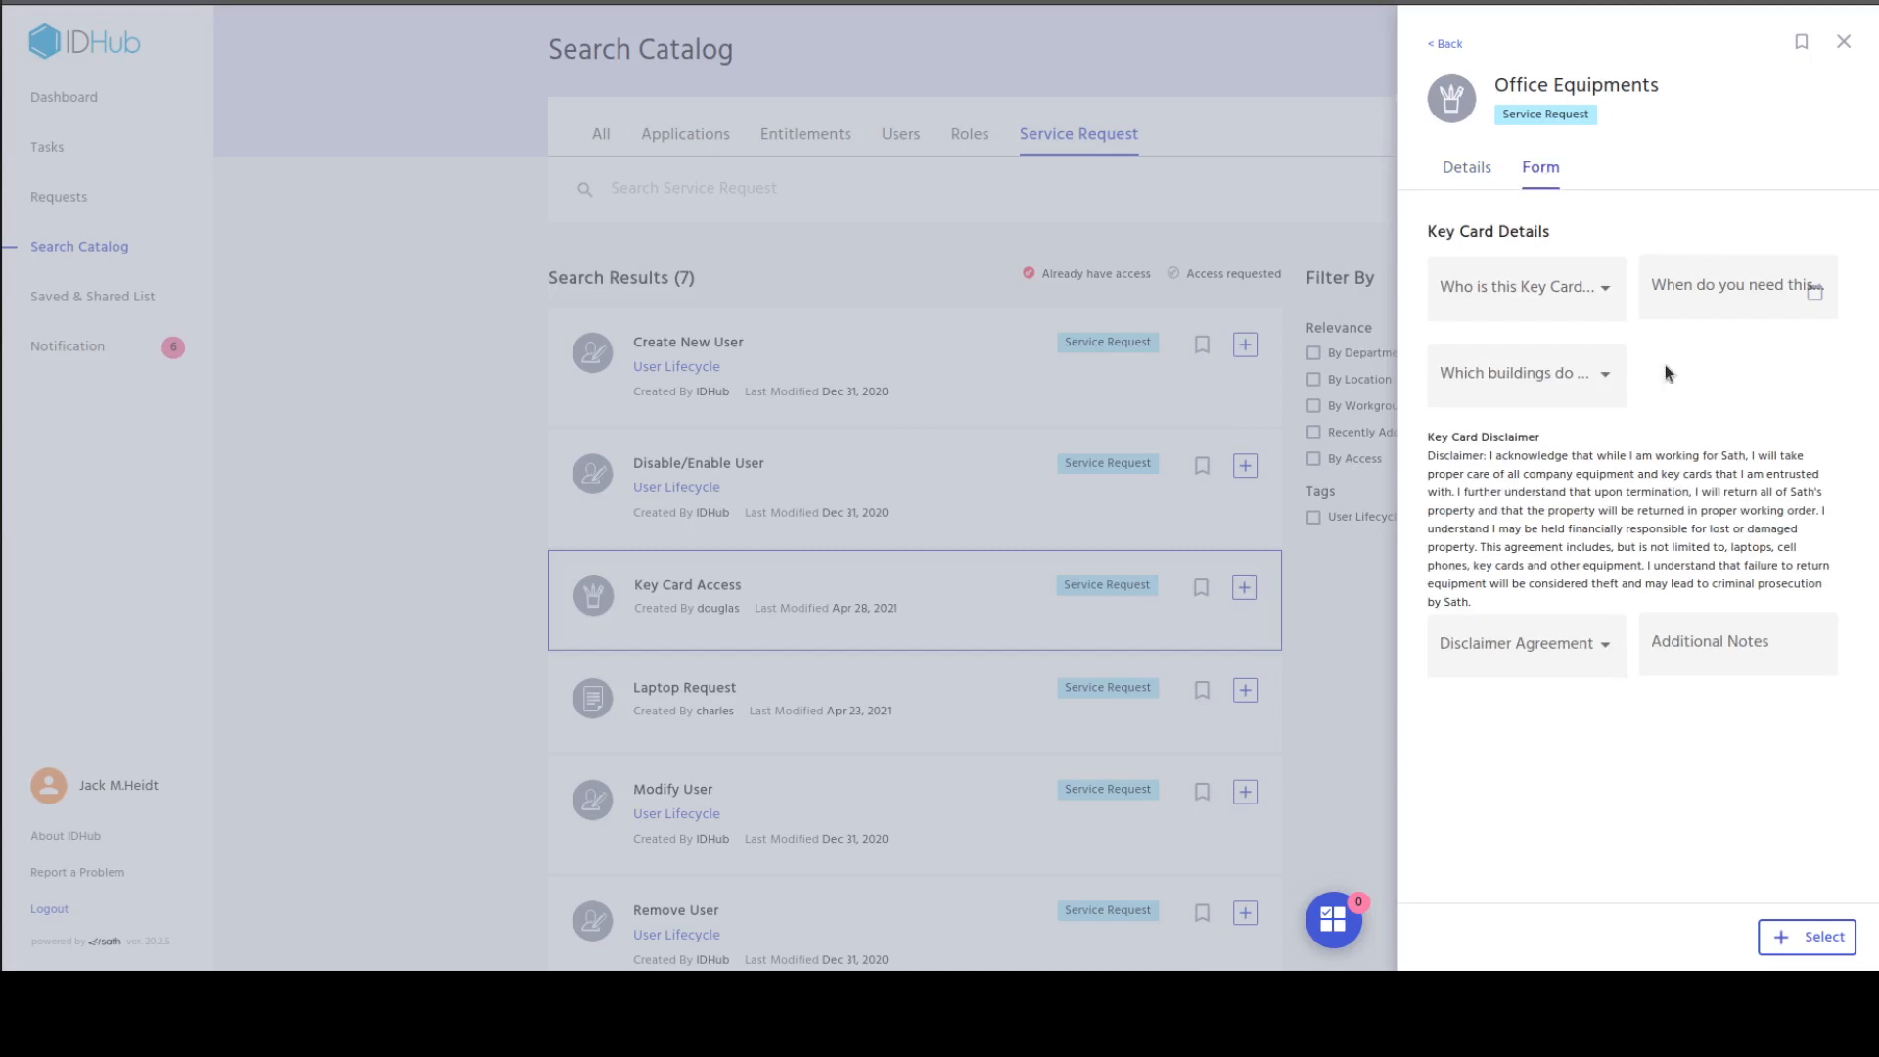
Step: Add Key Card Access to the cart and proceed with it to the request page
click(1787, 943)
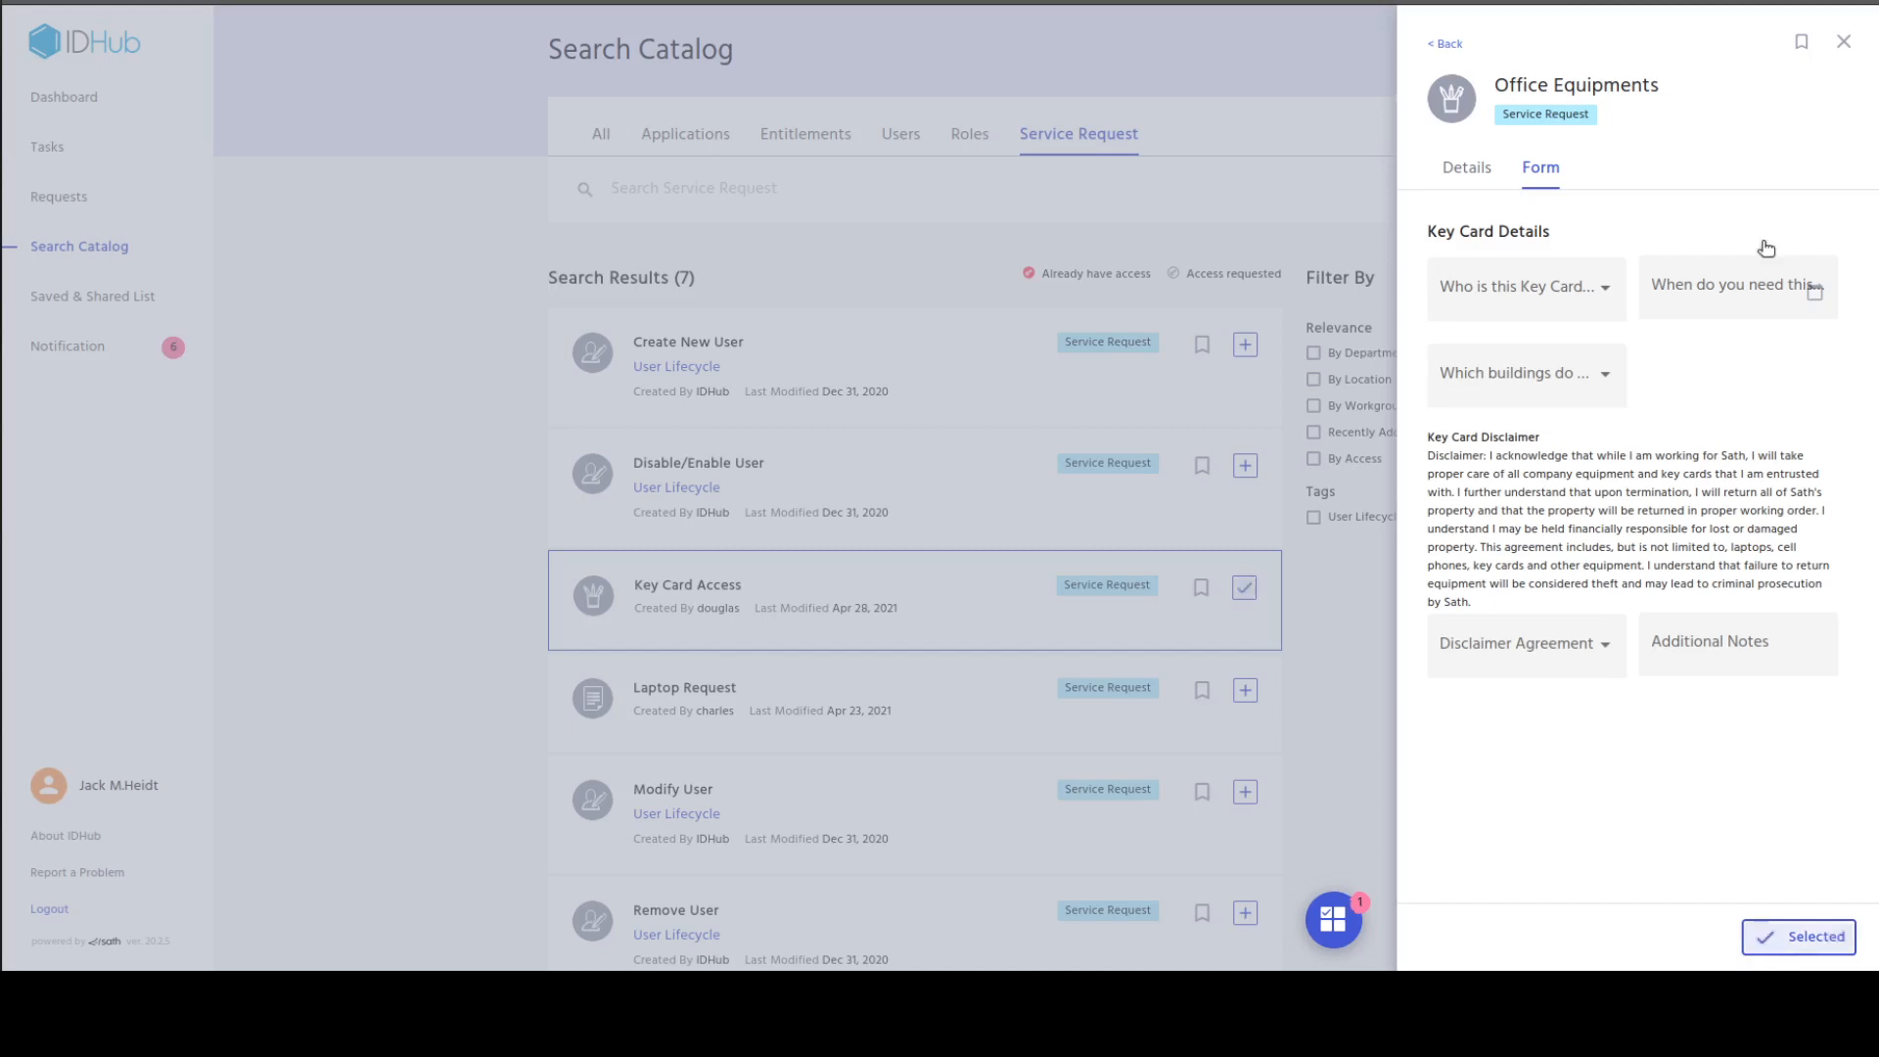
click(1841, 45)
click(1246, 588)
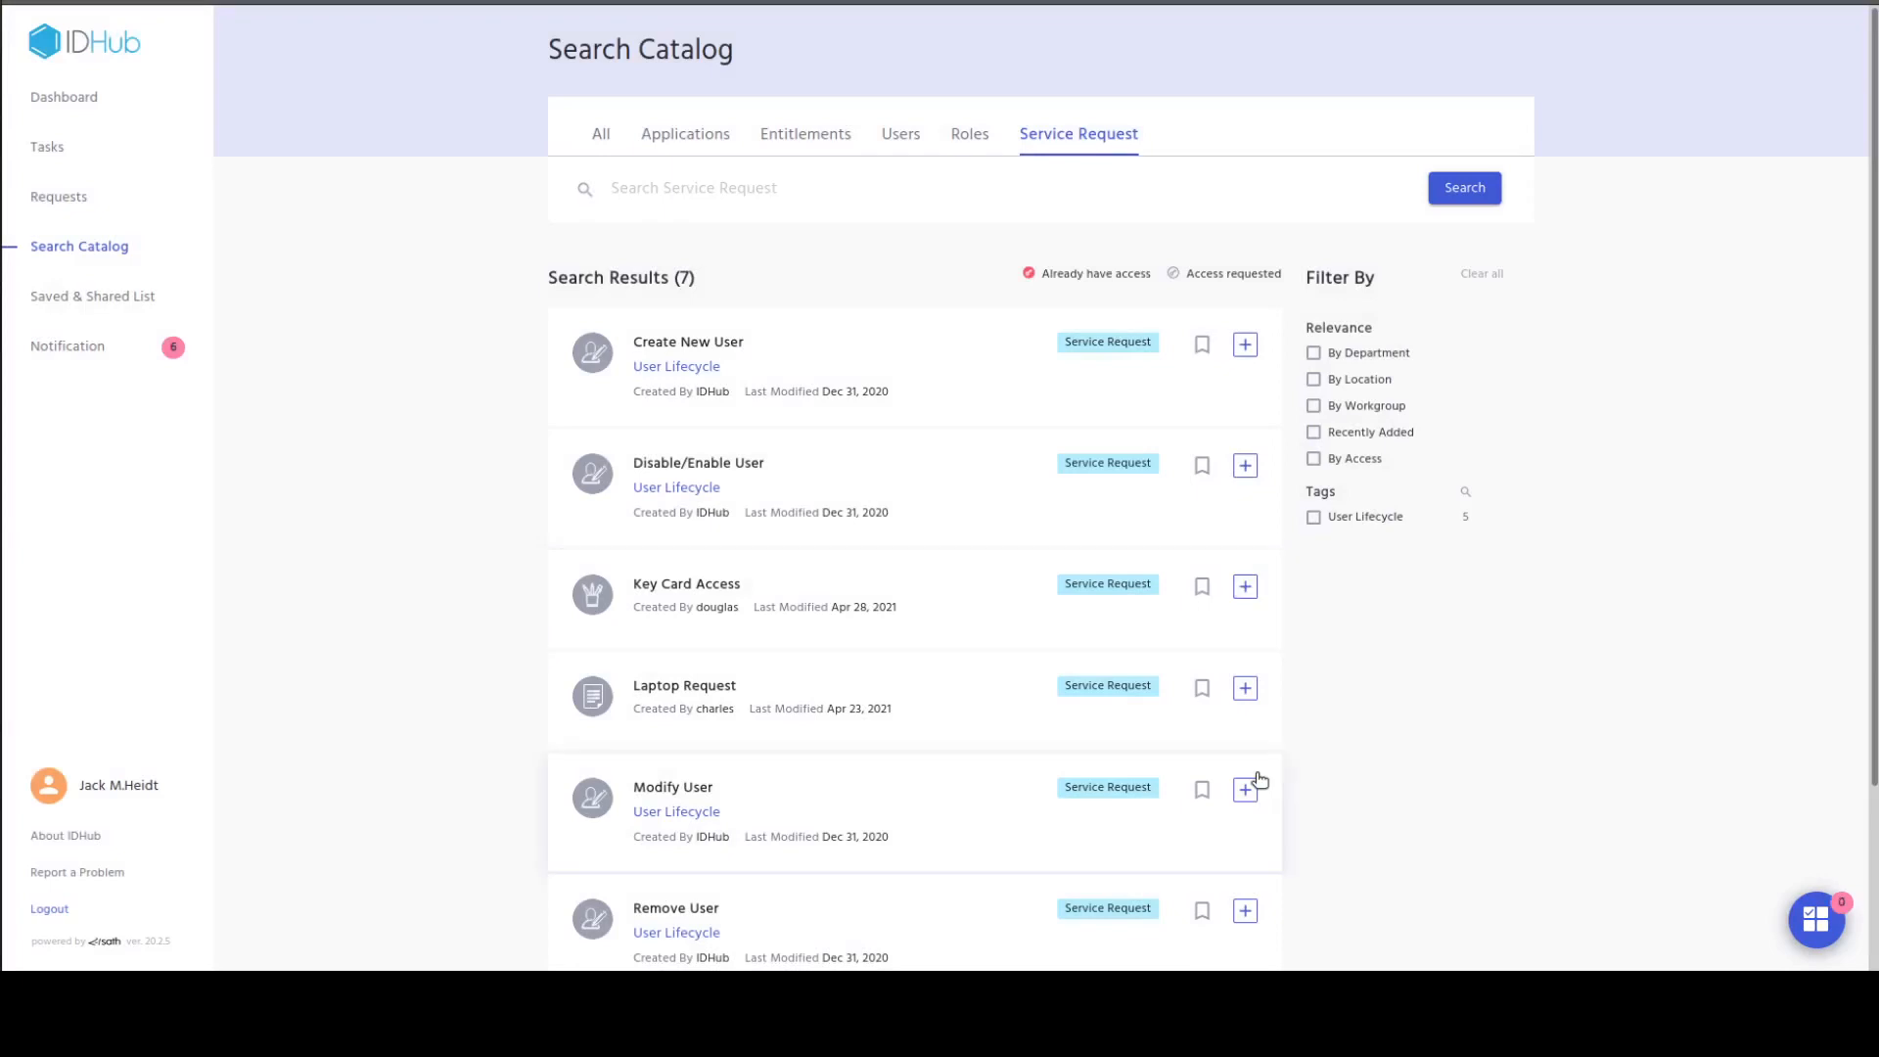
click(1246, 588)
click(1817, 923)
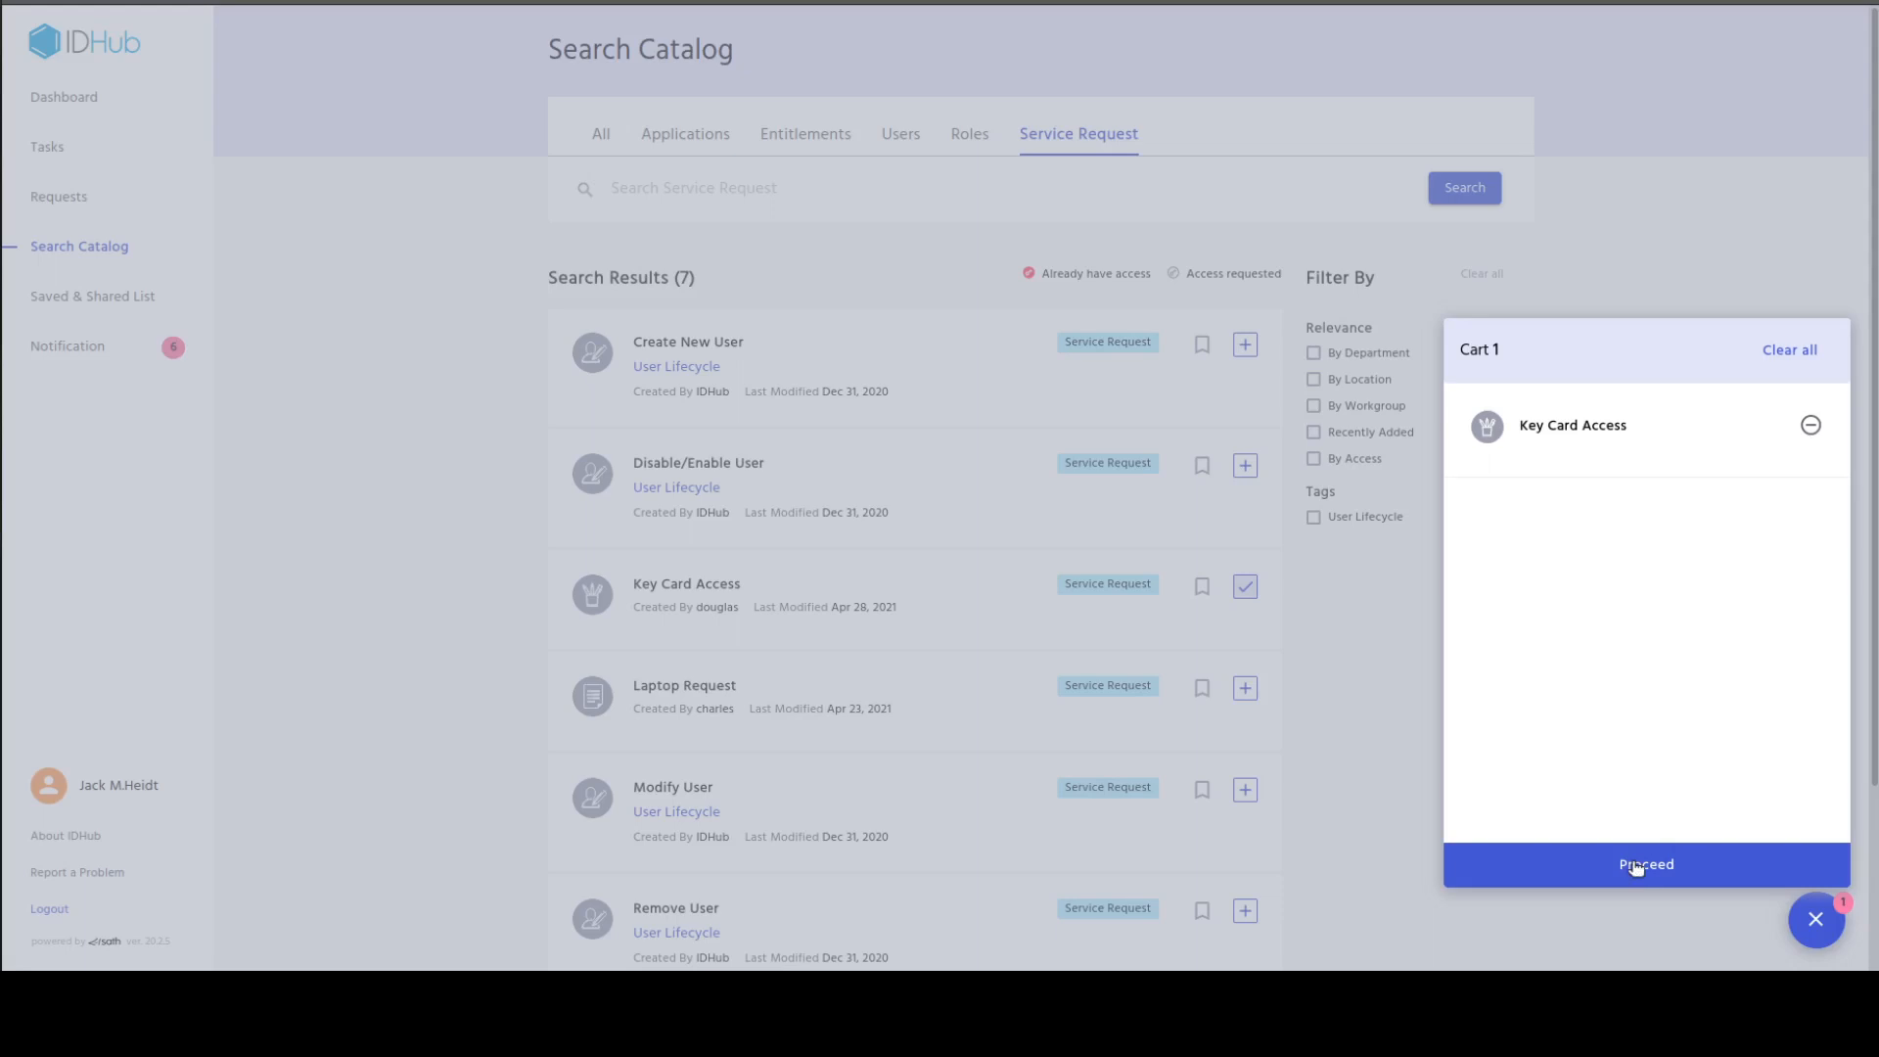
triple_click(1529, 429)
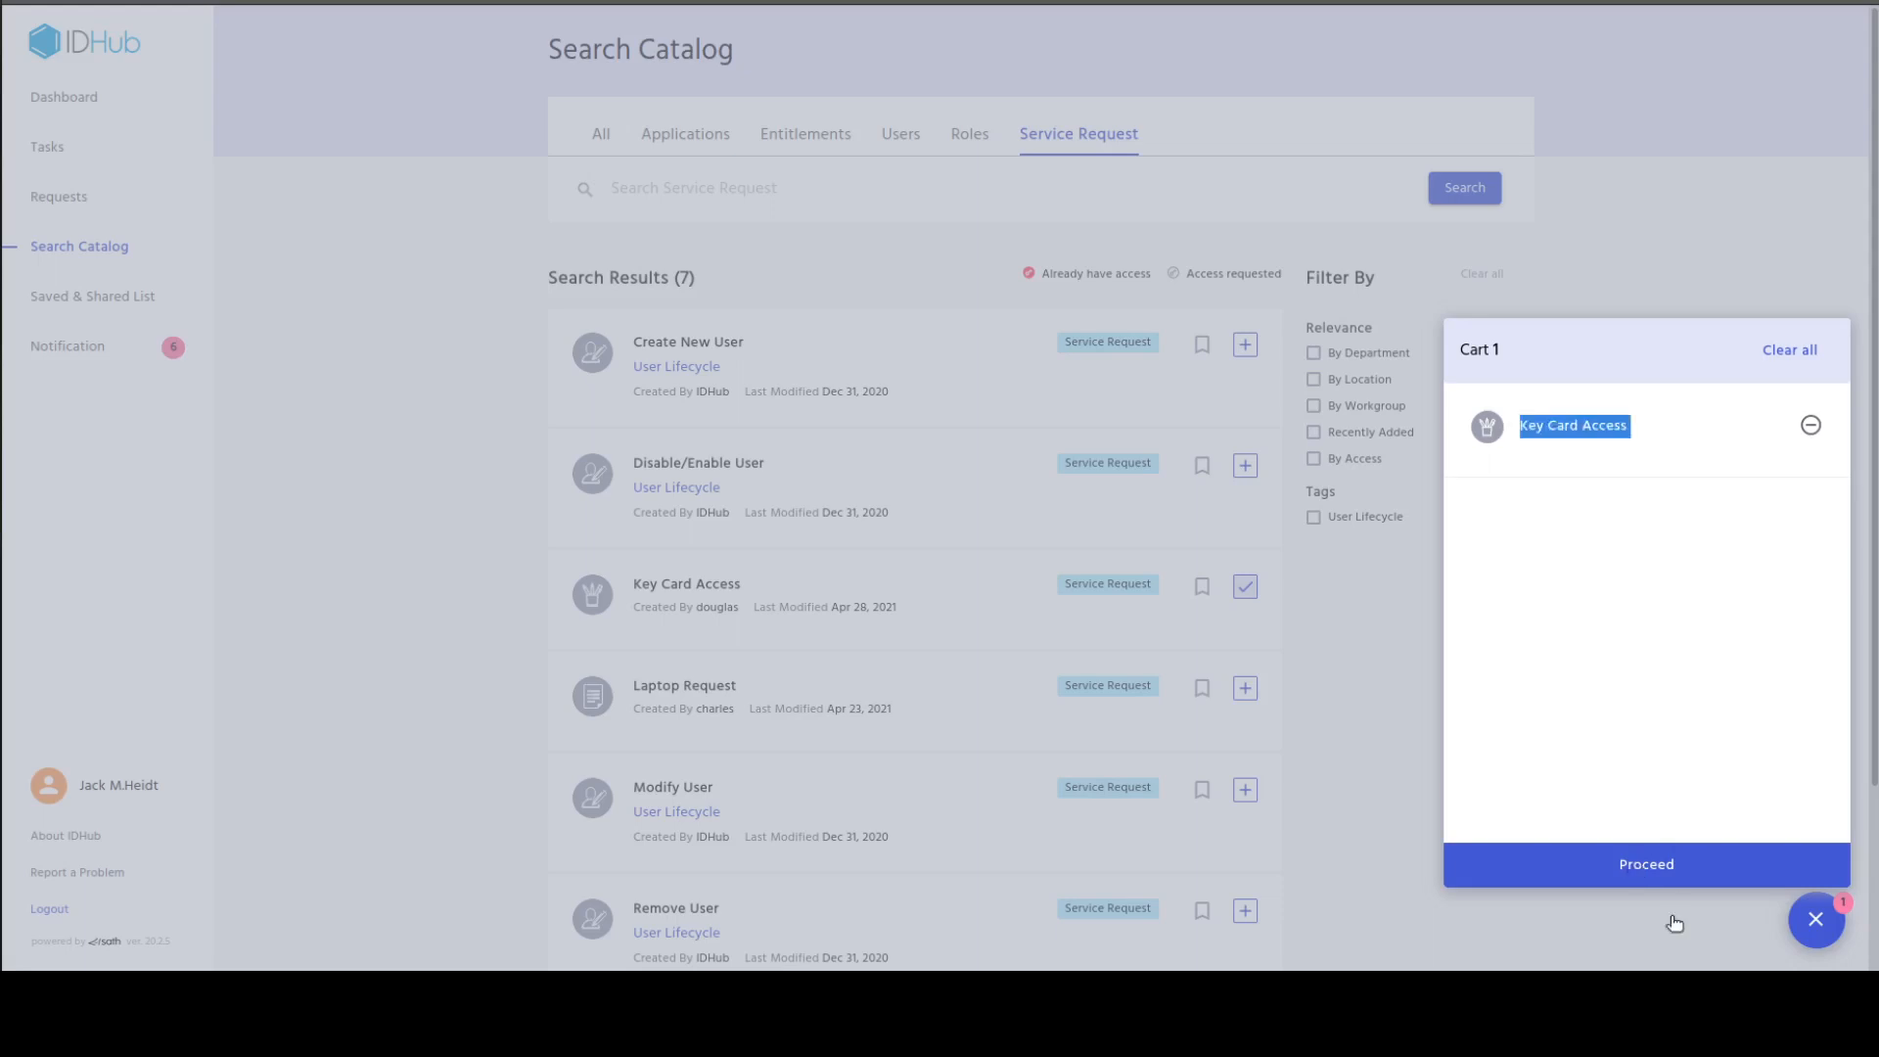
click(1678, 866)
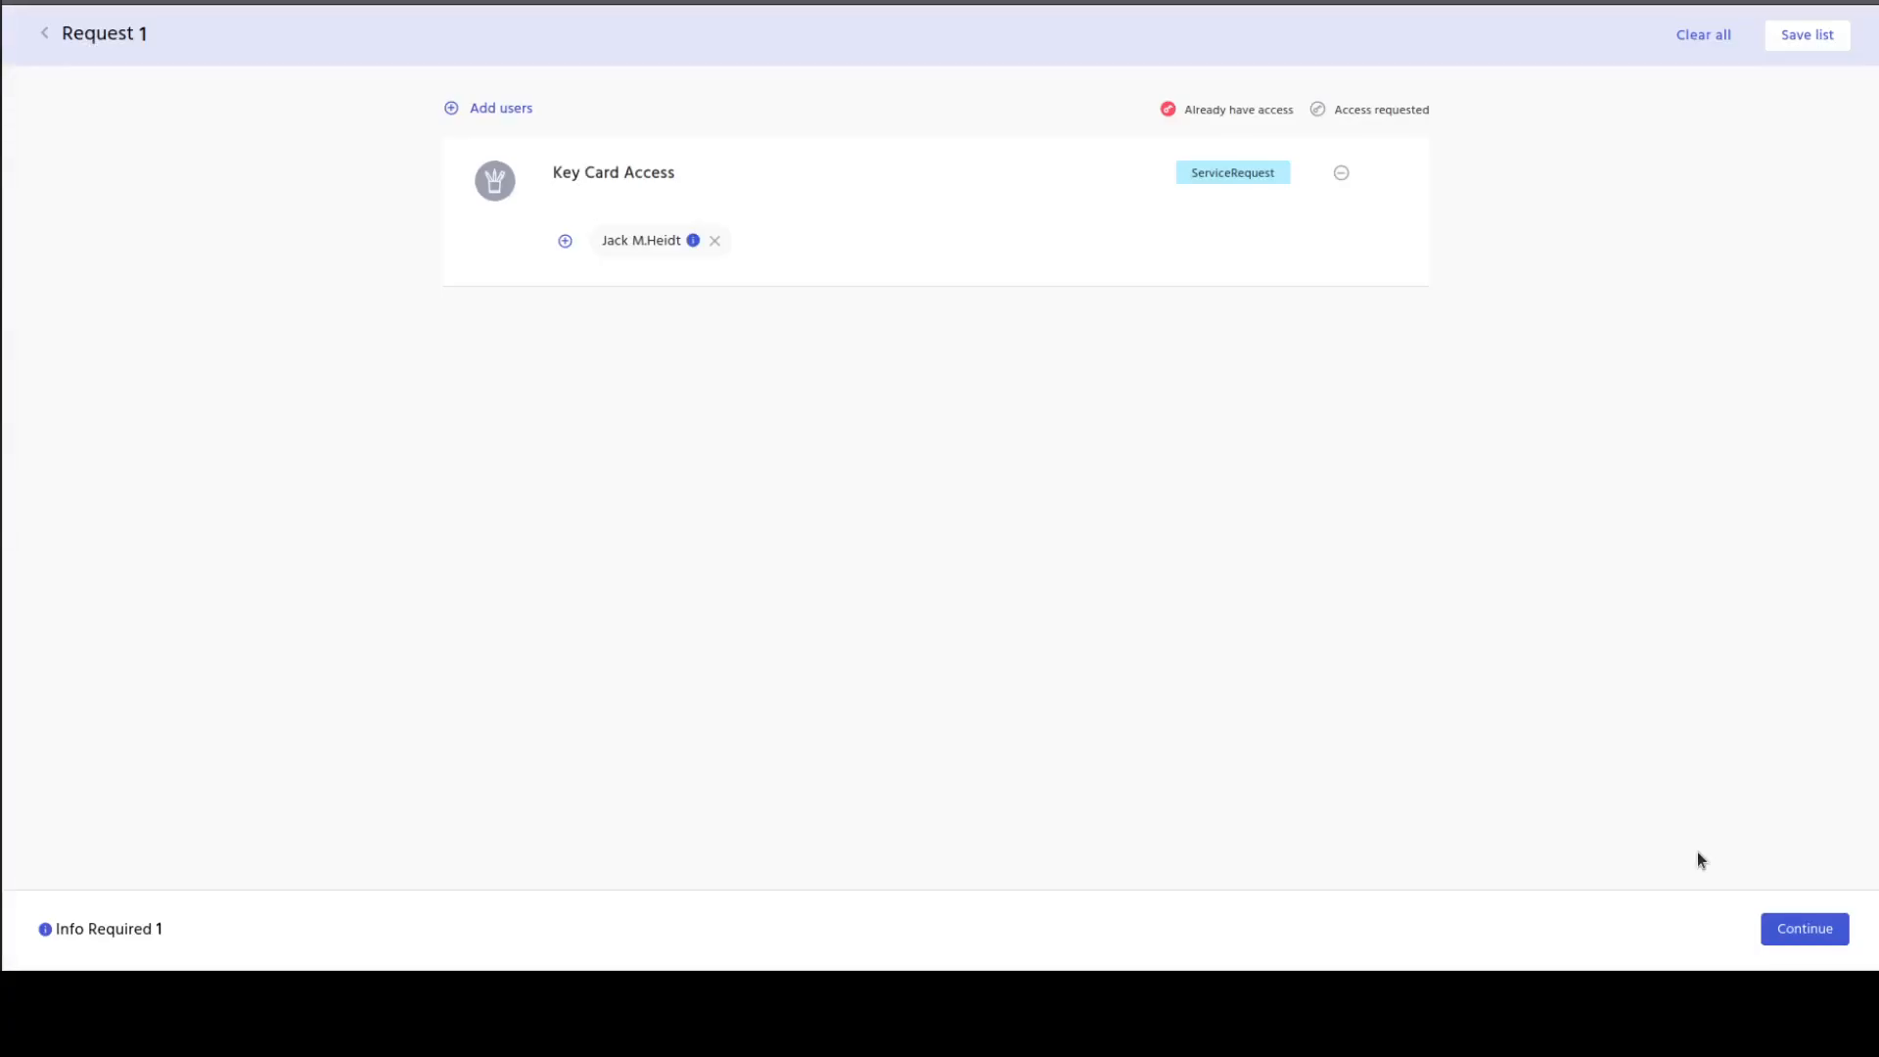
Step: In the required Key Card Access information, choose the requester as the card's recipient and set the needed-by date to 05/05/2021
click(1784, 932)
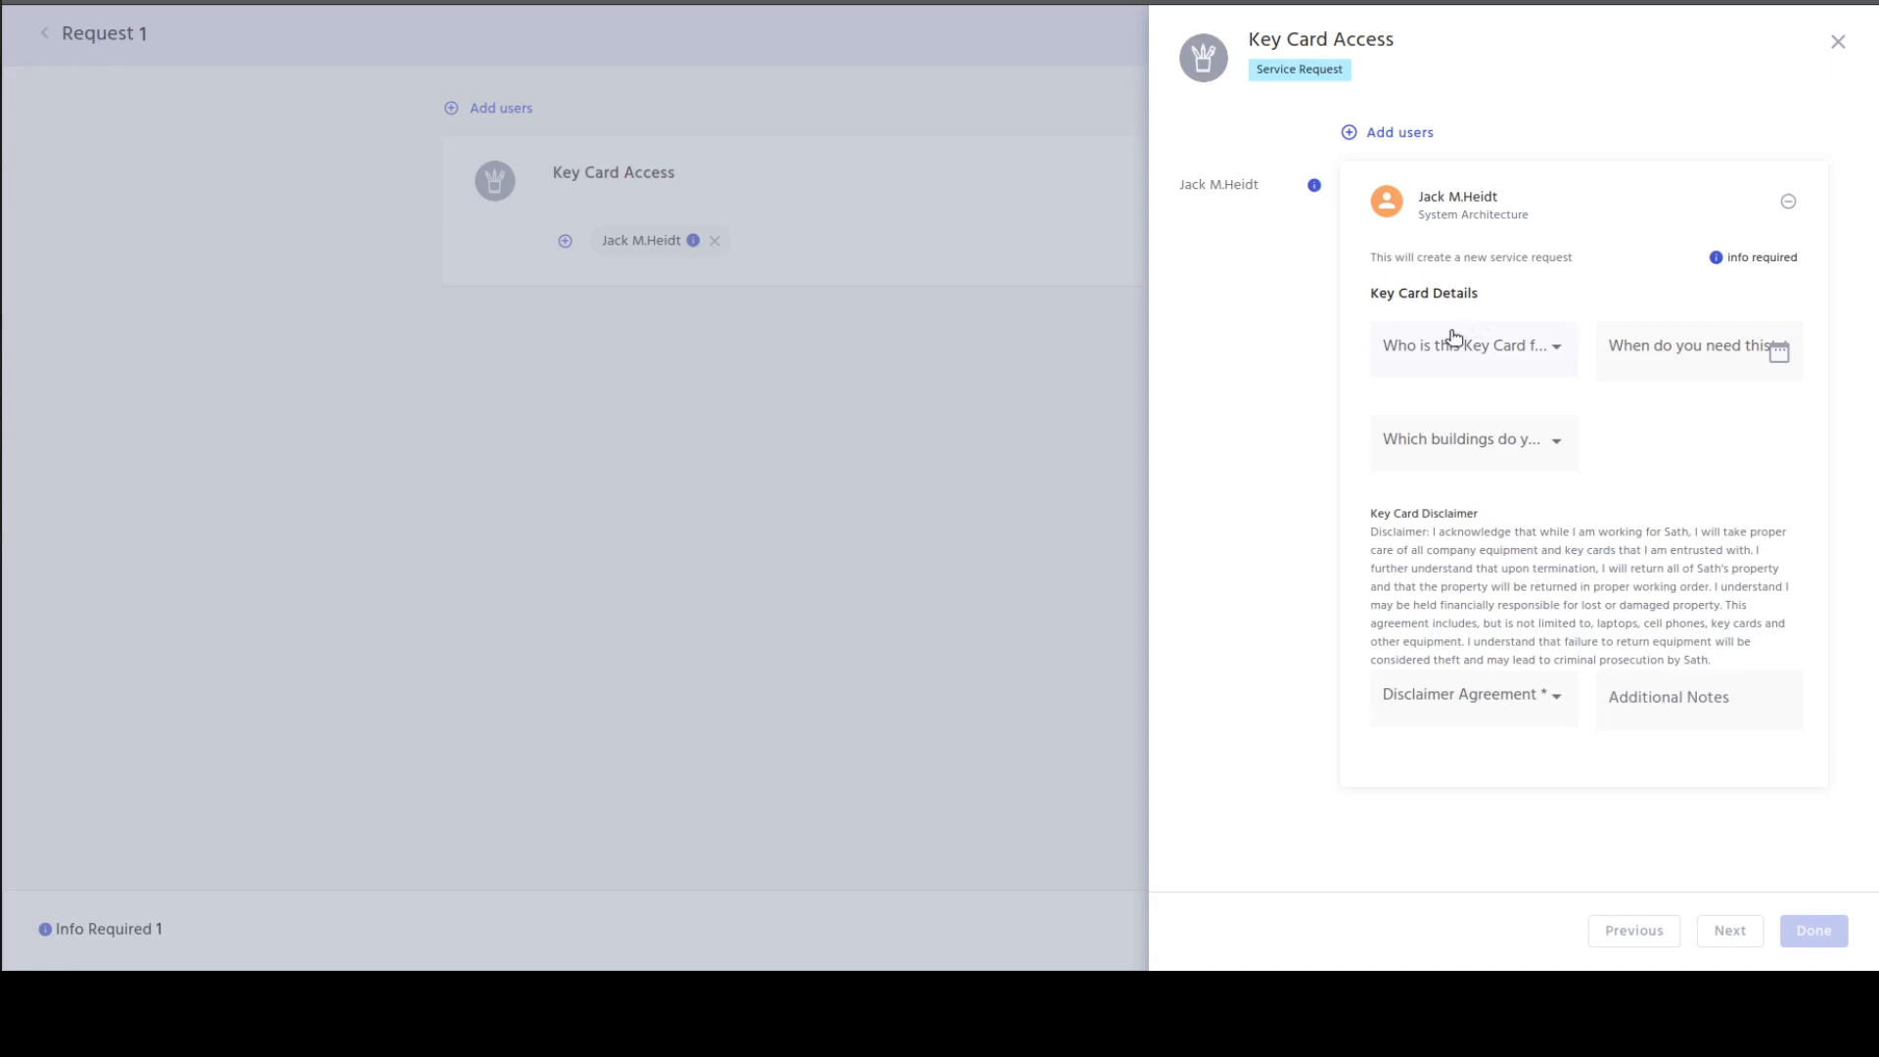
click(1477, 354)
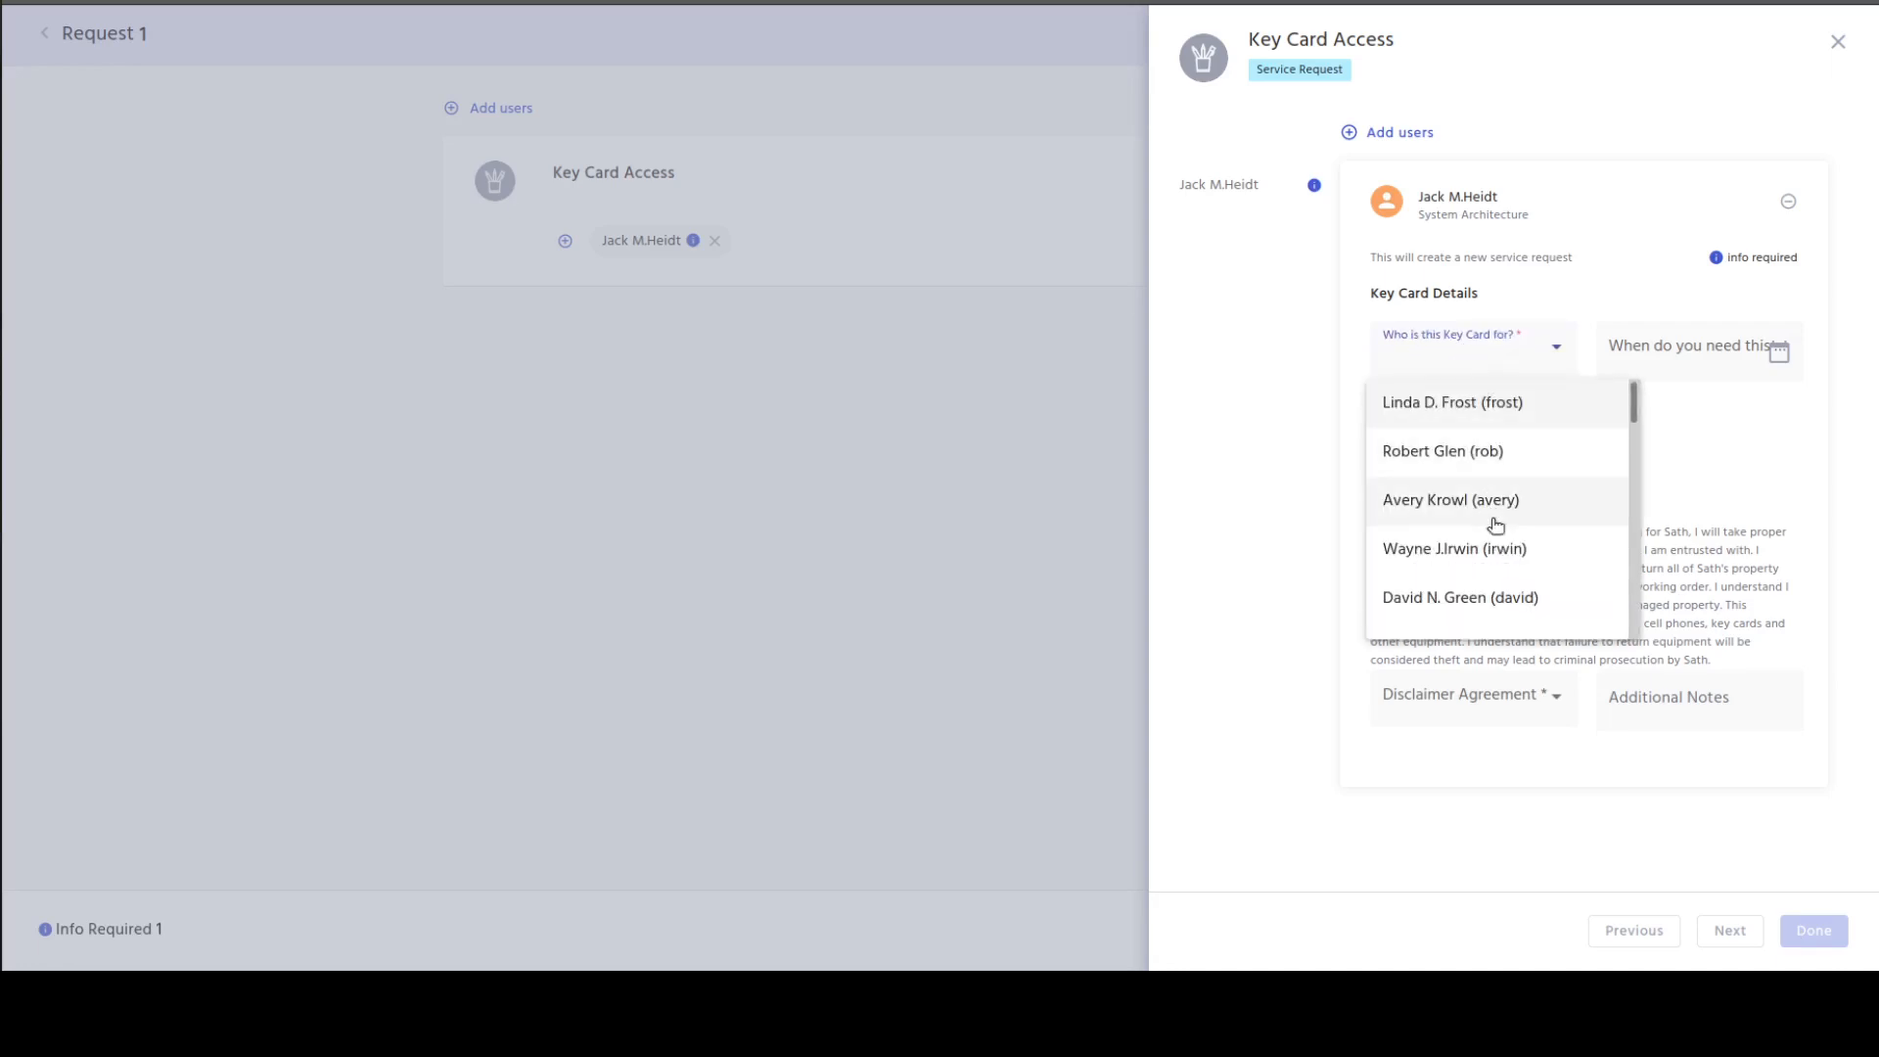
scroll(1496, 526, down, 3)
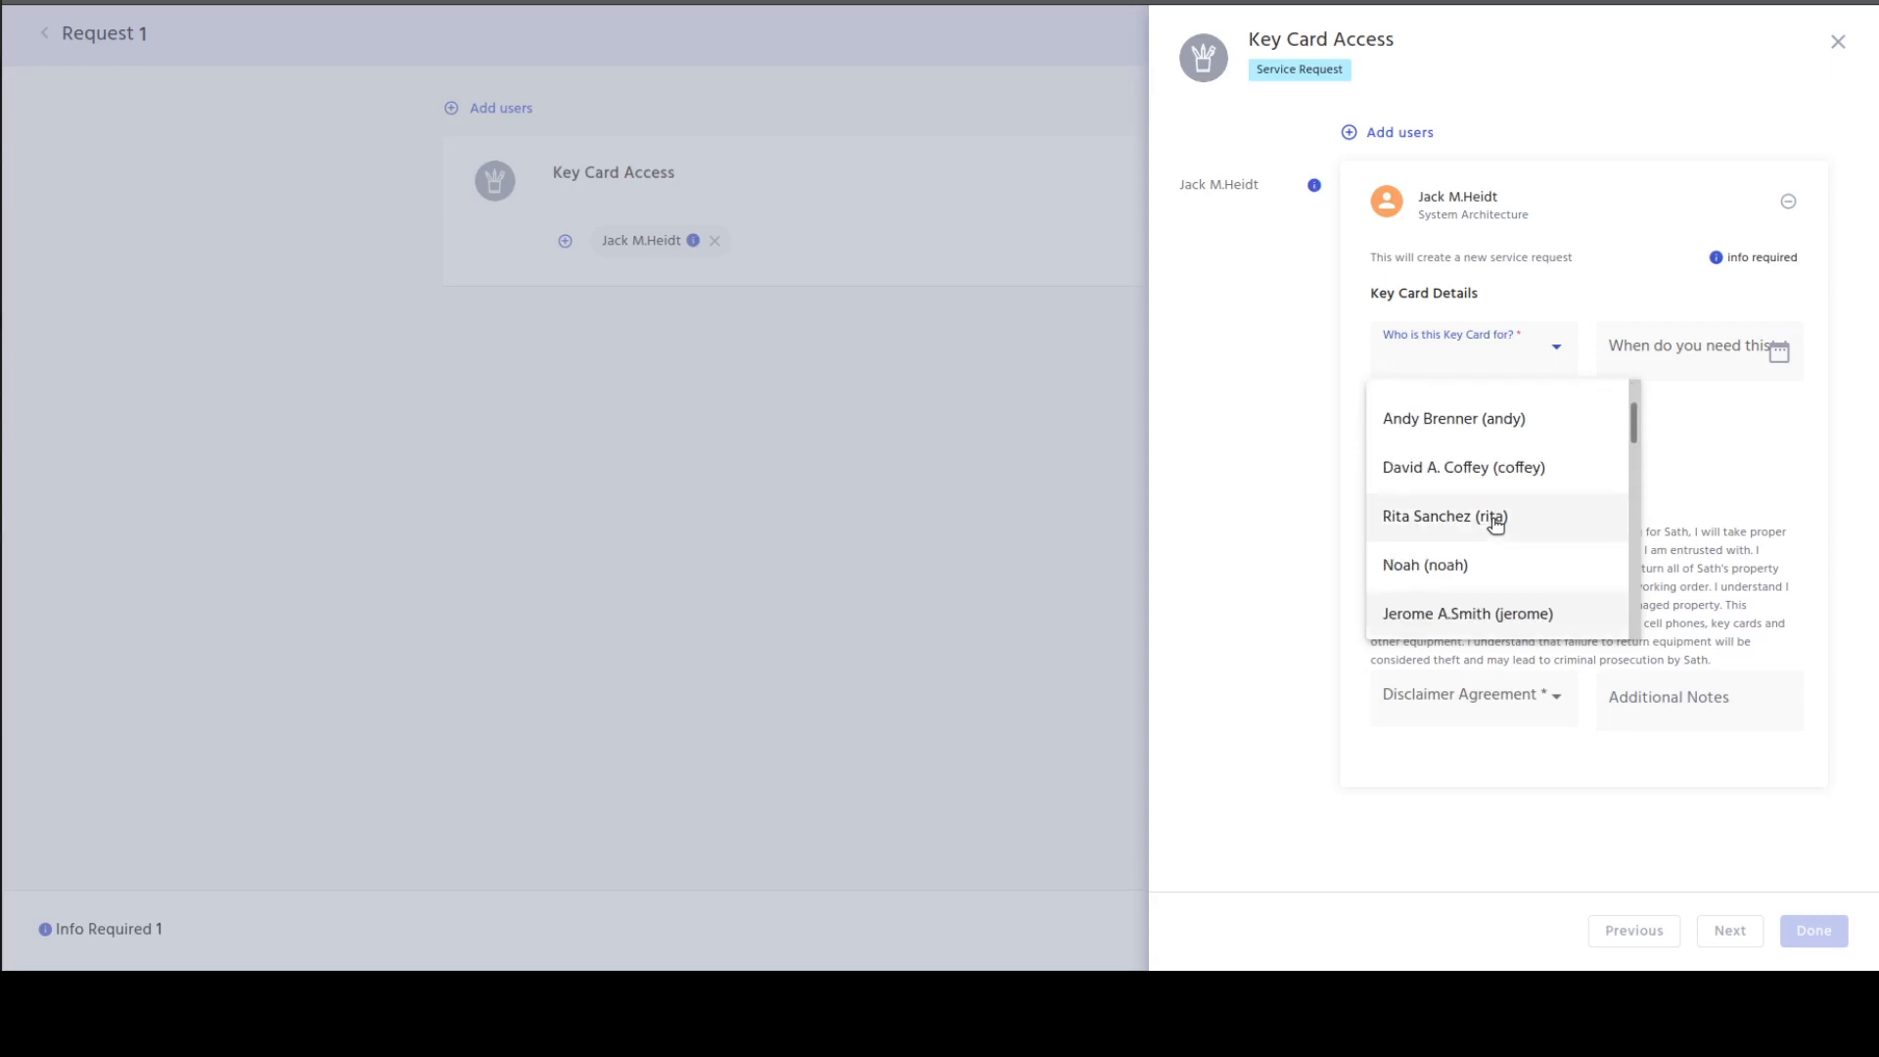
scroll(1495, 526, down, 1)
scroll(1496, 525, down, 3)
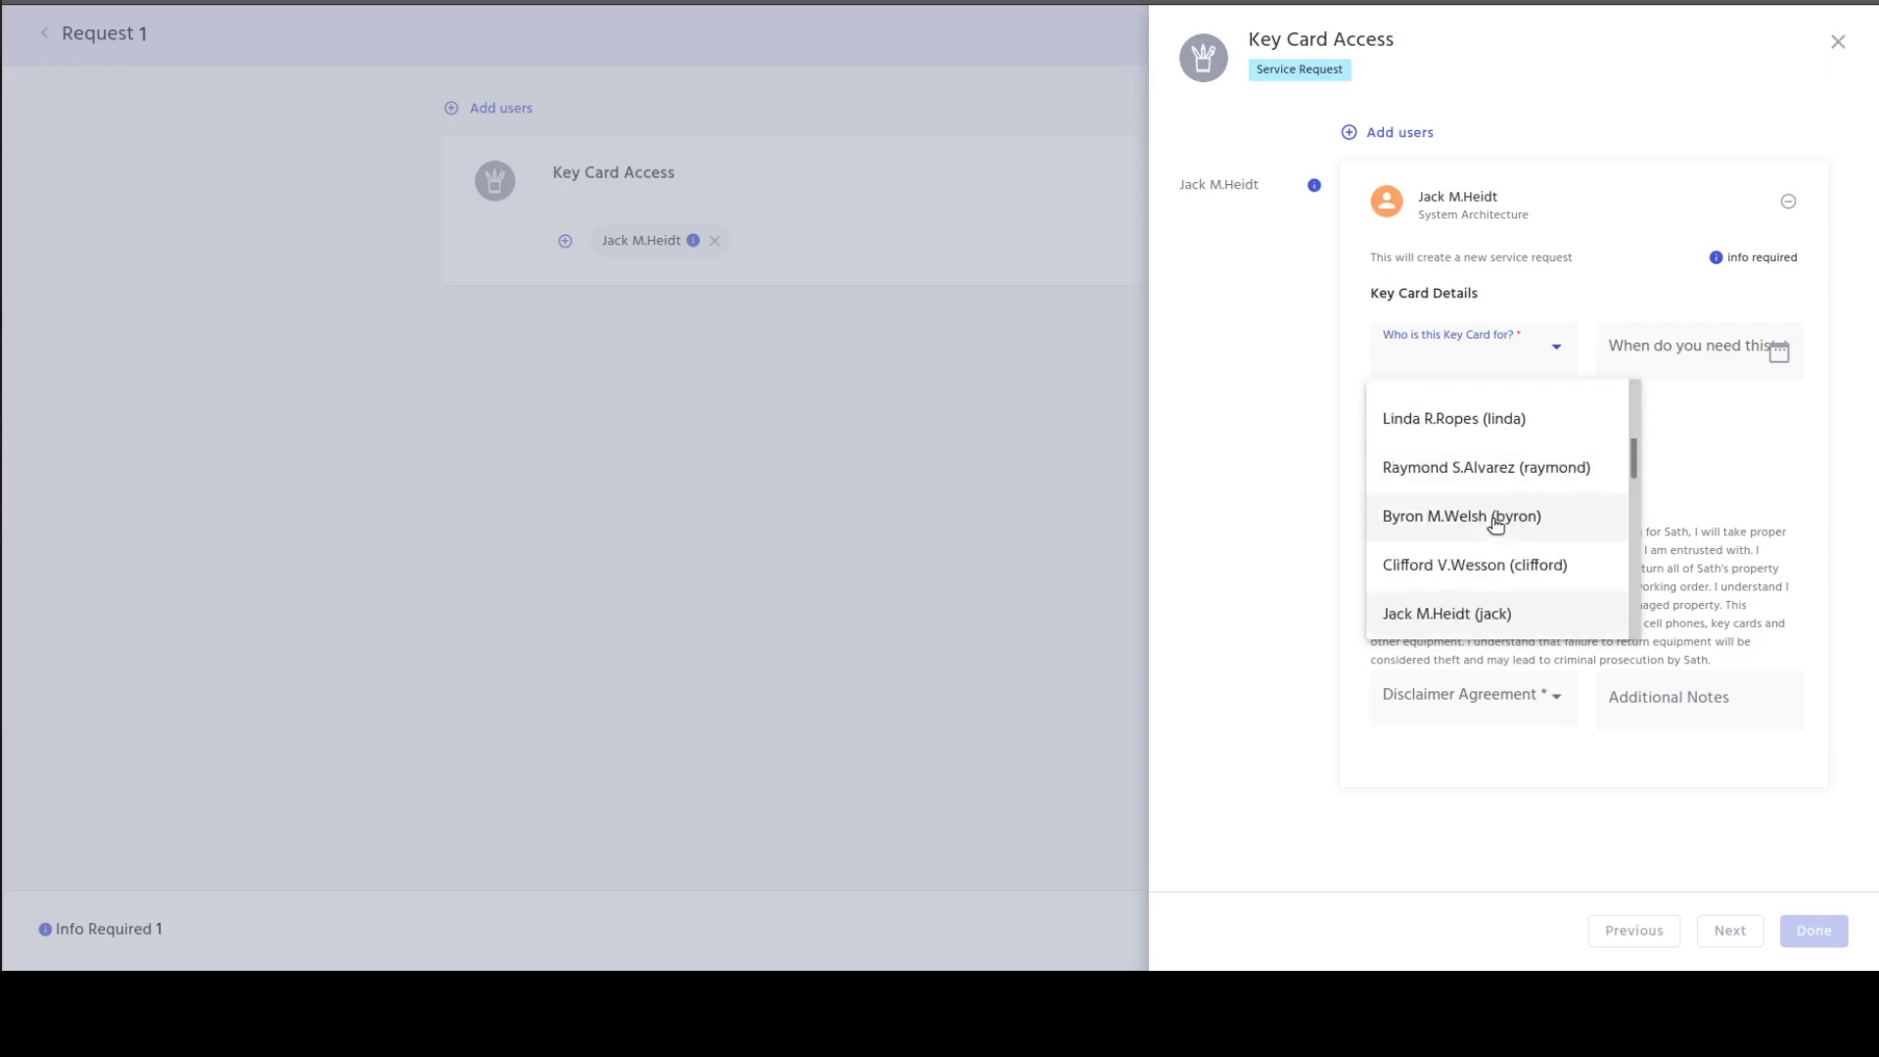
click(1473, 614)
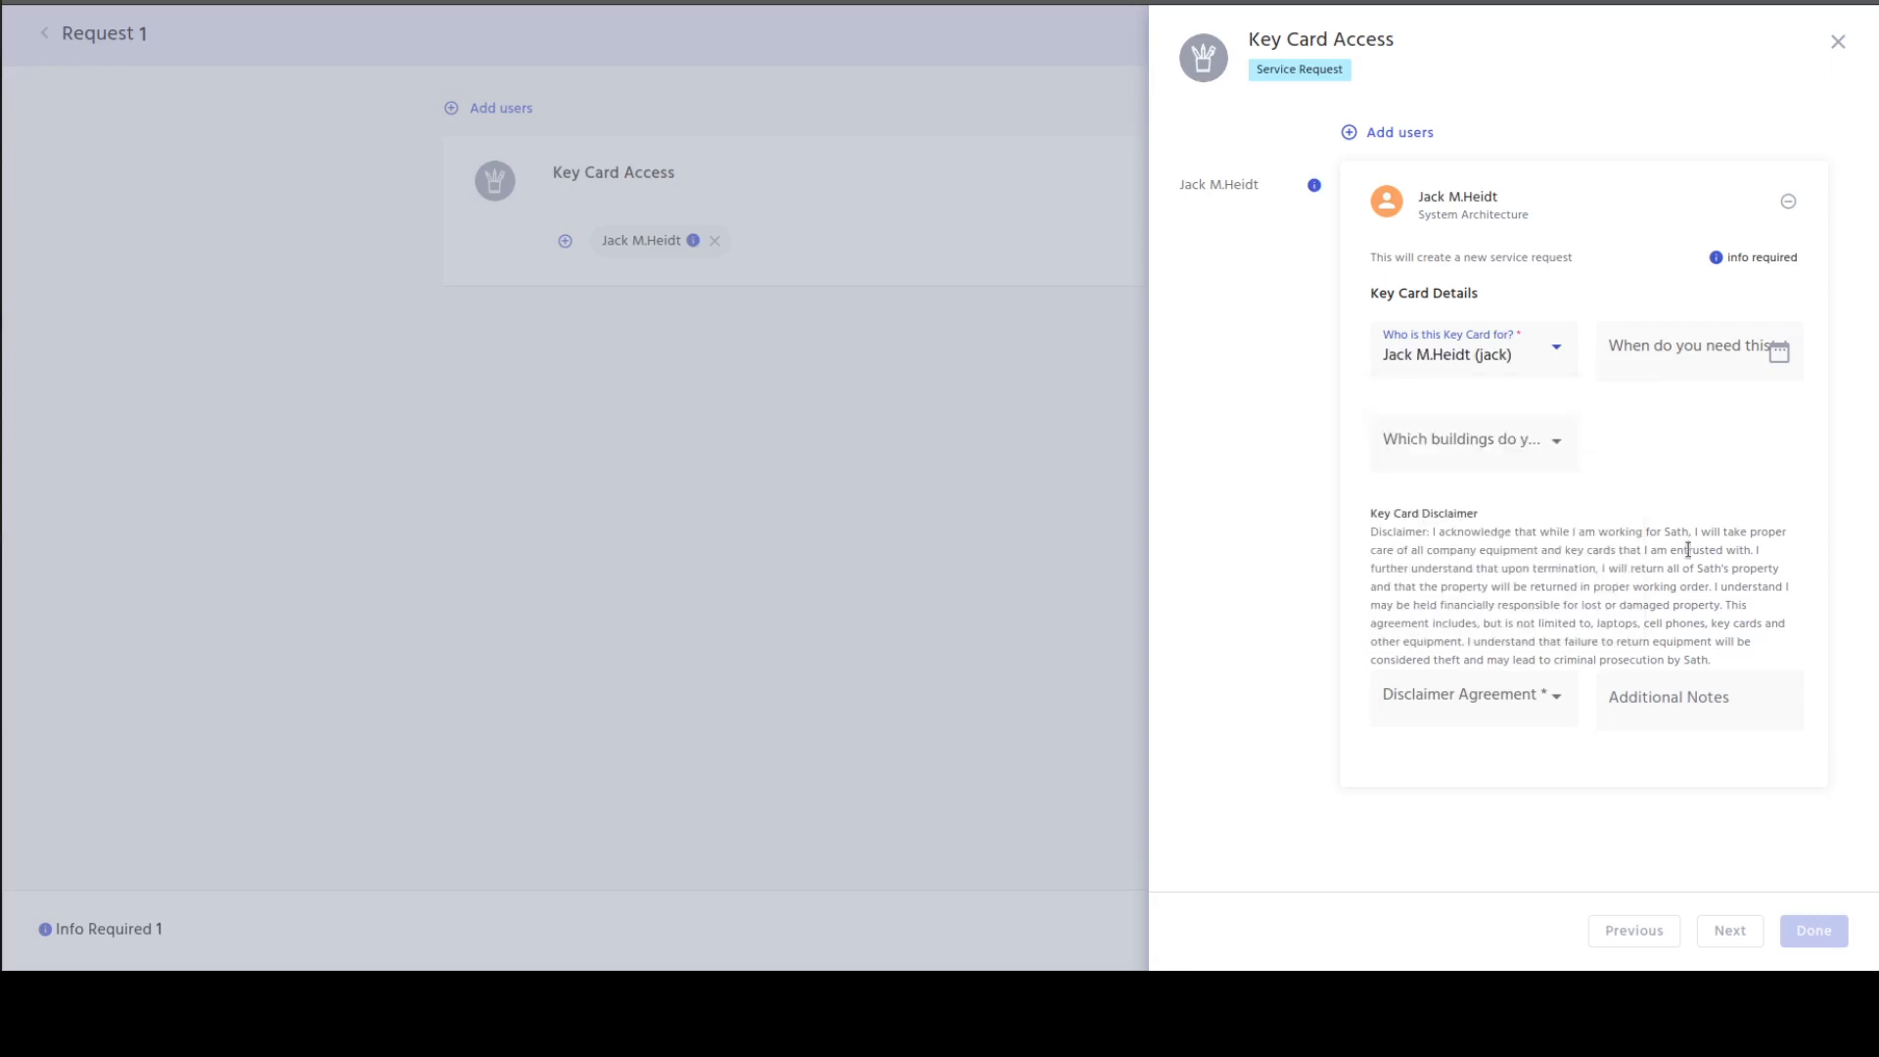
click(1766, 348)
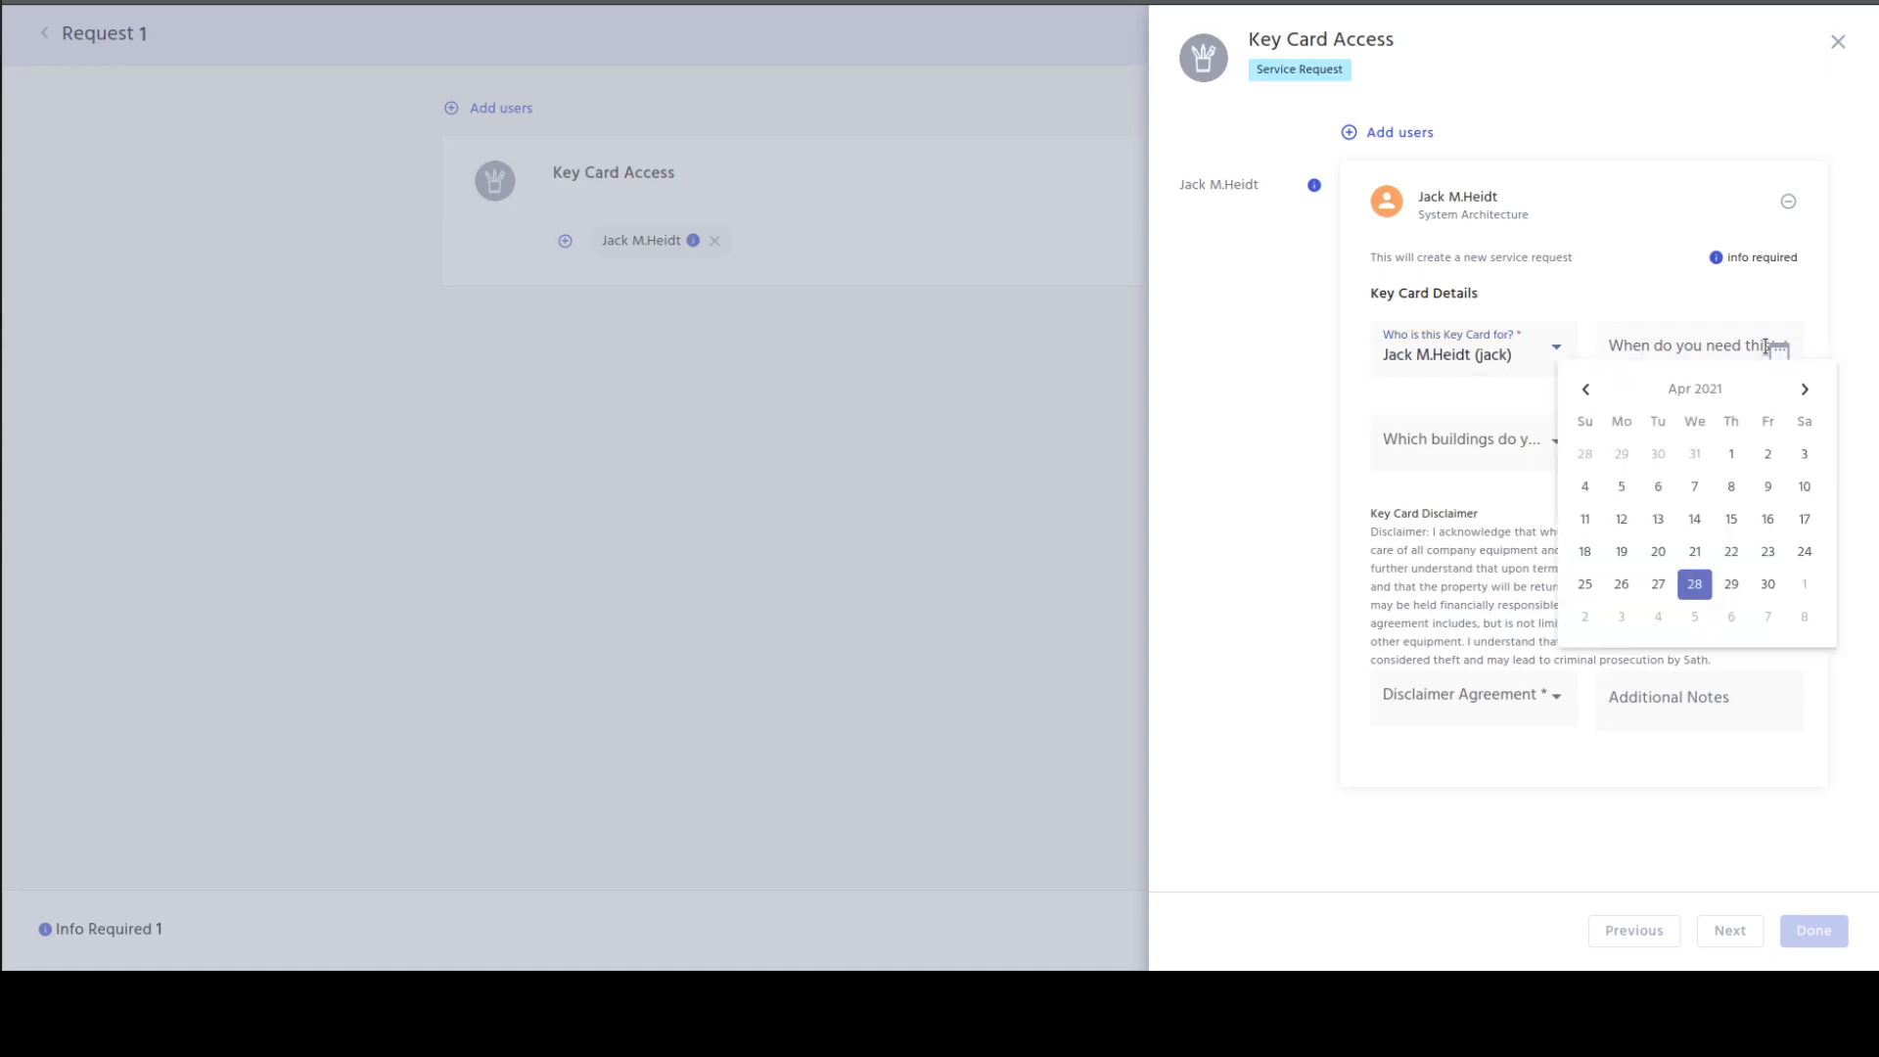
click(1696, 618)
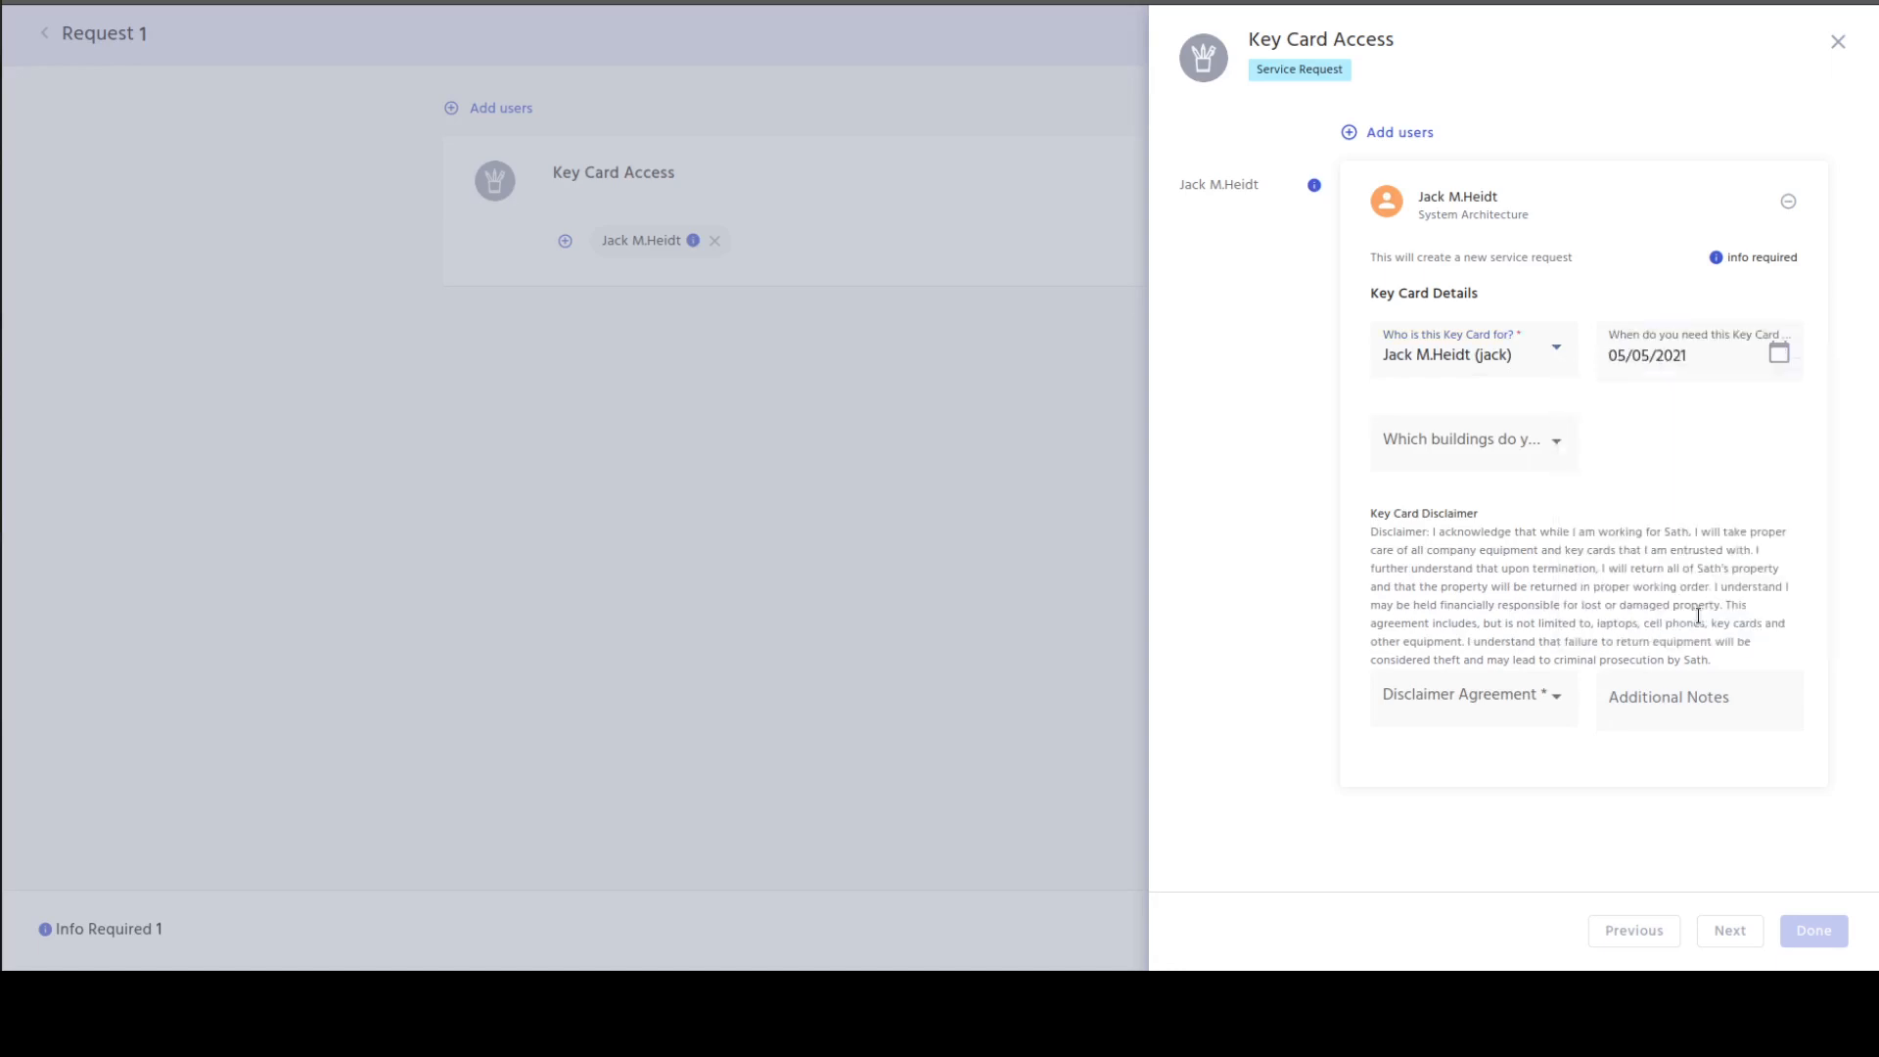
Step: Set the buildings to "Building 2 & 3" and agree to the terms of the key card disclaimer
click(1519, 447)
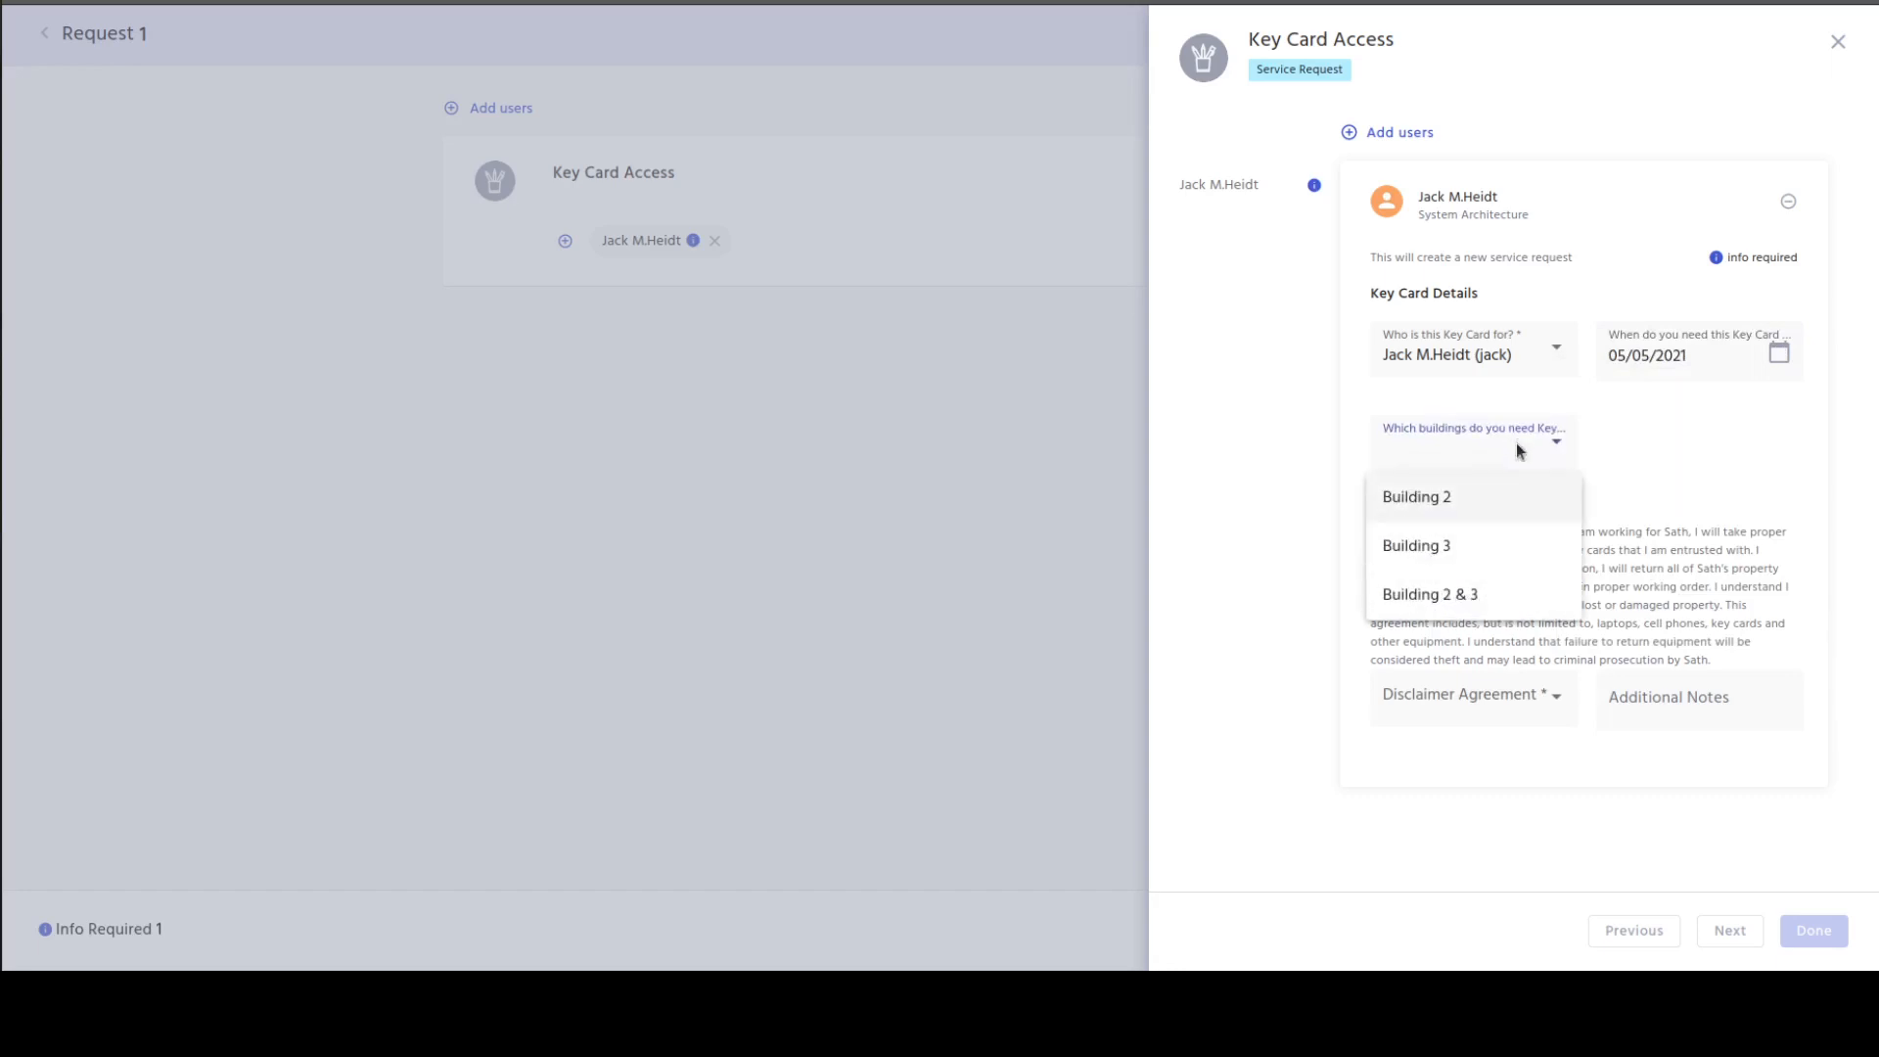
click(1464, 594)
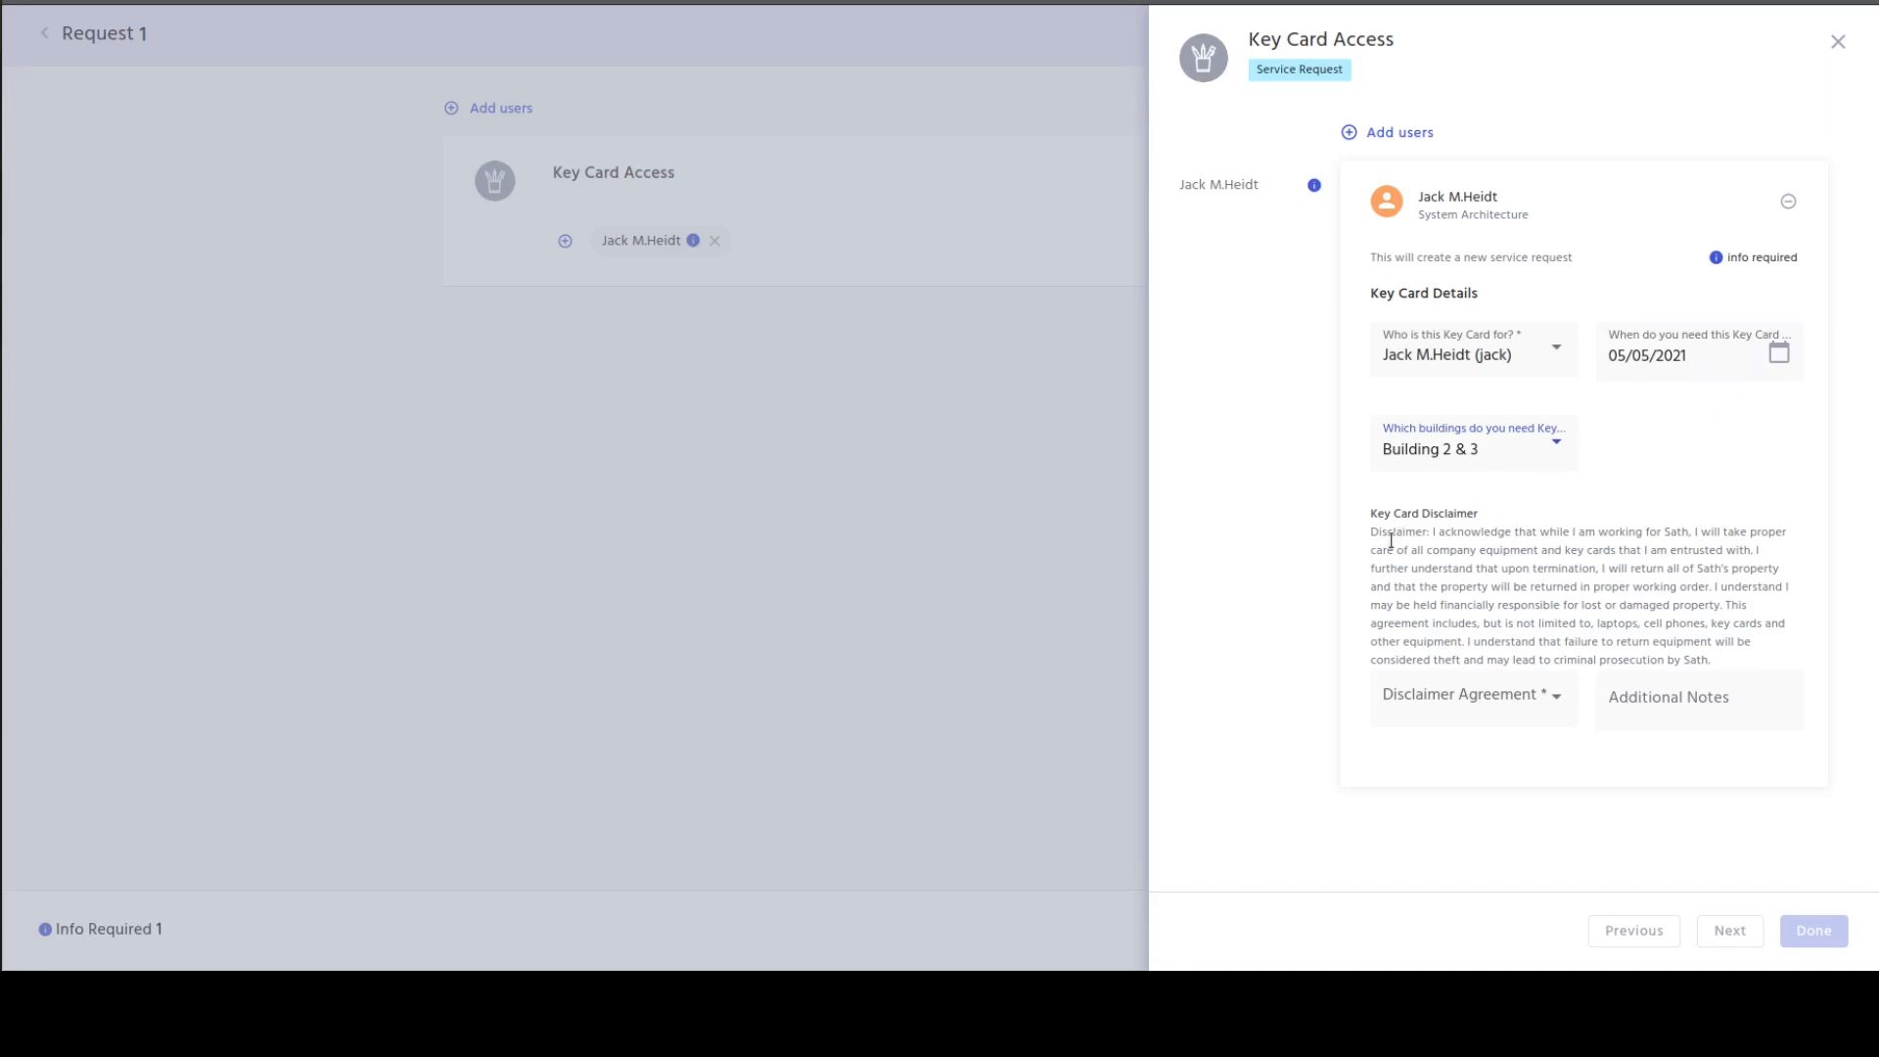
drag(1387, 534, 1754, 650)
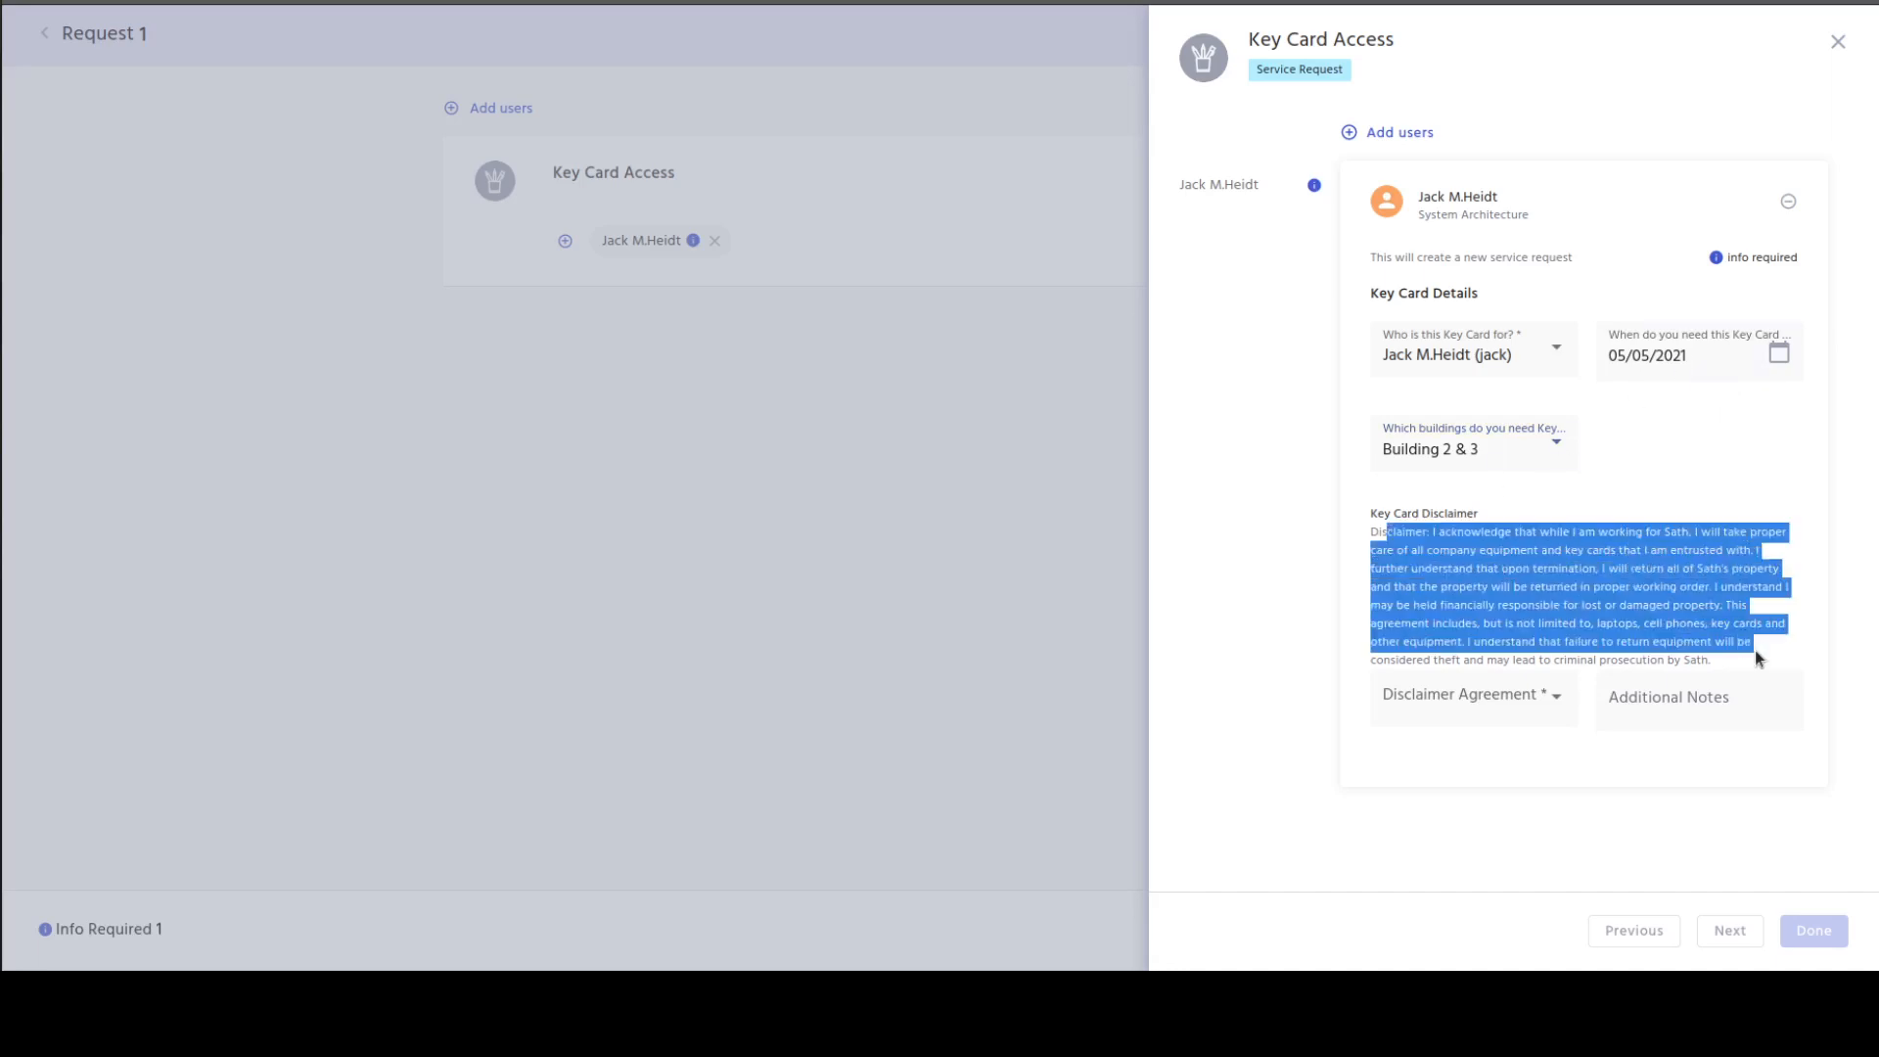
click(1471, 705)
click(1478, 752)
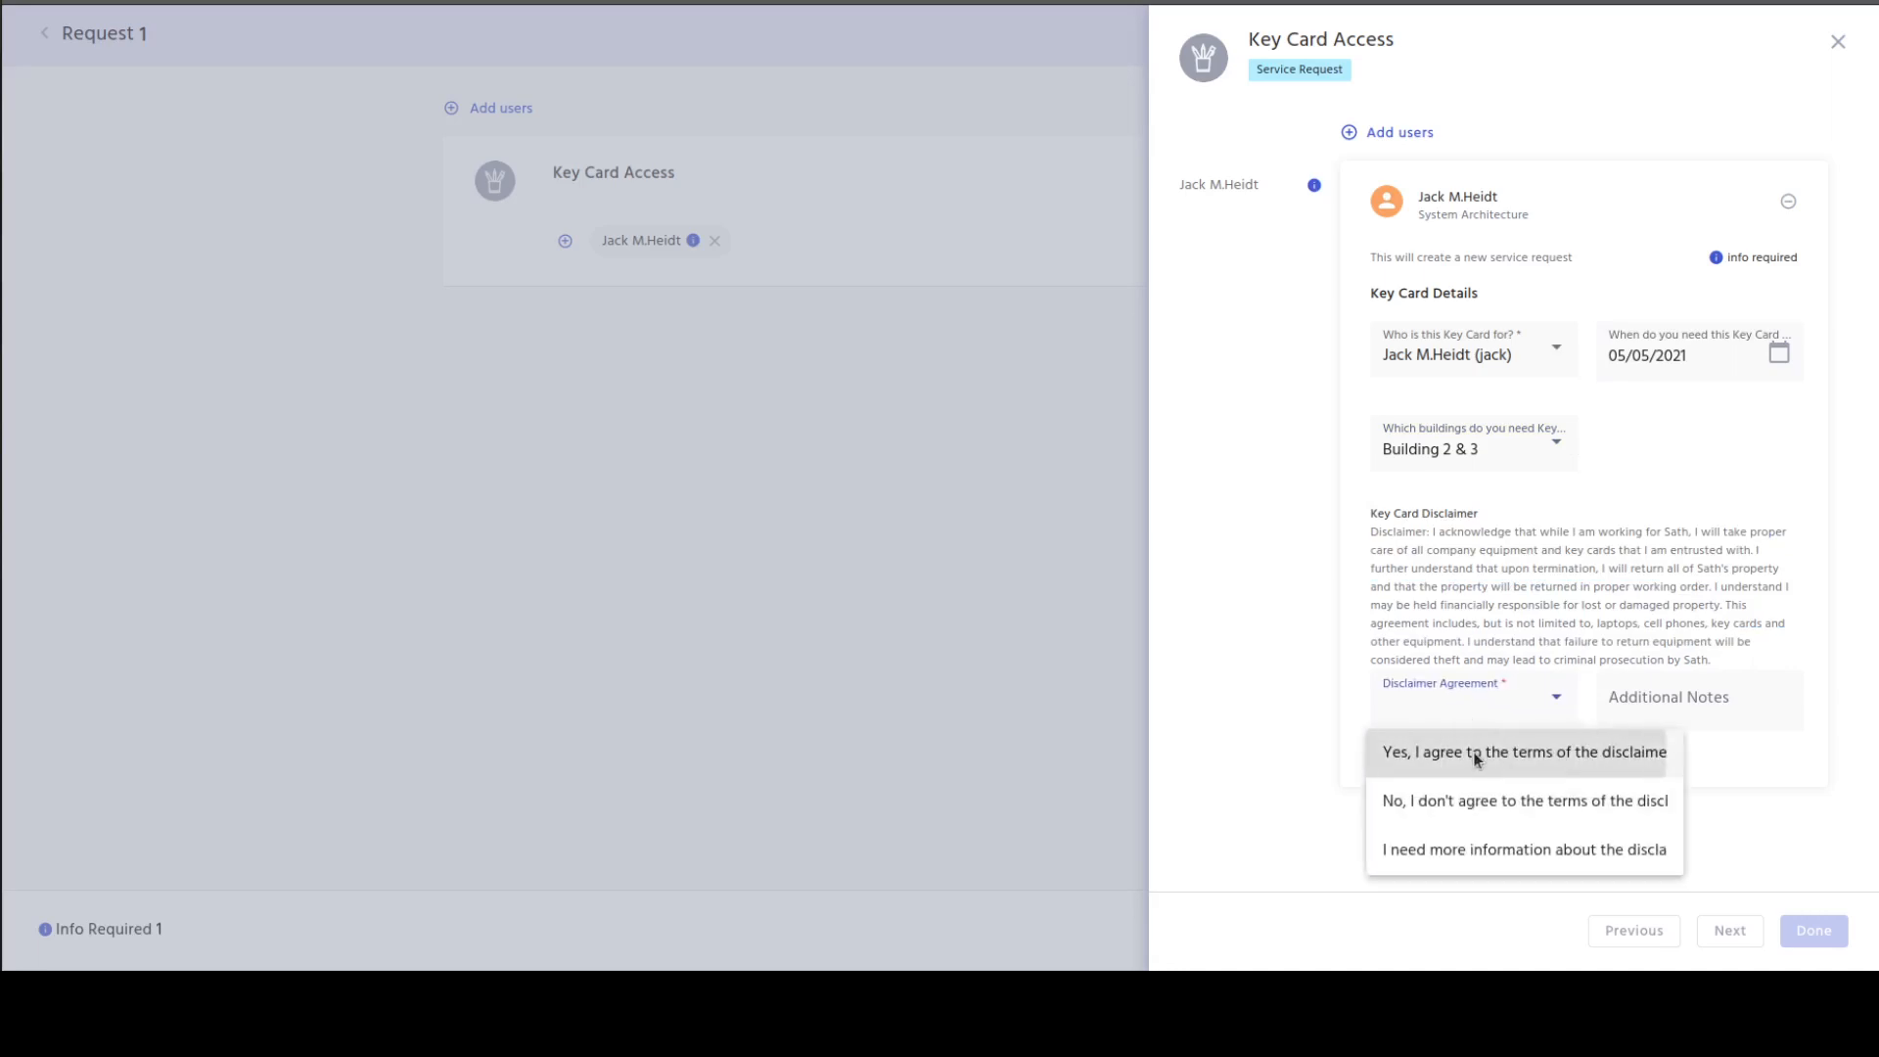
Step: Add the note "I am out of the office next week Thrusday and need the key card access by Wednesday please." and finish the form
click(1659, 697)
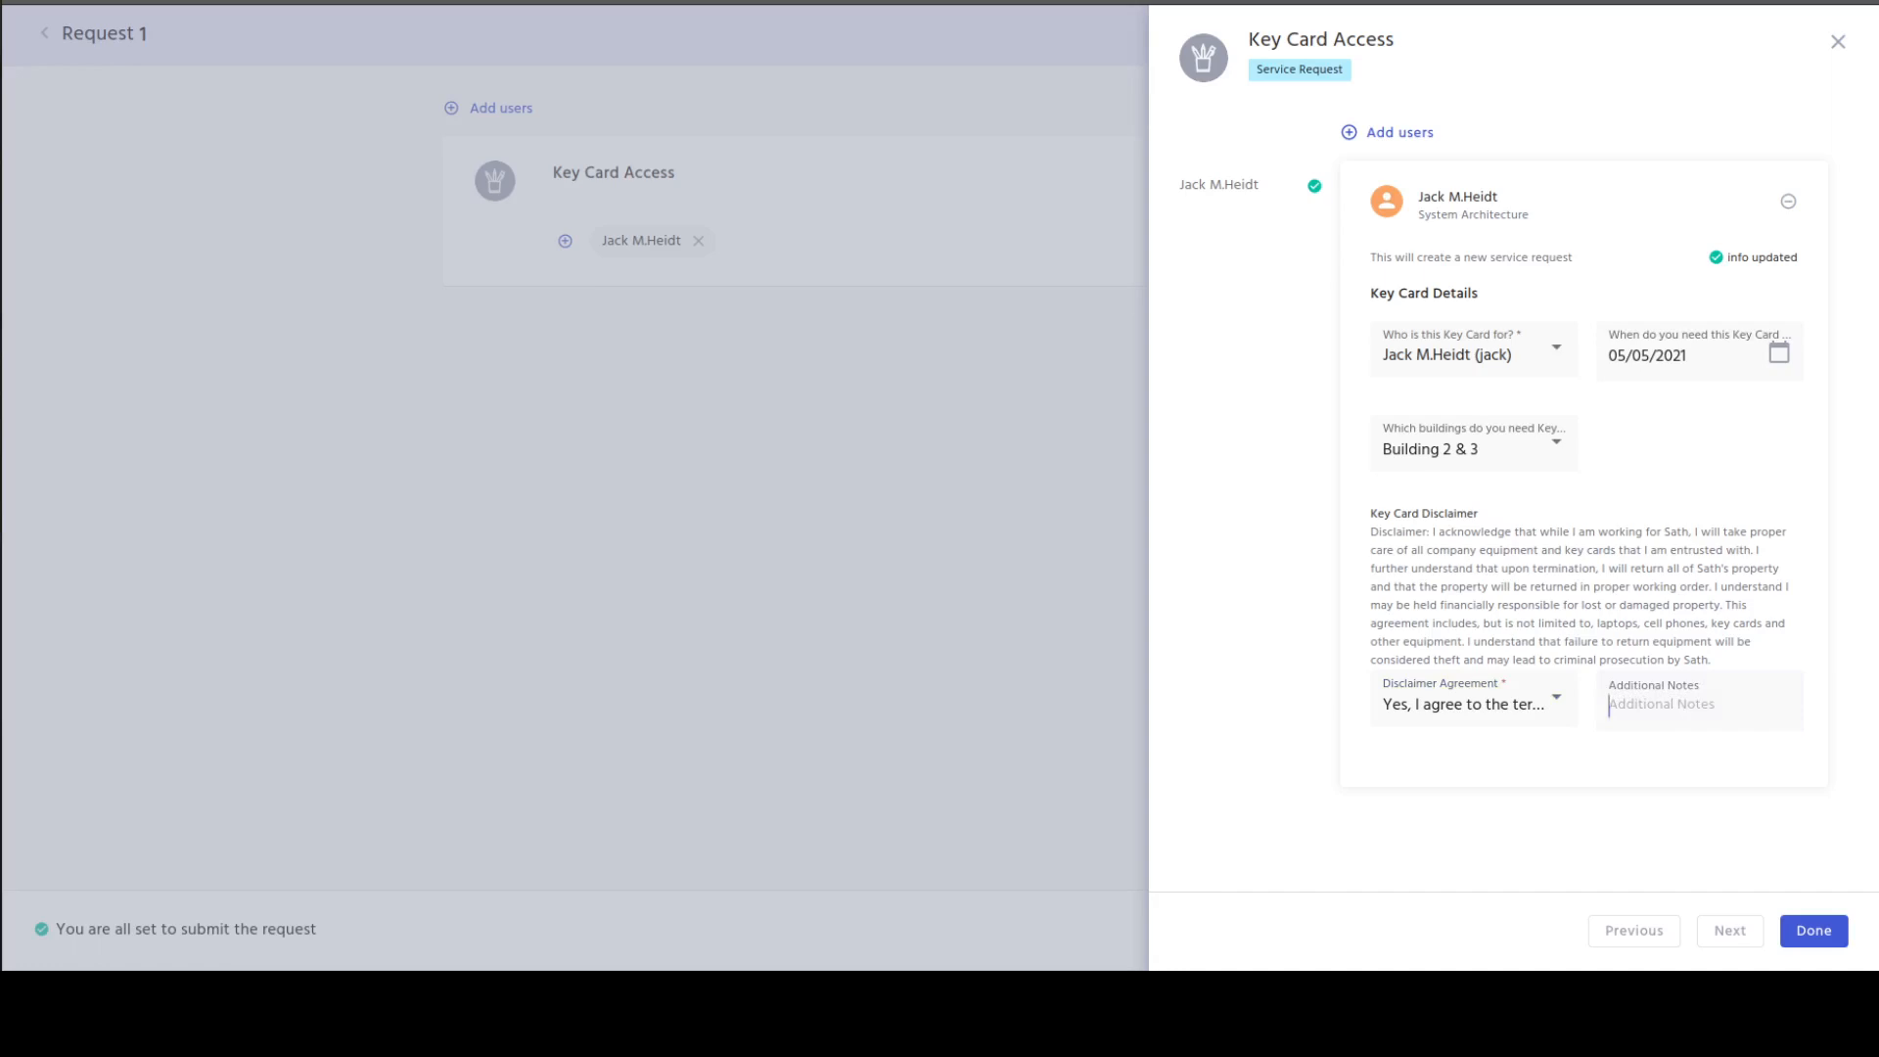
text(I am out of the )
text(office next)
text( week Thru)
text(sday and need)
text( the key car)
text(d access b)
text(y Wedn)
text(esday ple)
text(ase.)
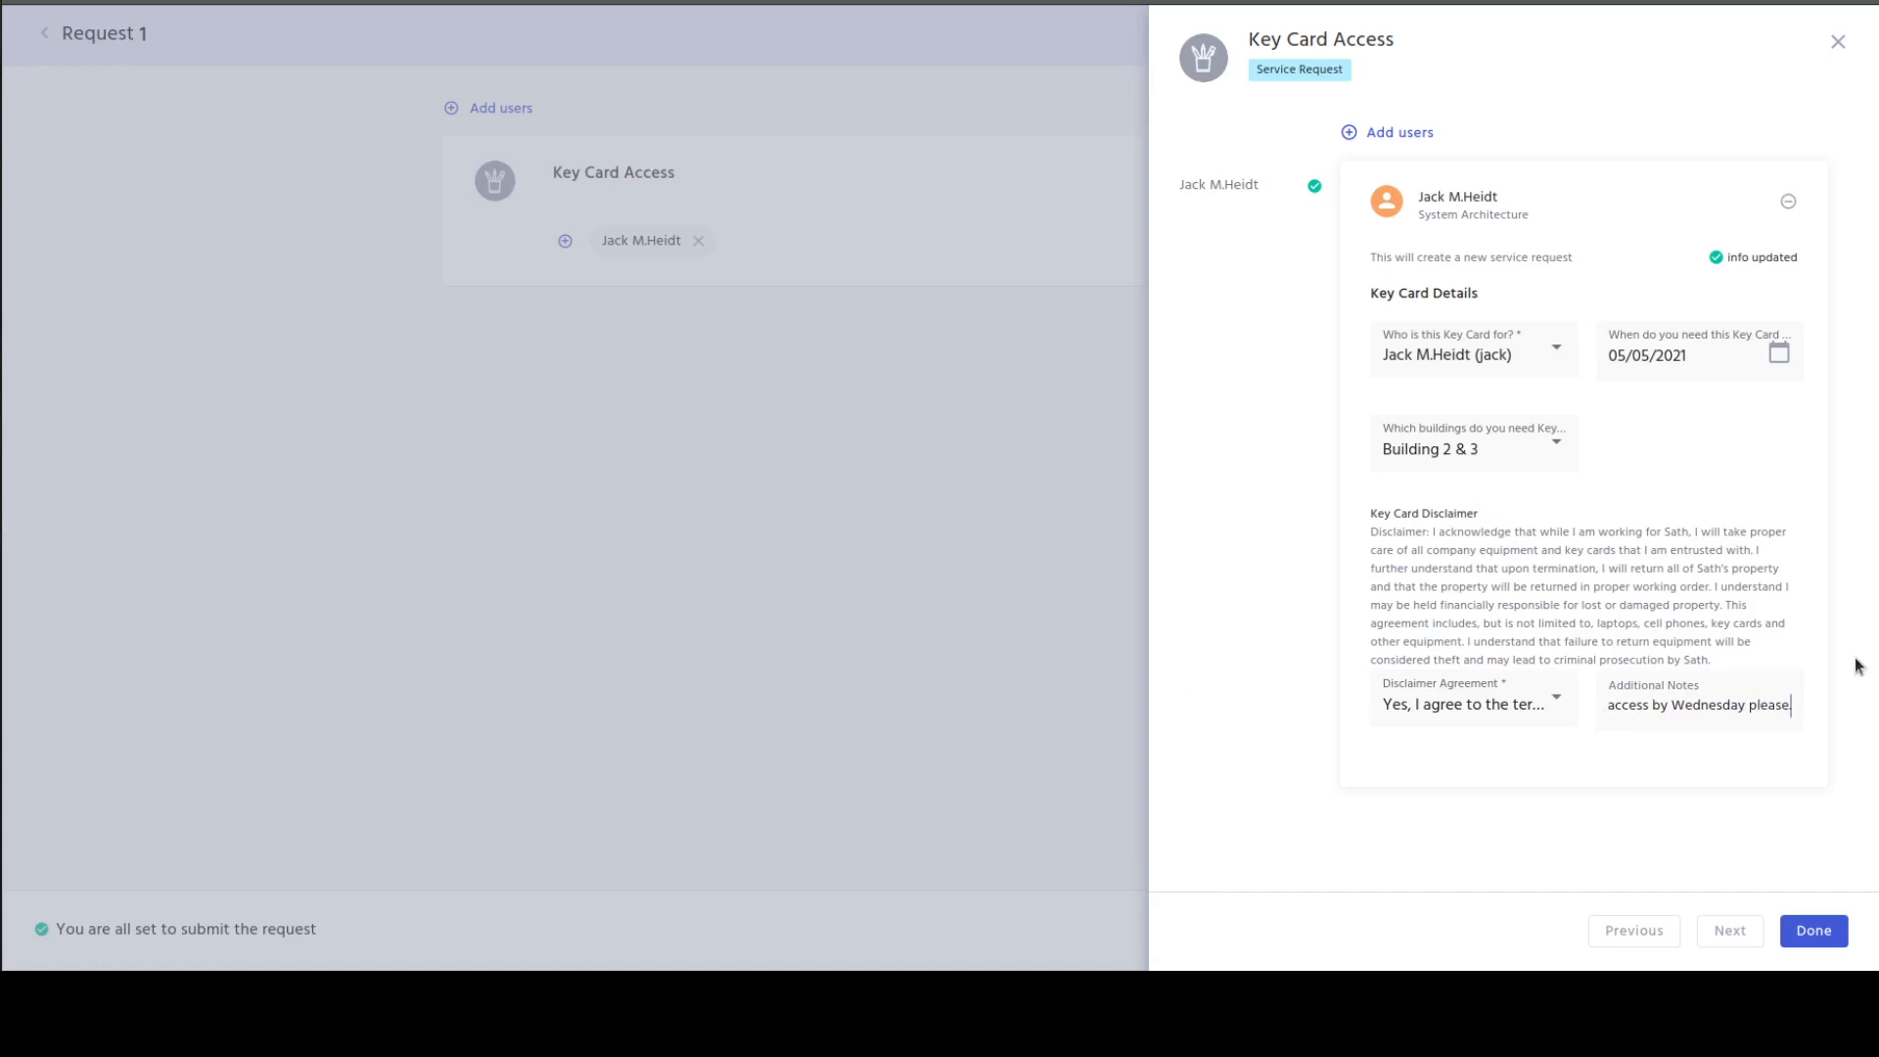
click(1836, 935)
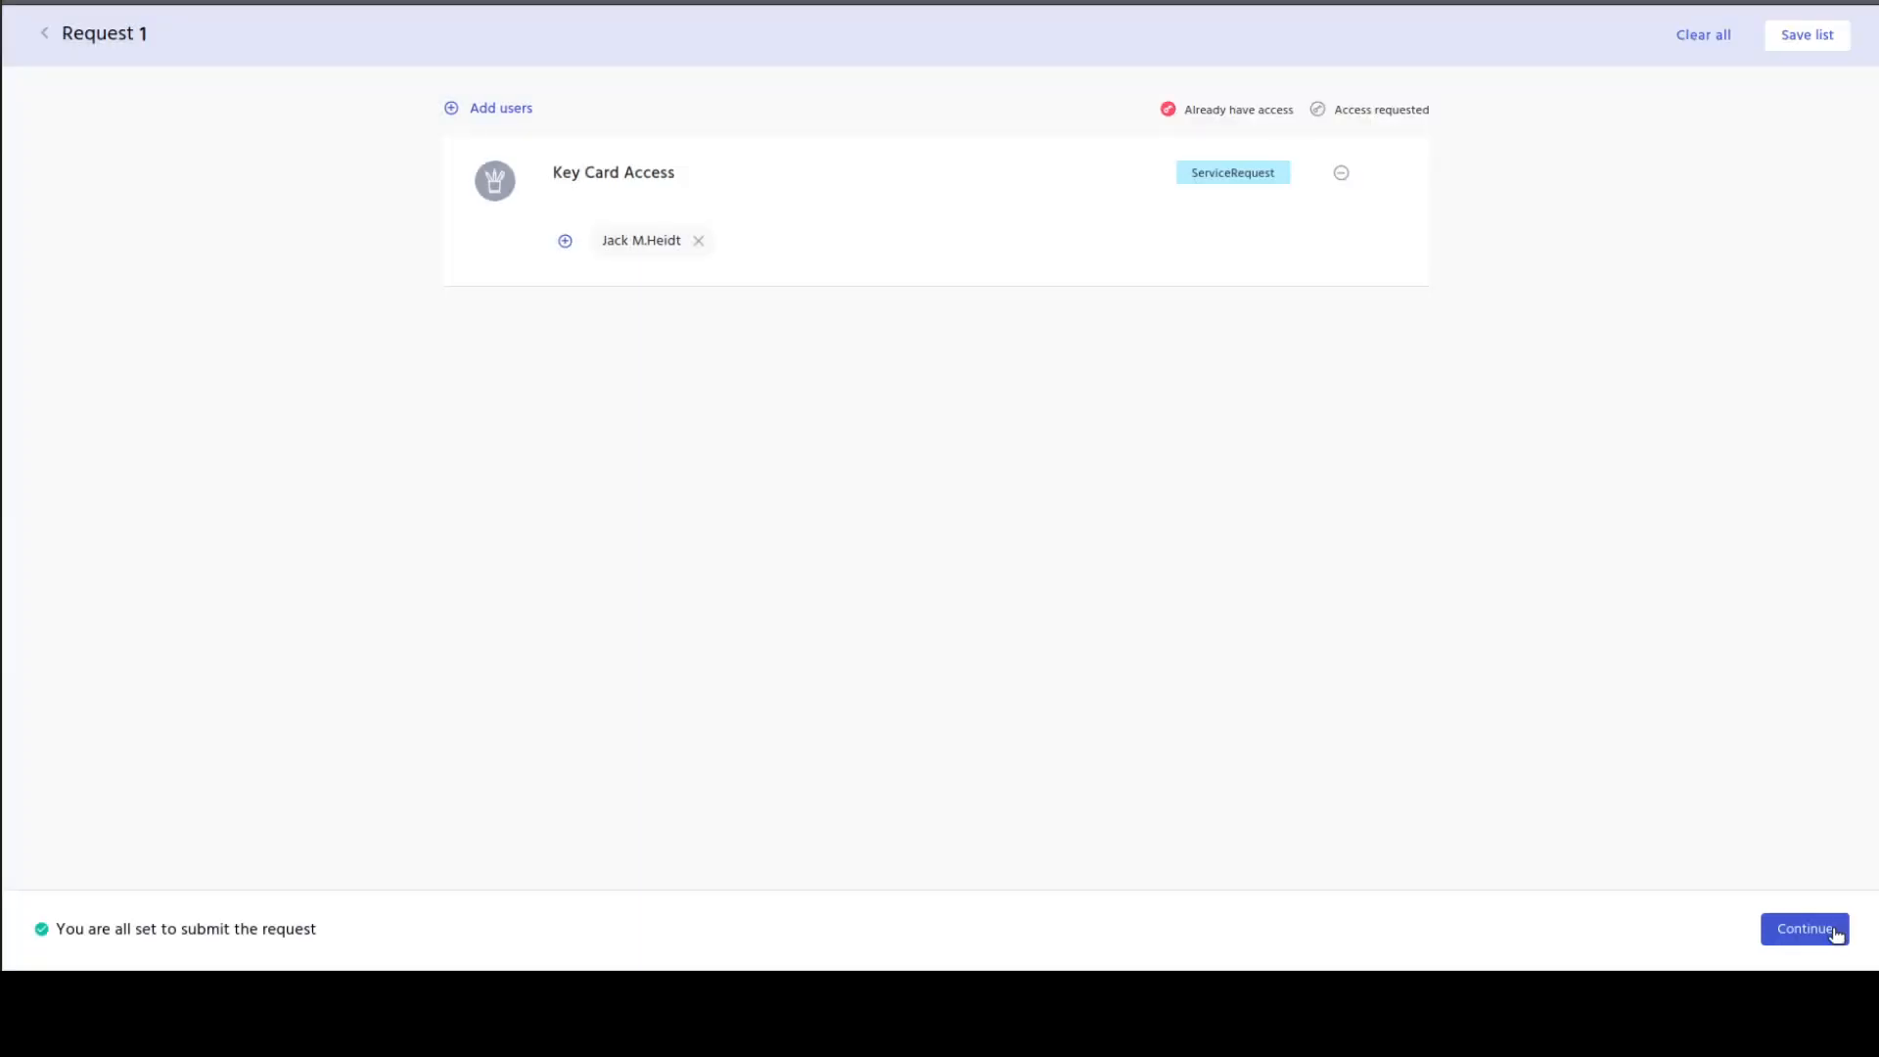
Step: Submit the request with the justification "need key card access for building 2 & 3" and open request tracking
click(1833, 931)
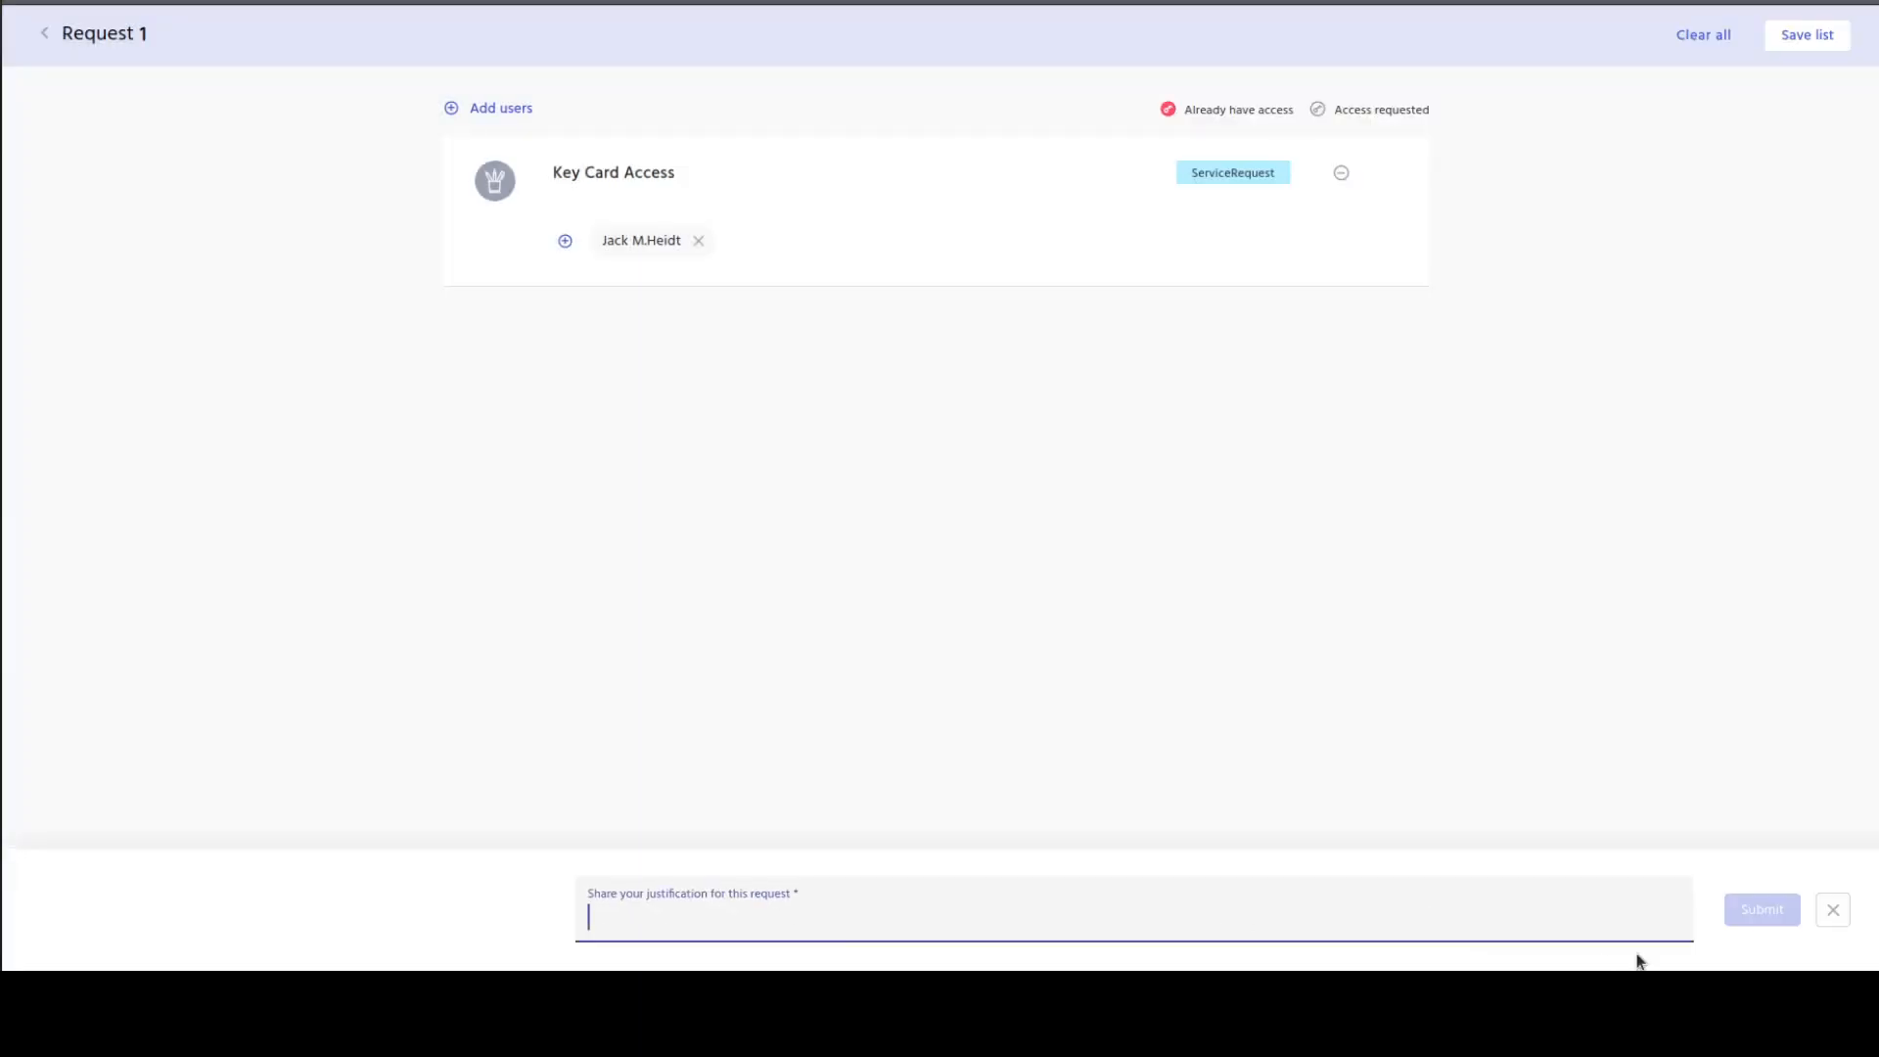
text(need key )
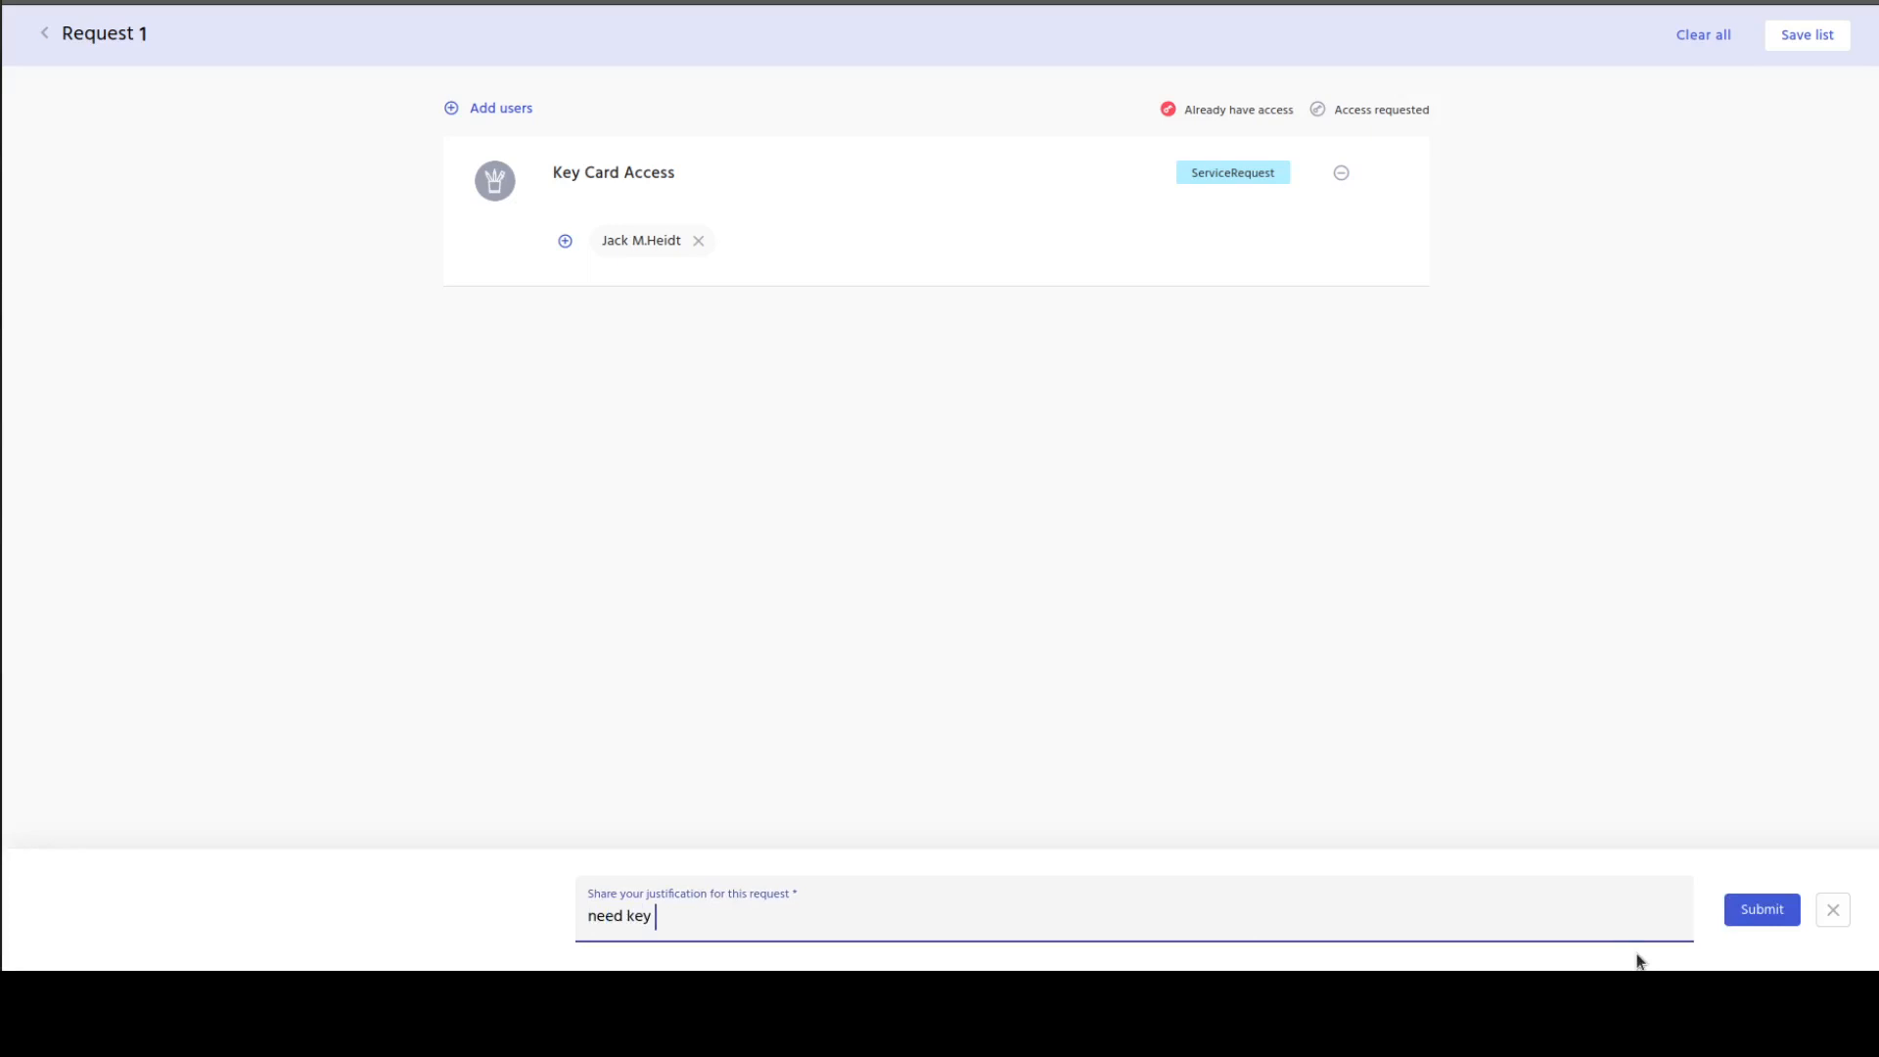
text(card access for building 2 & 3)
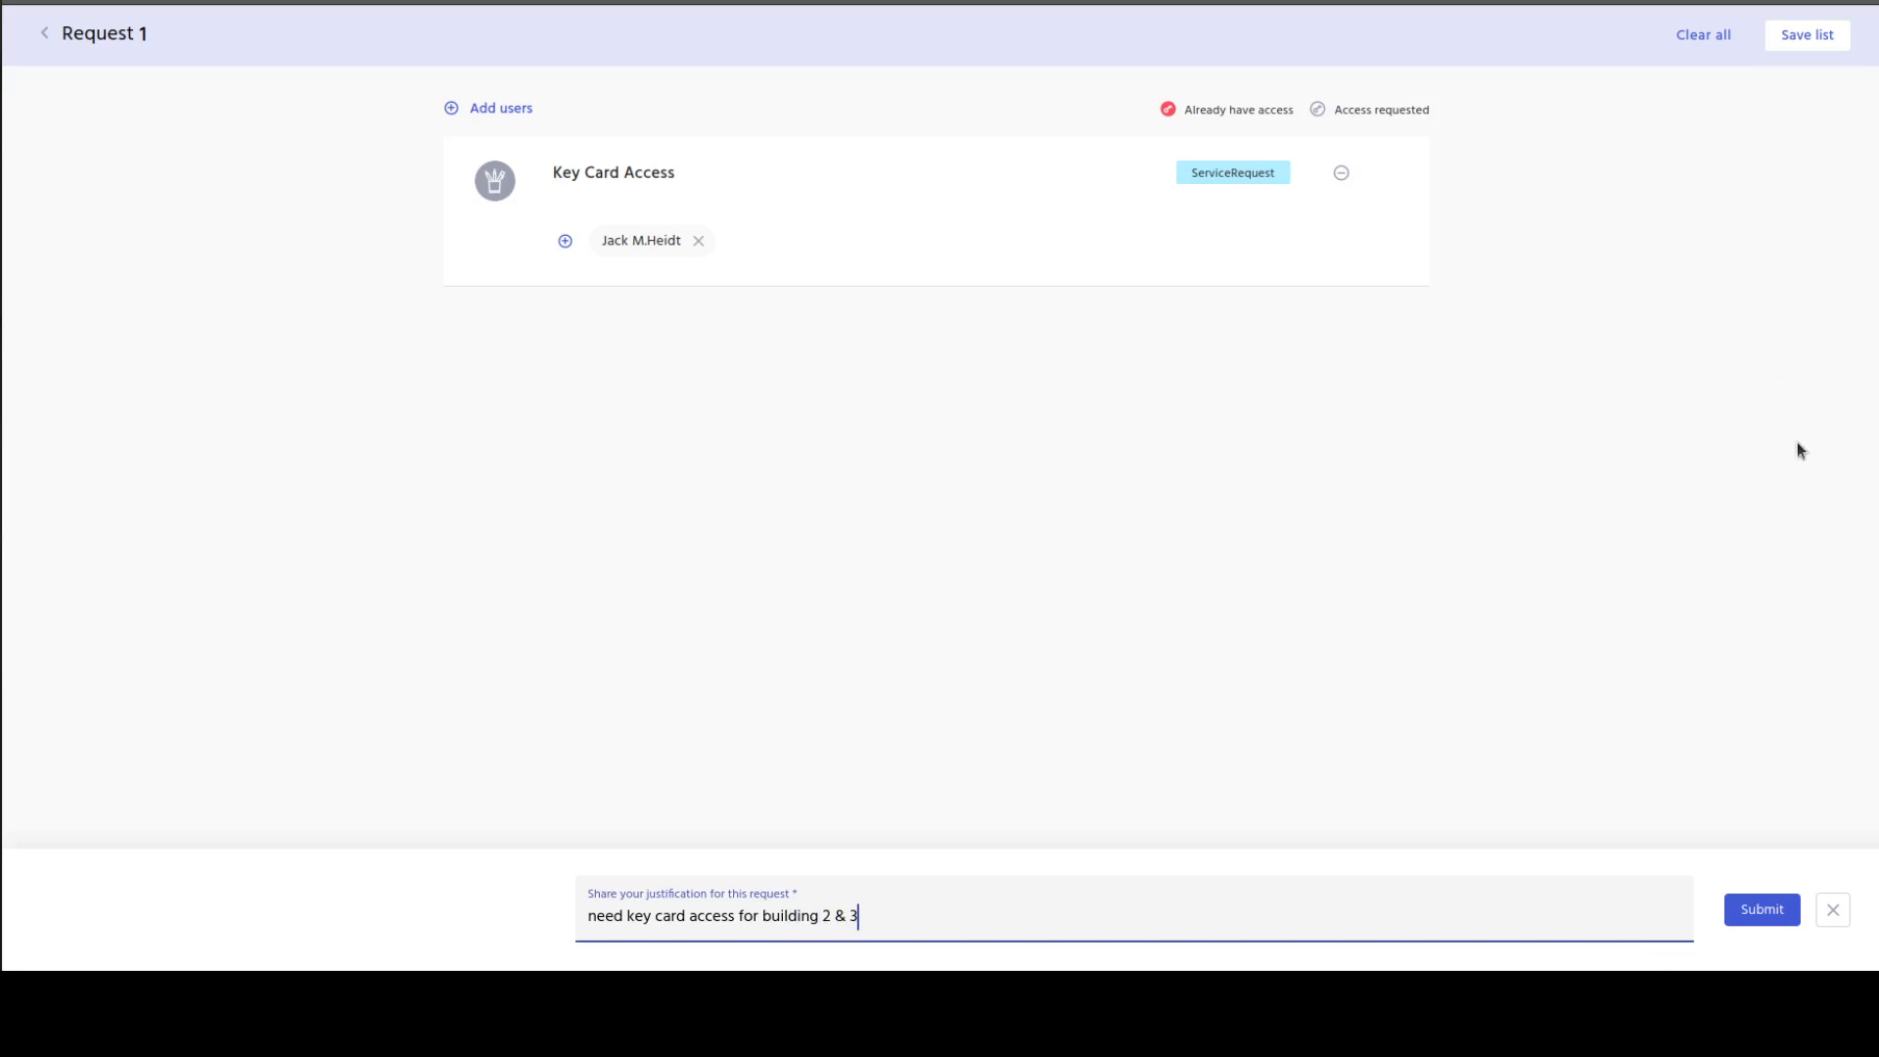
click(1765, 909)
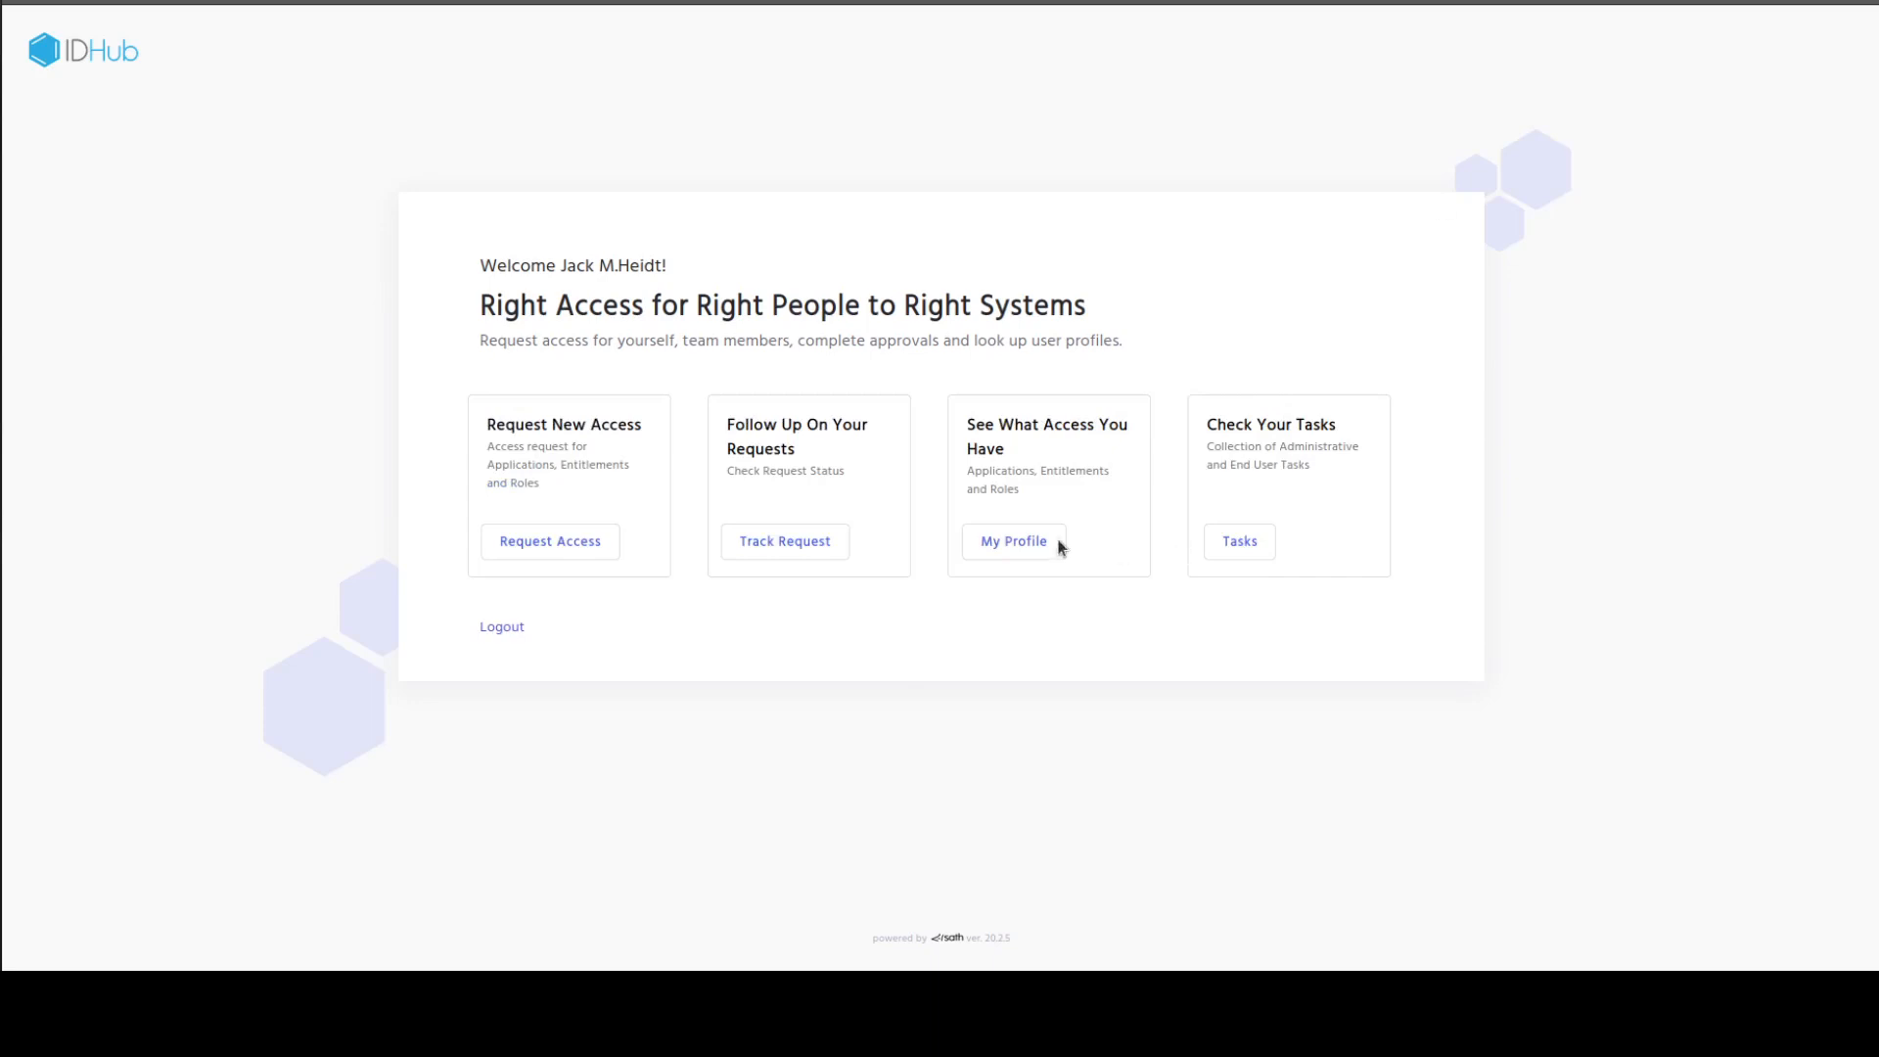
click(813, 549)
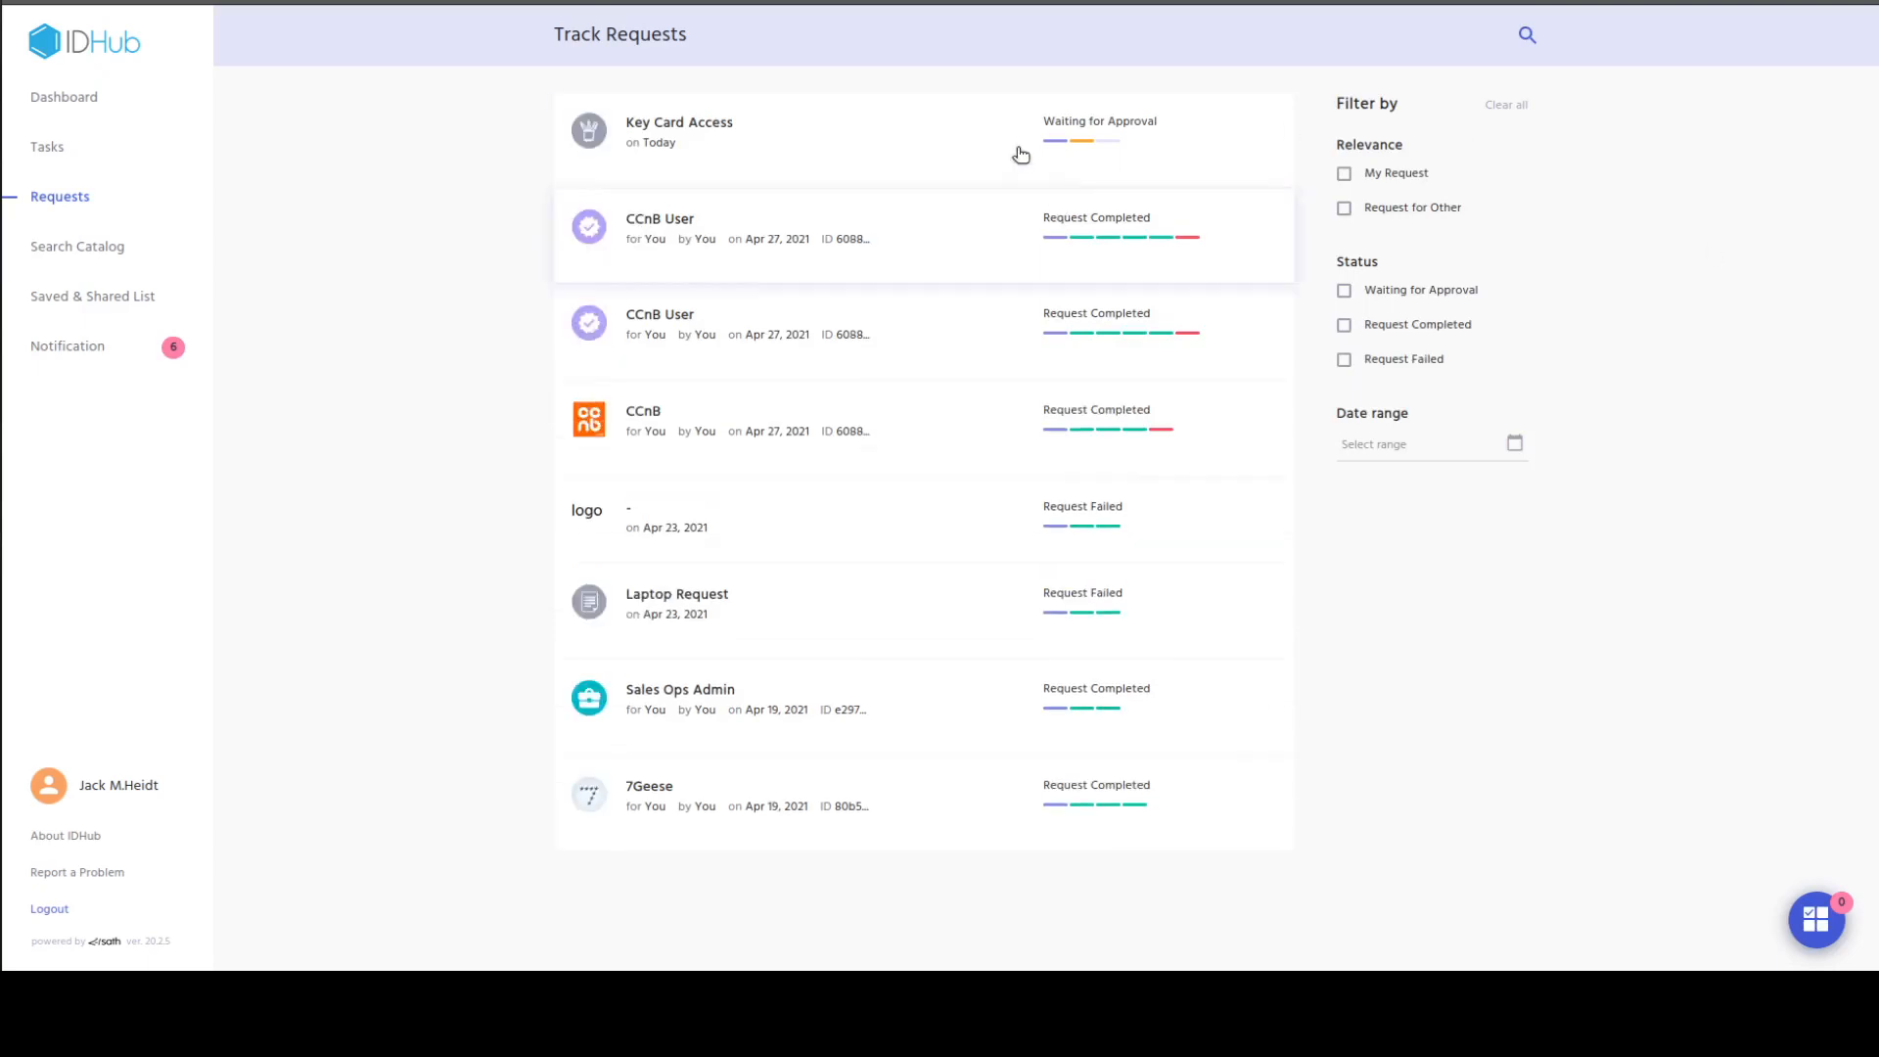
Step: Open the Key Card Access request and check who its pending approval is assigned to
click(1016, 147)
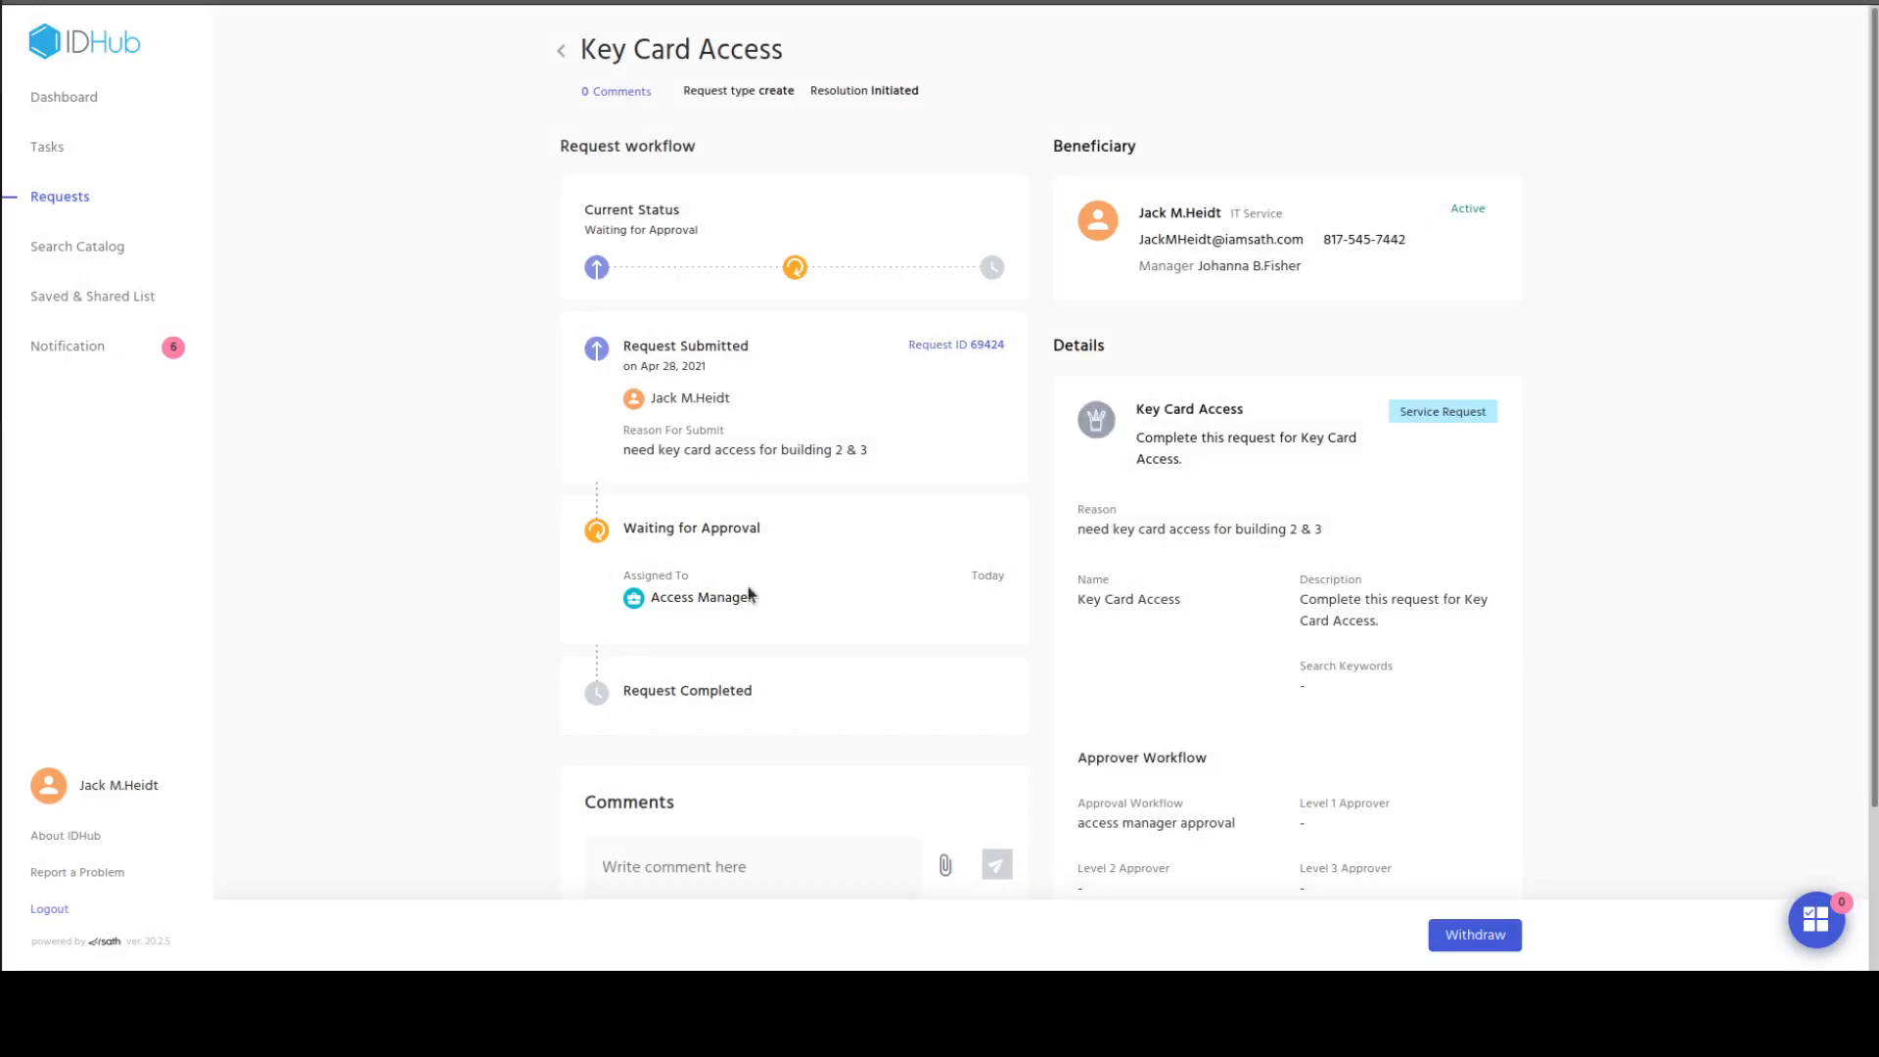
drag(623, 572, 783, 612)
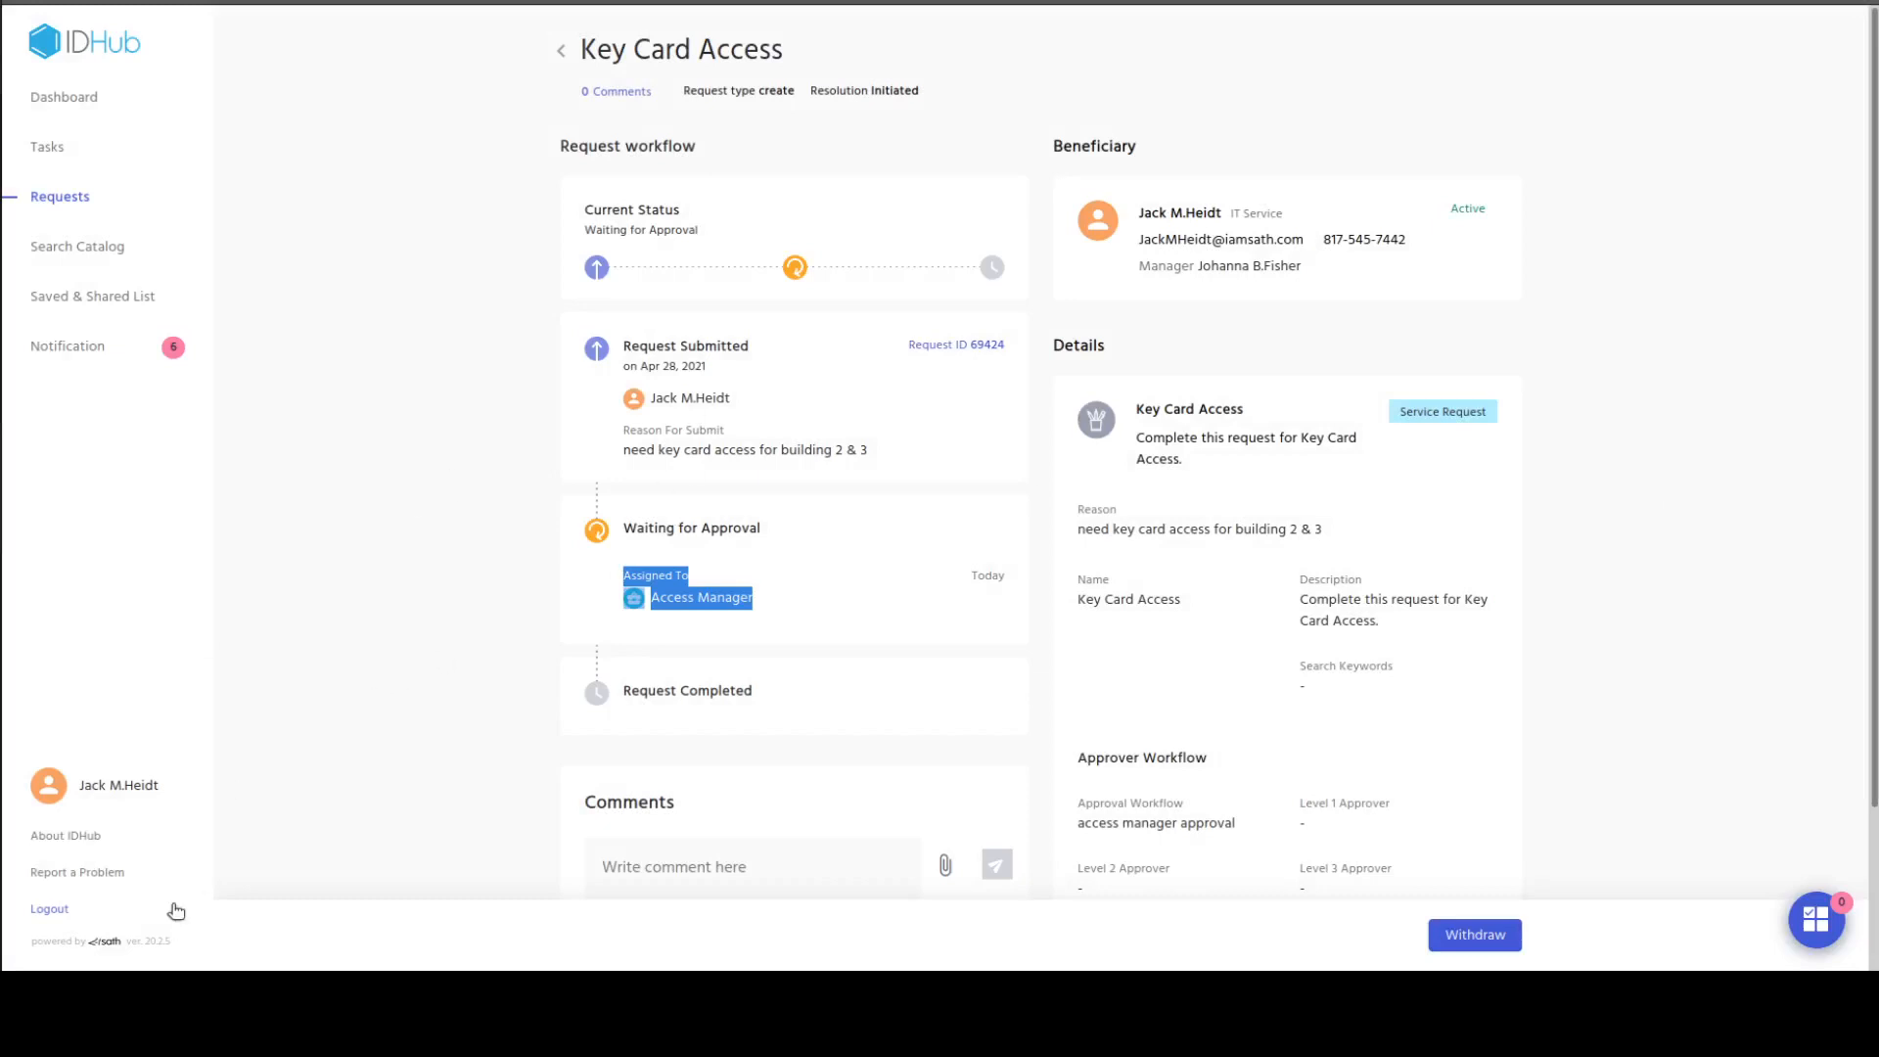
Step: Log out of the requester's account and sign in with the approving admin's saved login
click(95, 909)
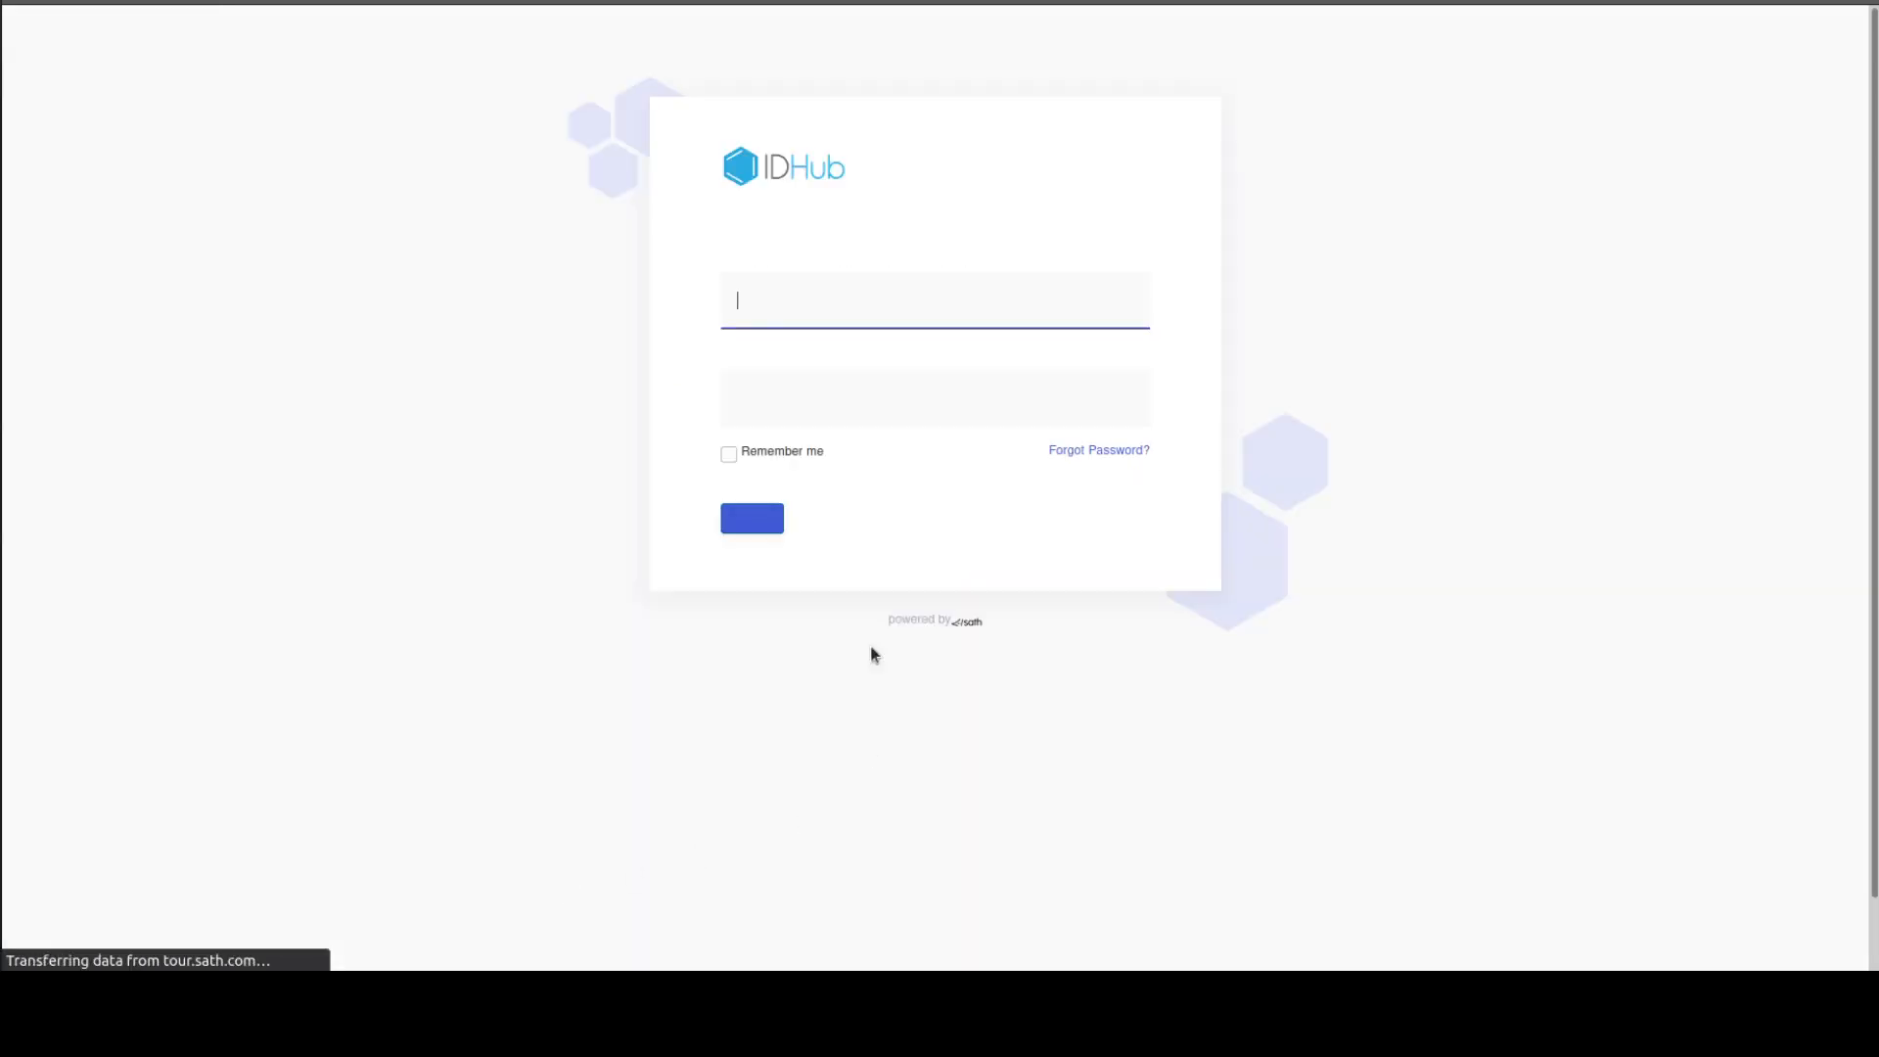
click(773, 296)
click(759, 290)
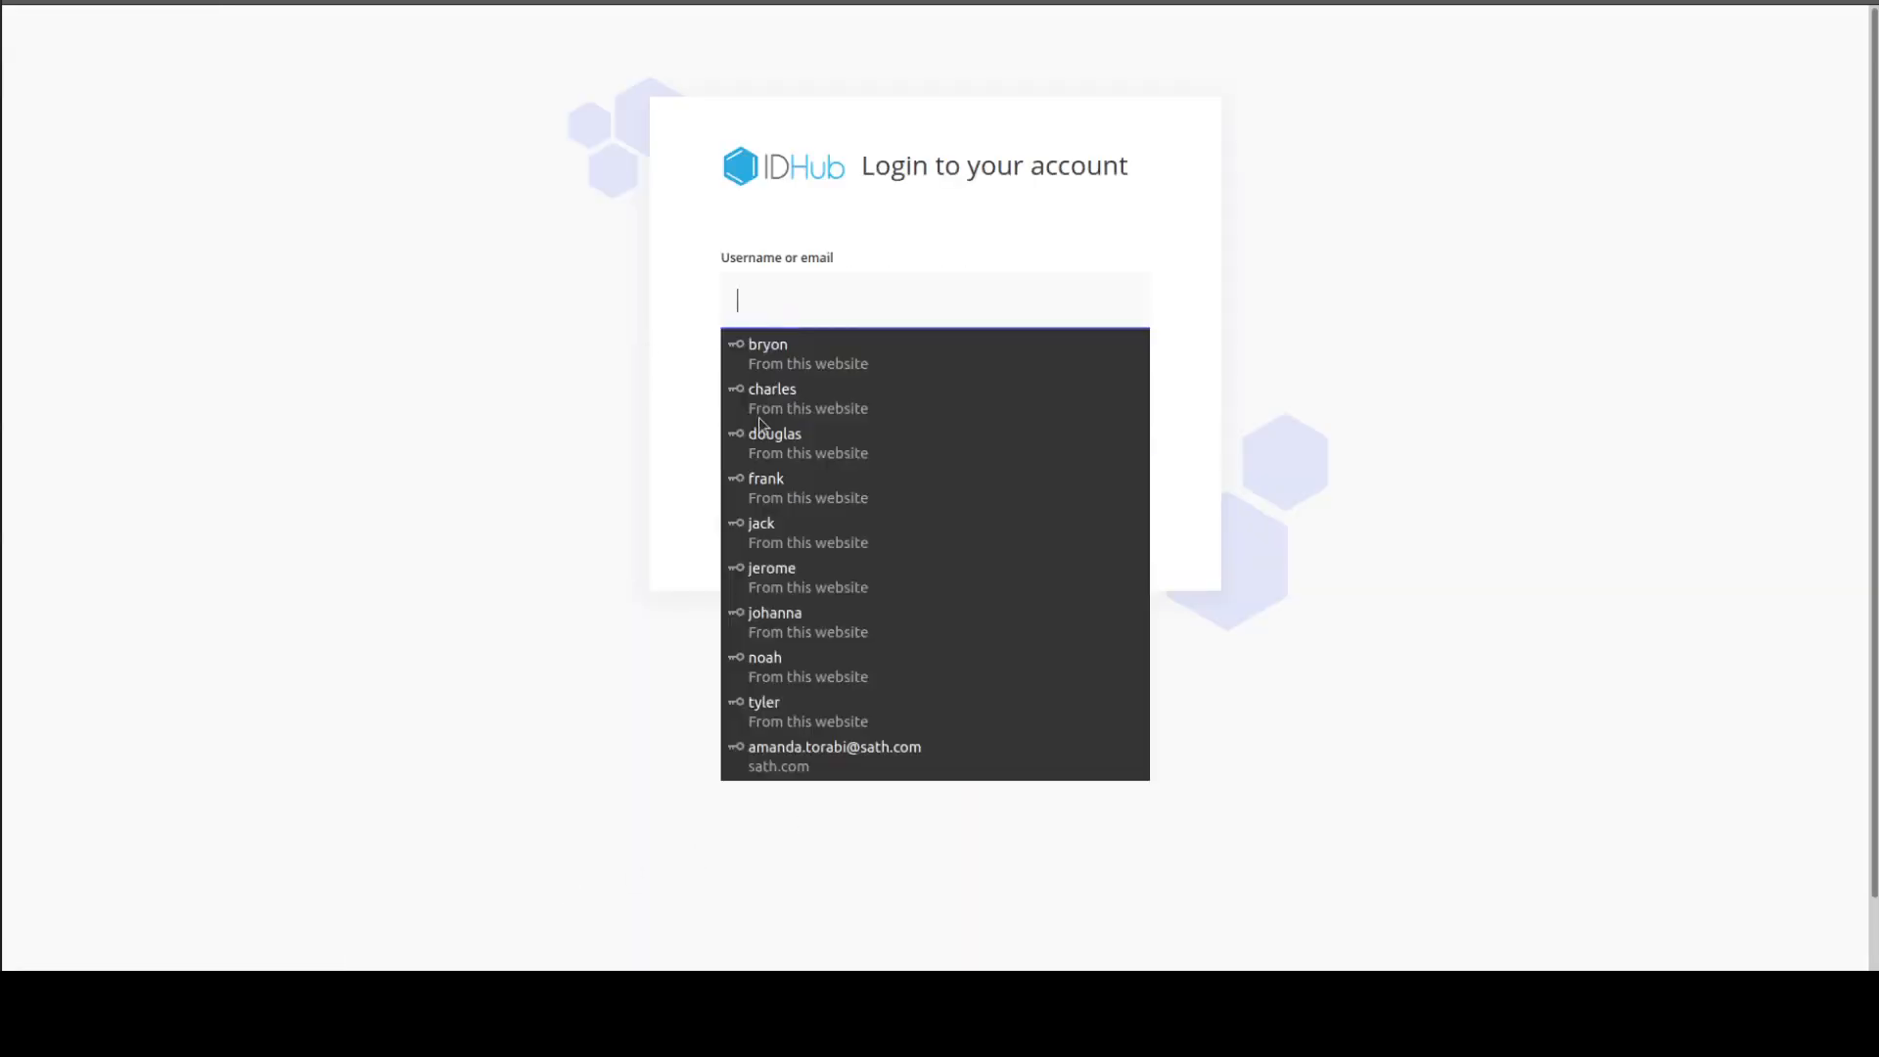
click(777, 577)
click(754, 521)
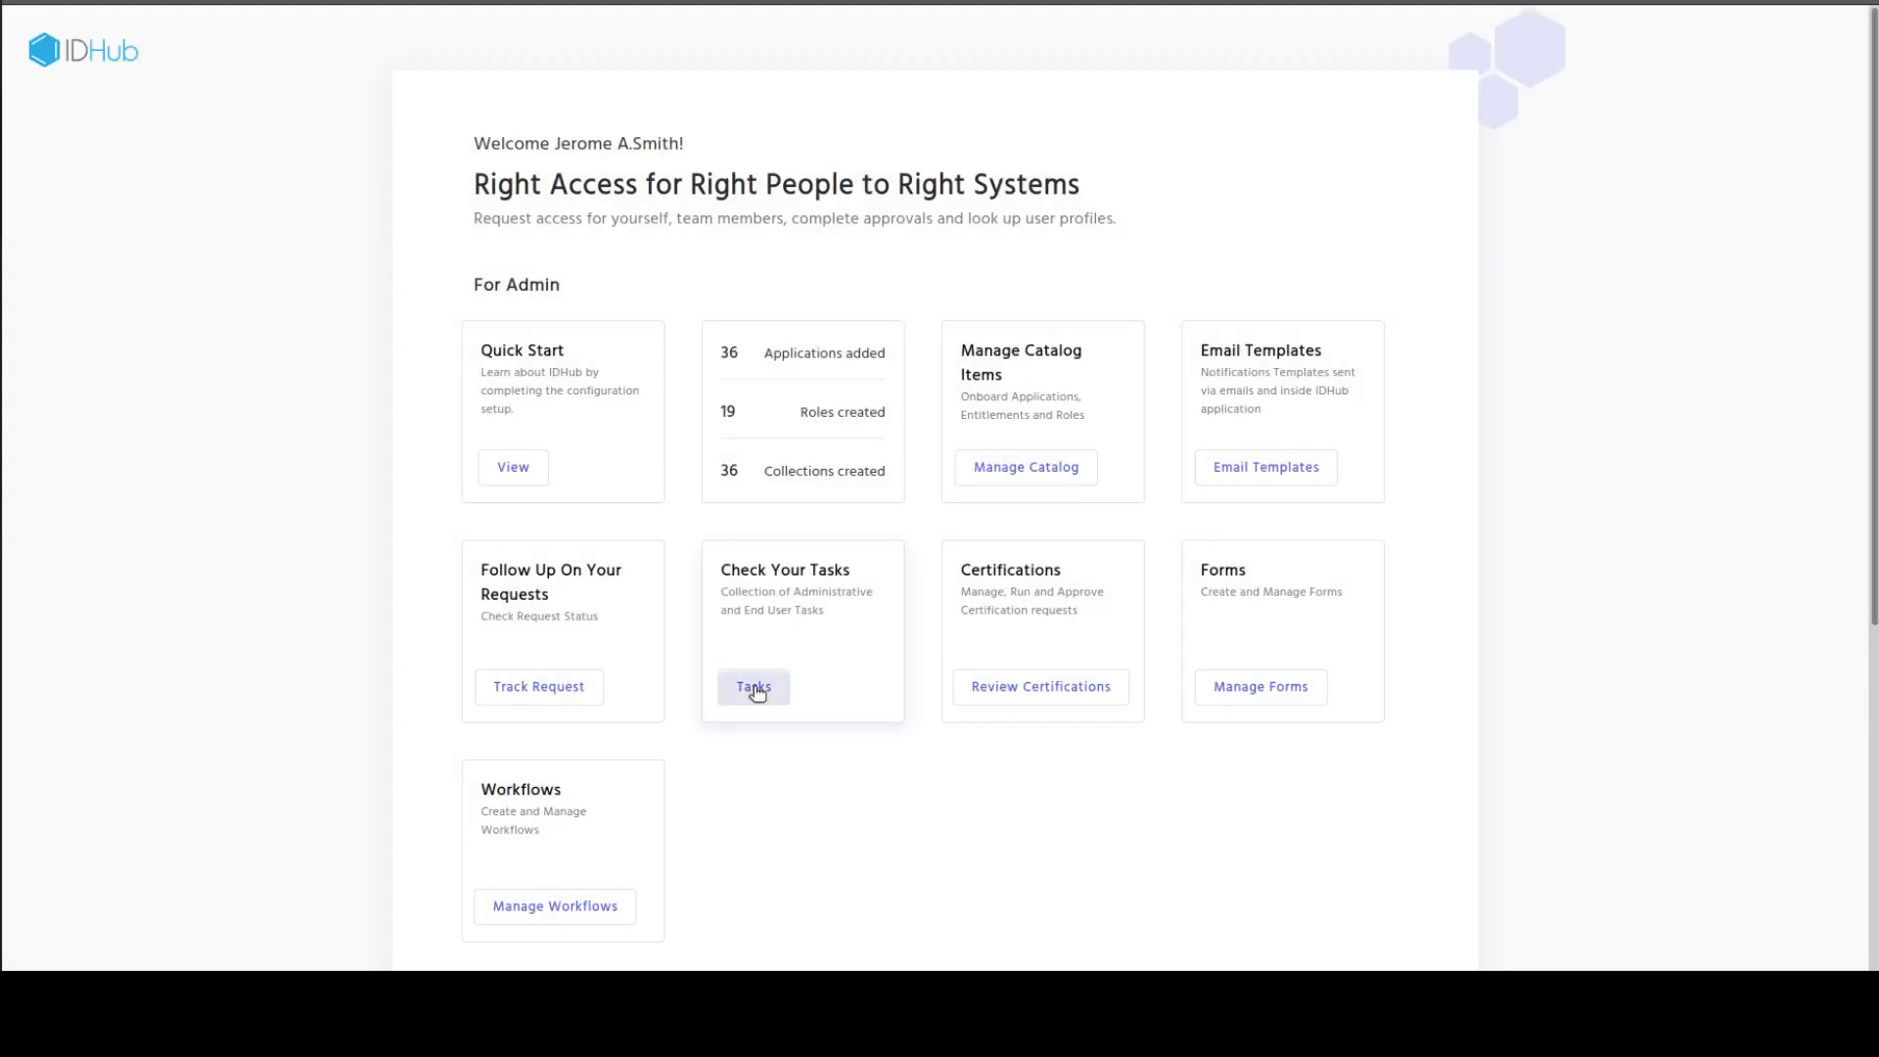
Step: Claim the Key Card Access approval task, giving the reason "claiming key card access for" followed by the requester's first name
click(755, 691)
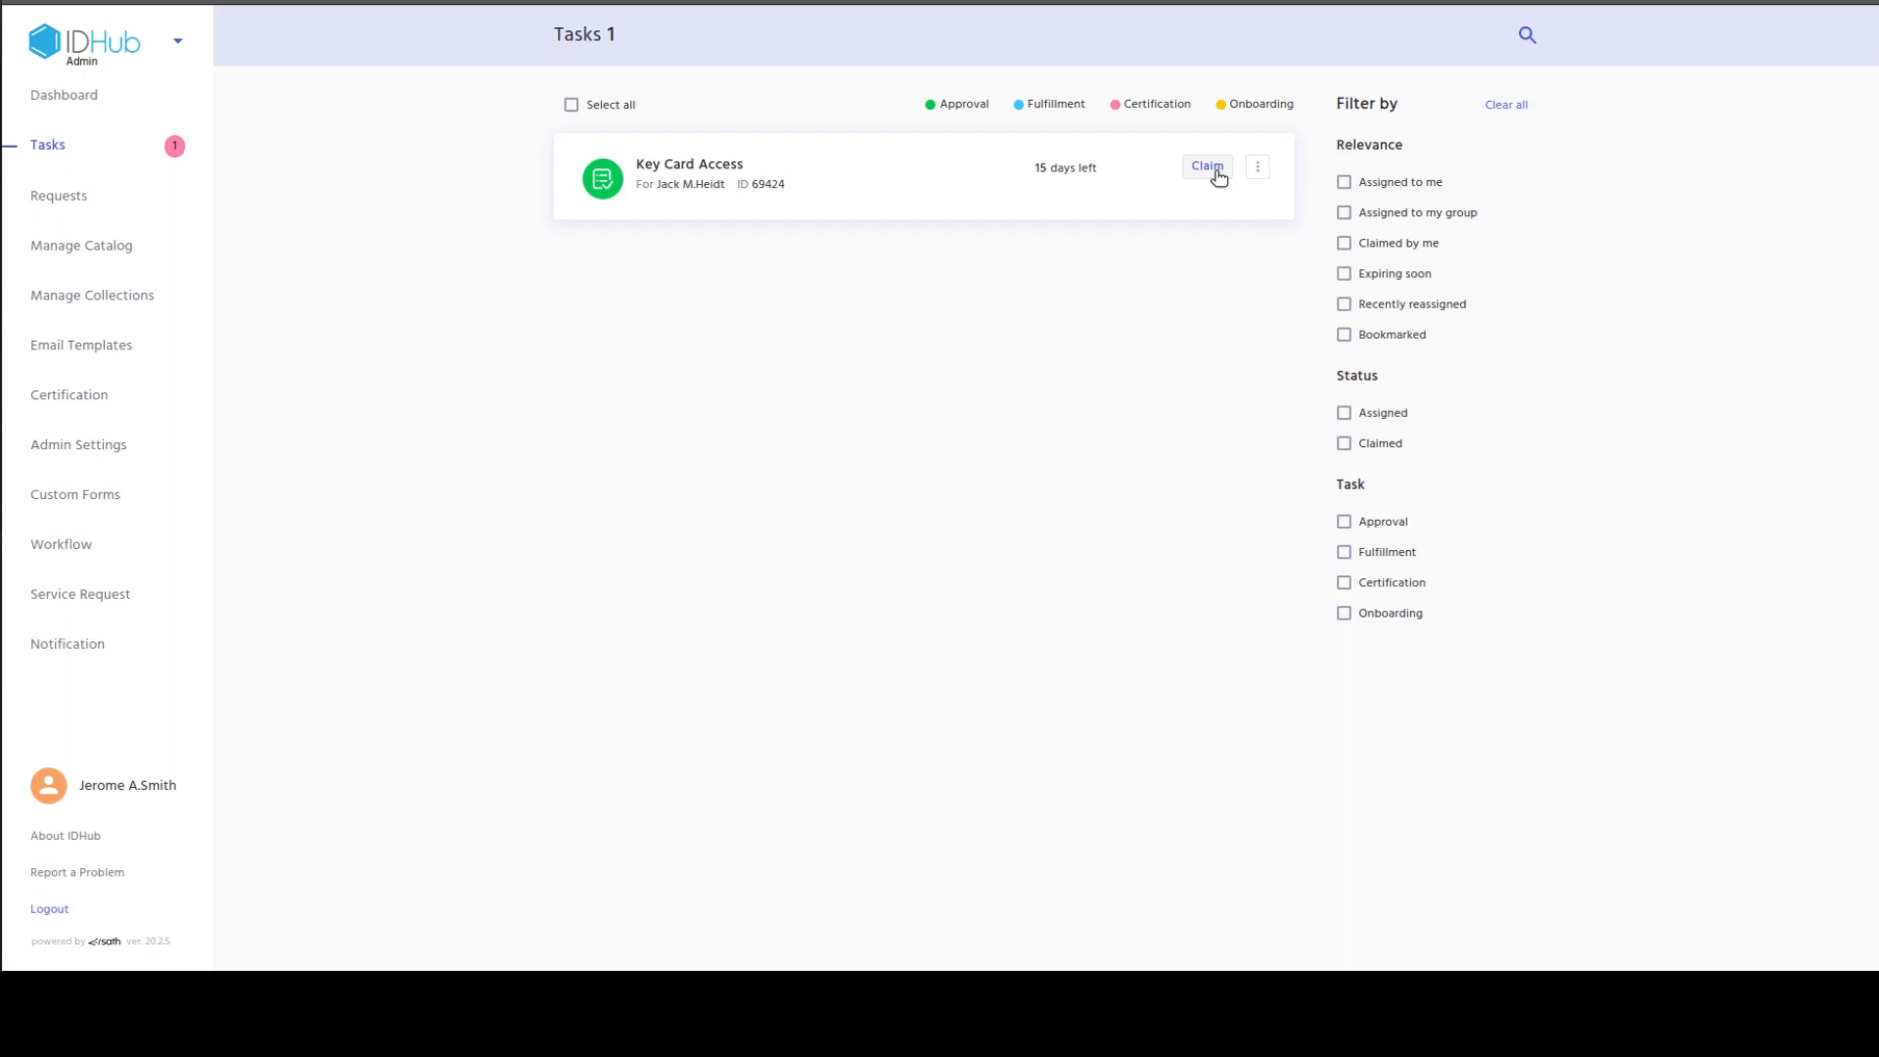
click(1218, 177)
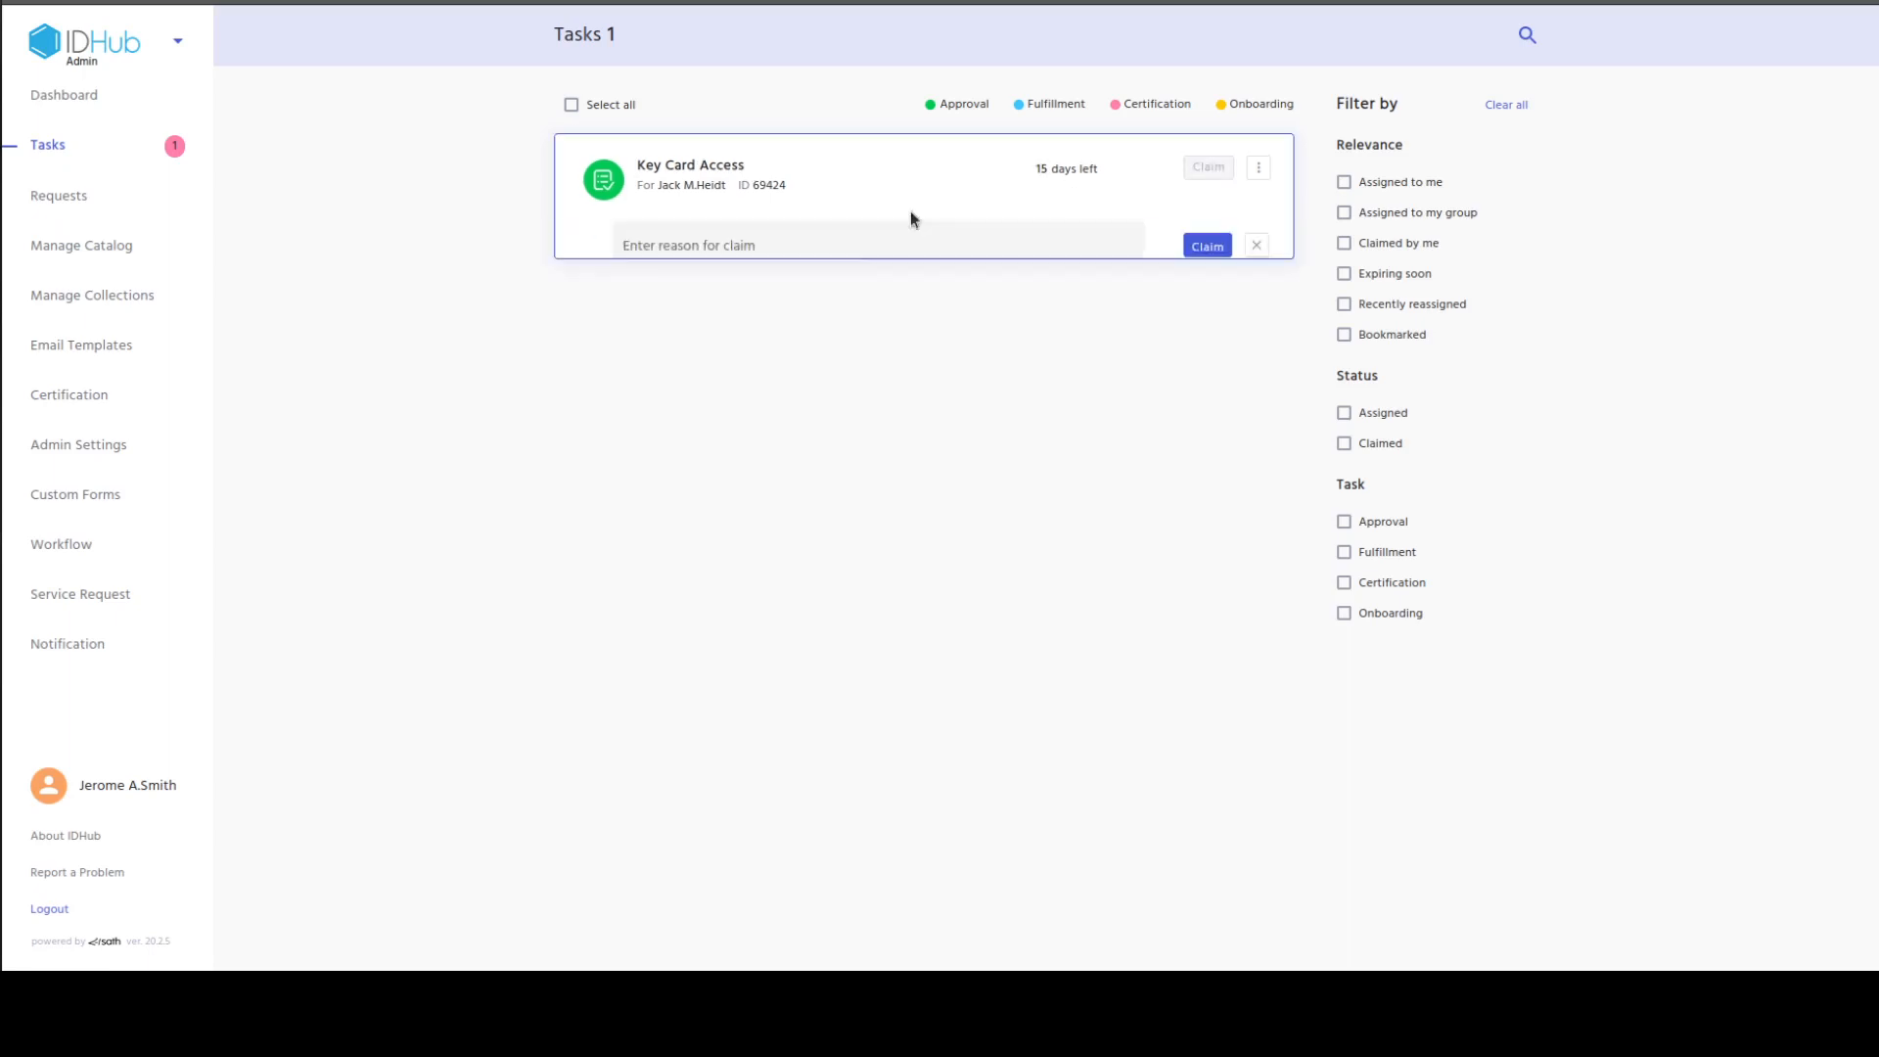
click(861, 258)
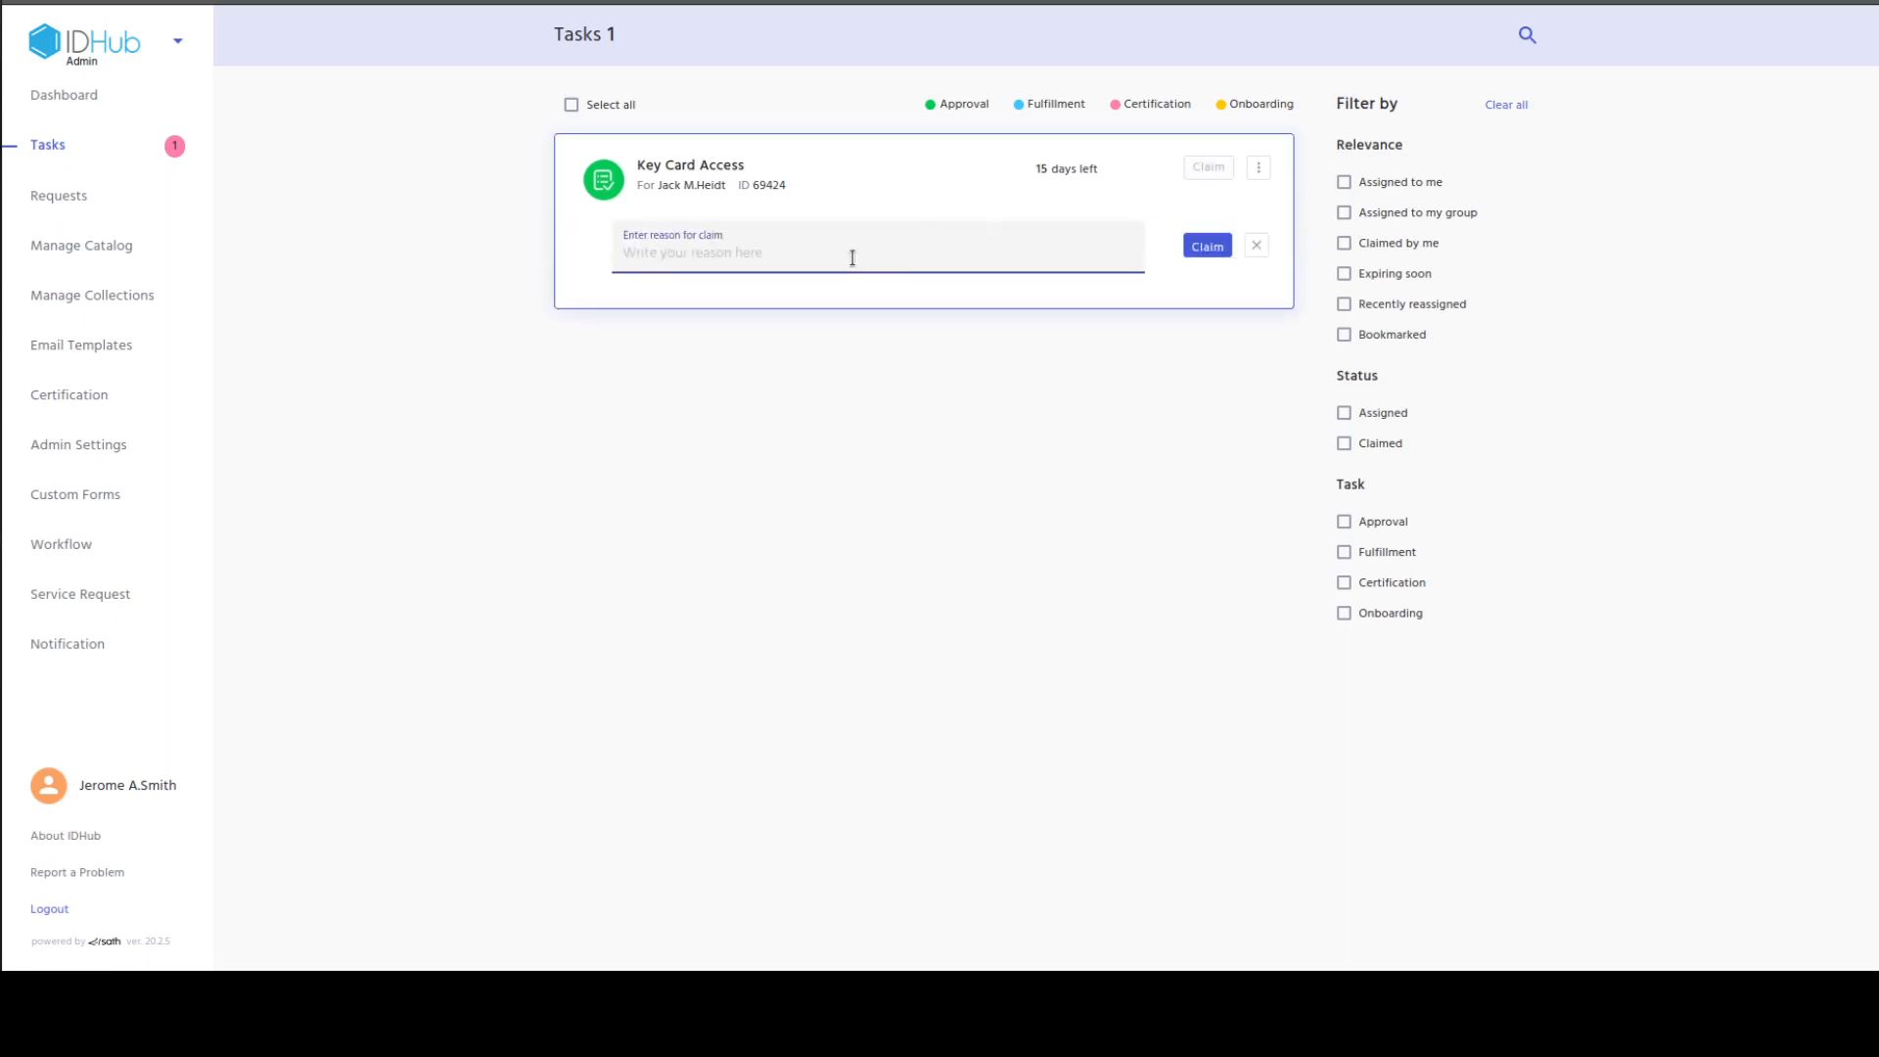
text(claim)
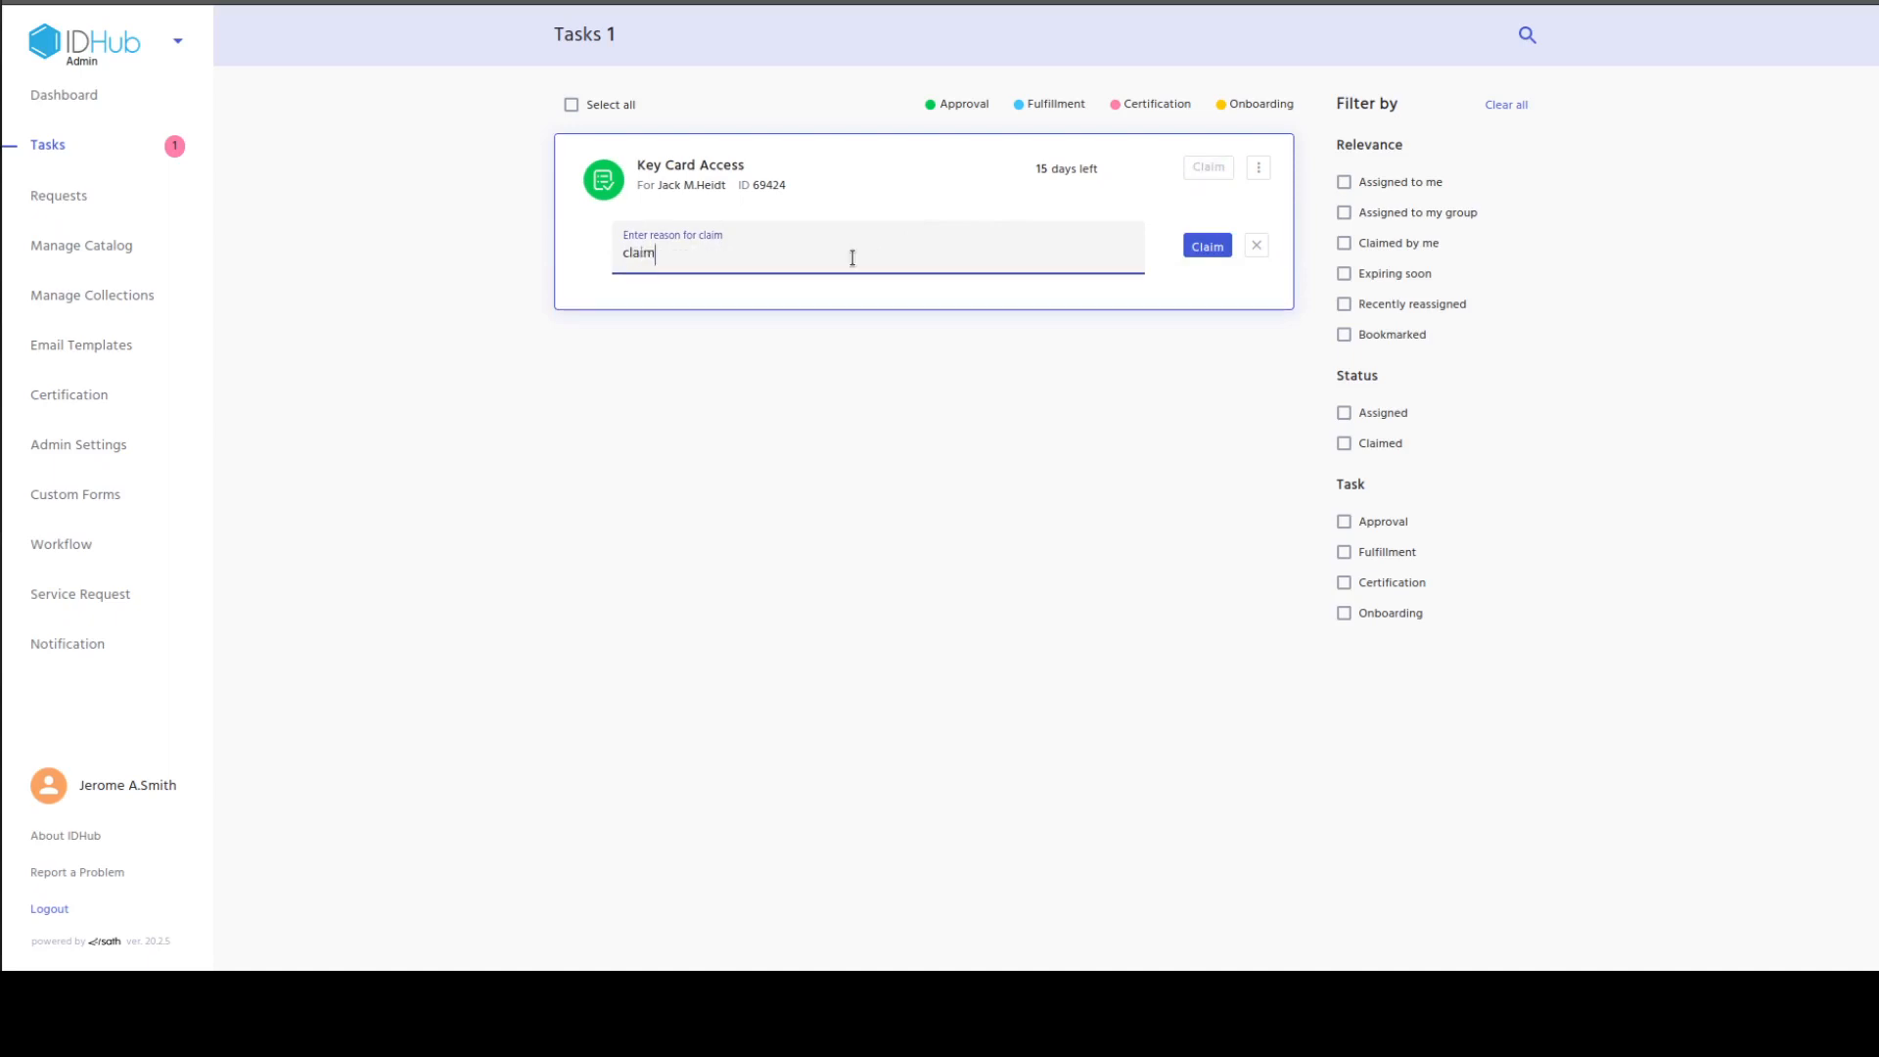
text(ing key card access for Jack)
click(1213, 247)
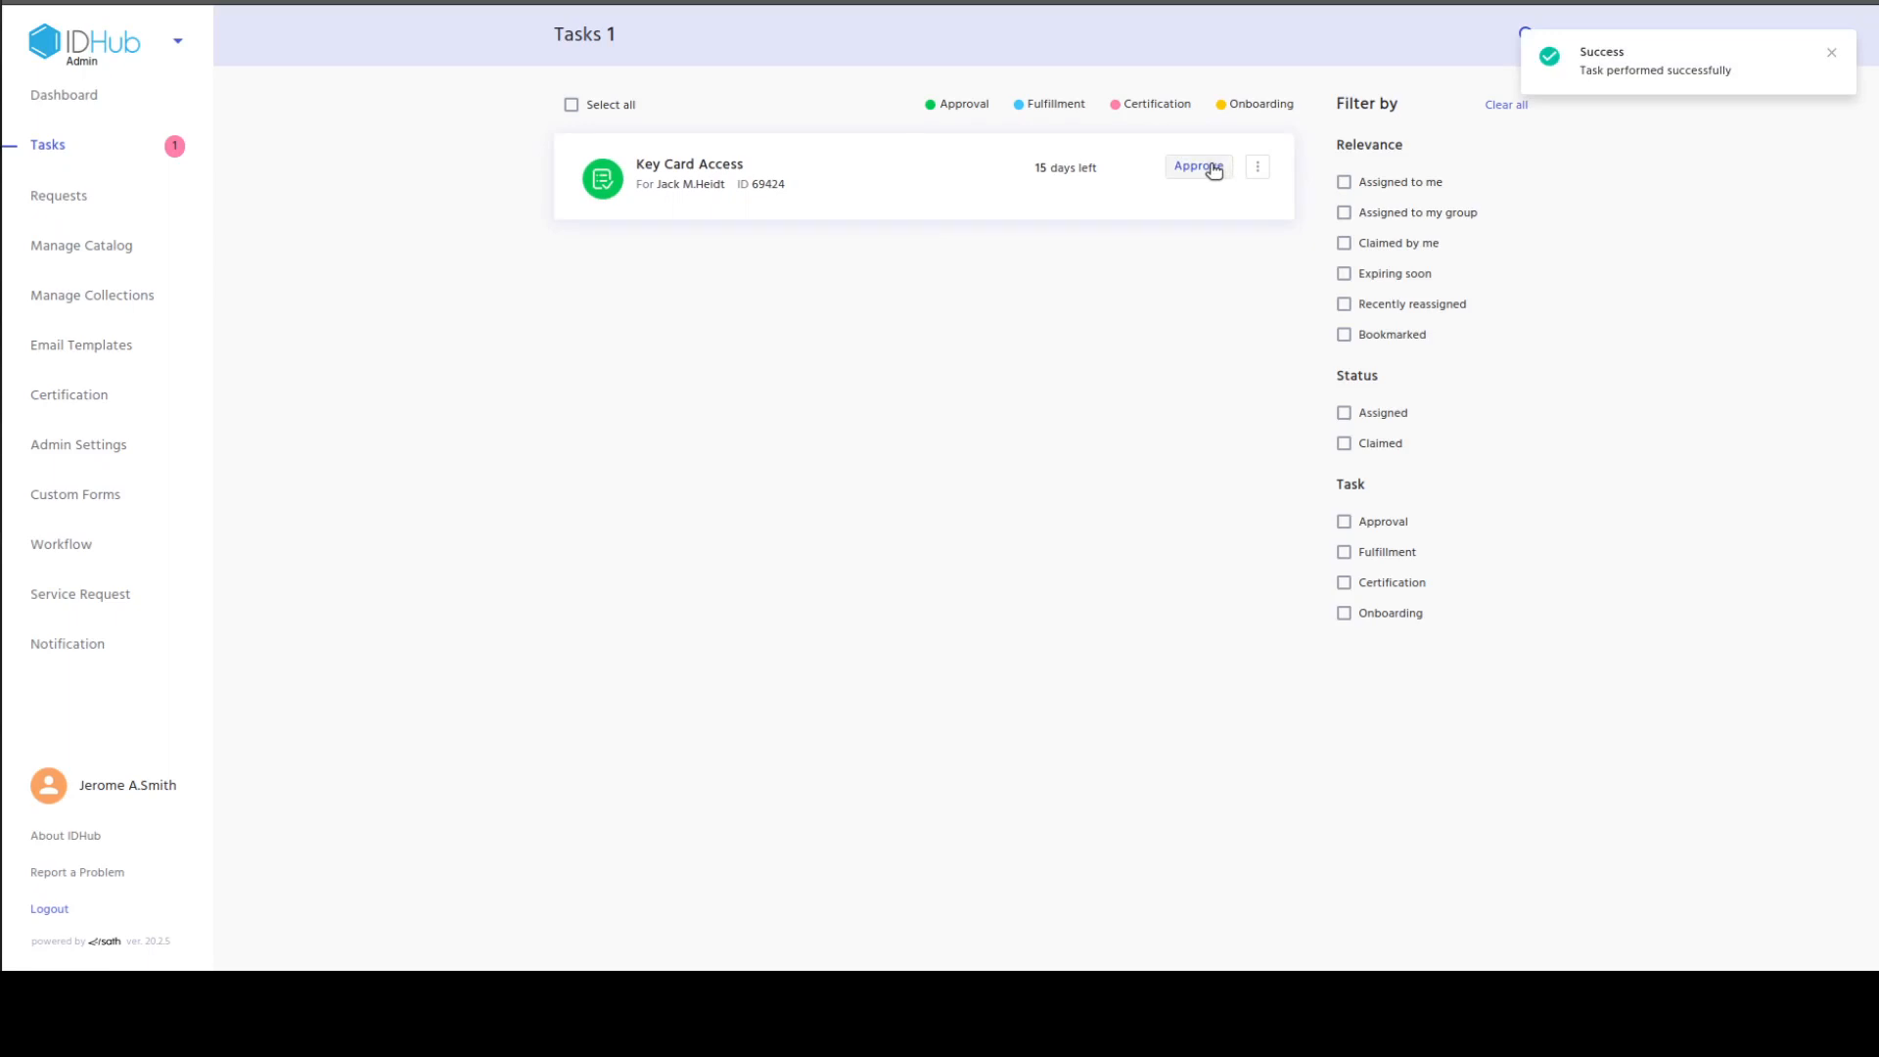
Step: Approve the claimed Key Card Access task, giving the reason "Approving key card access for" followed by the requester's first name
click(1211, 169)
click(715, 247)
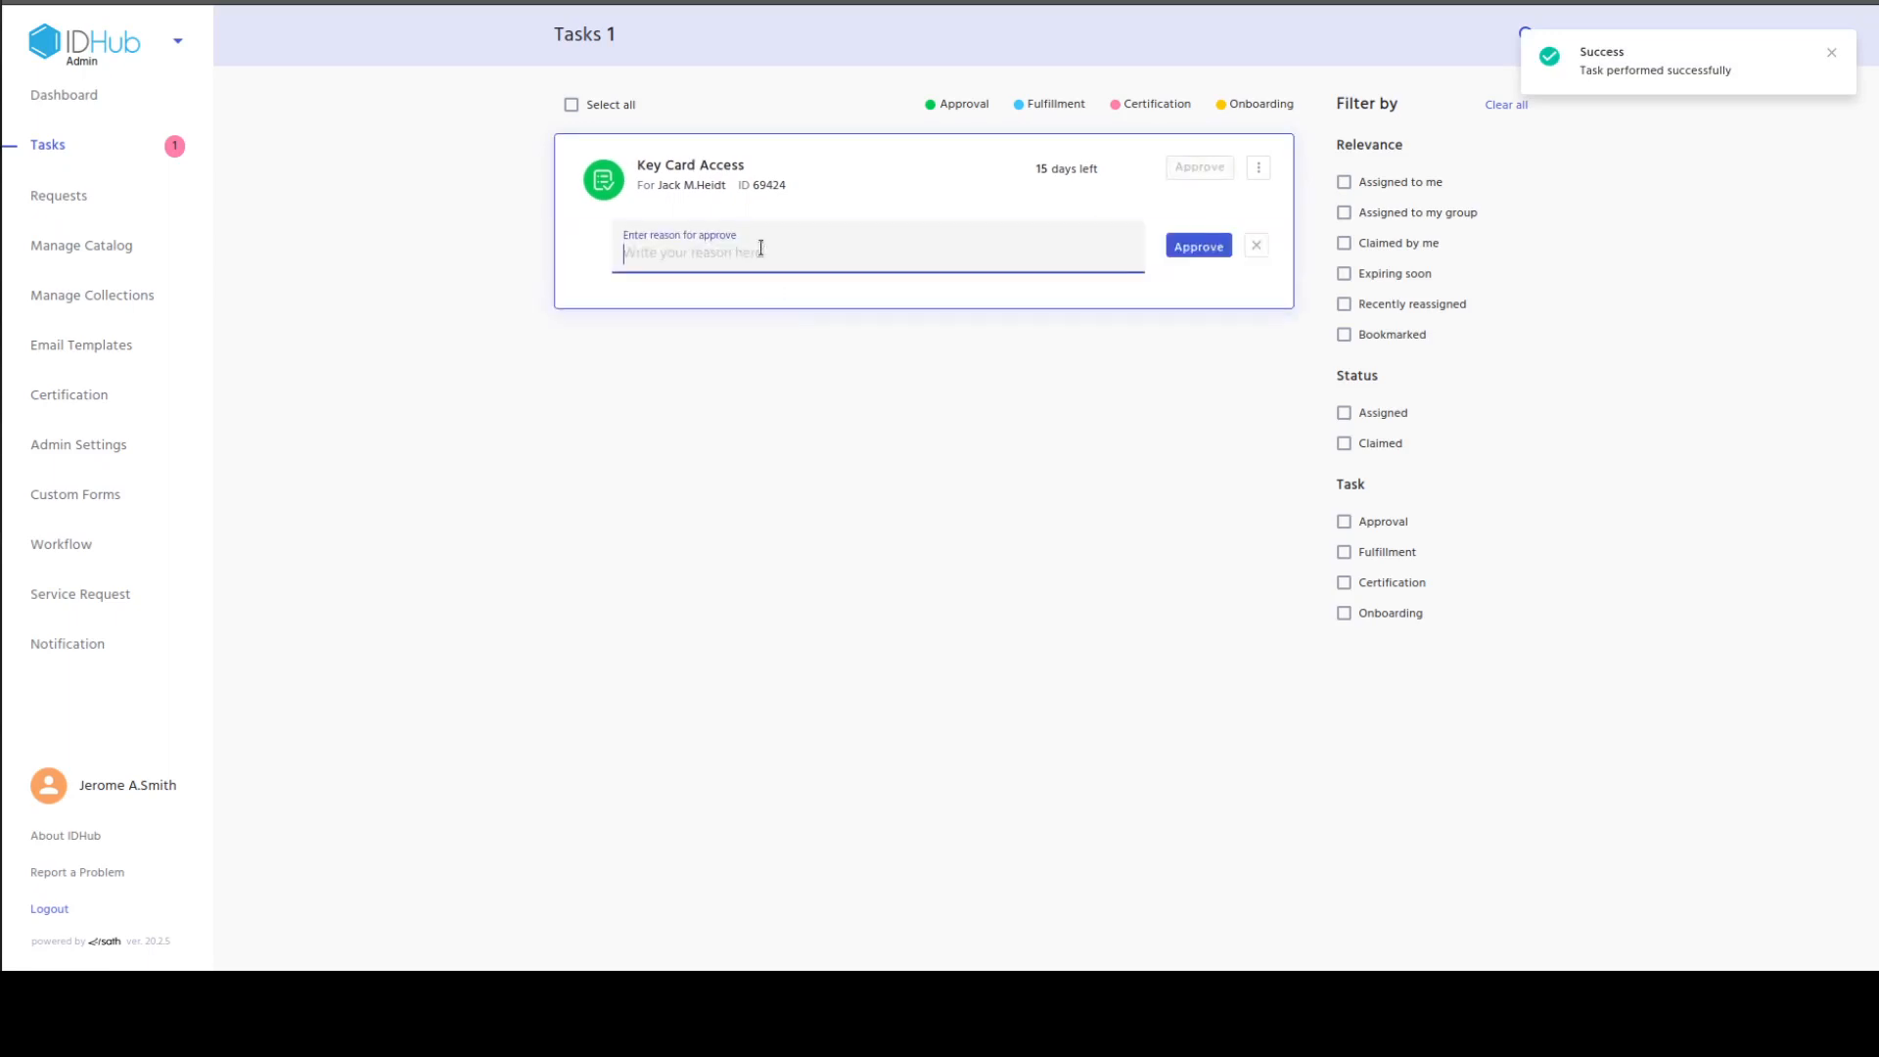
text(Approving ket)
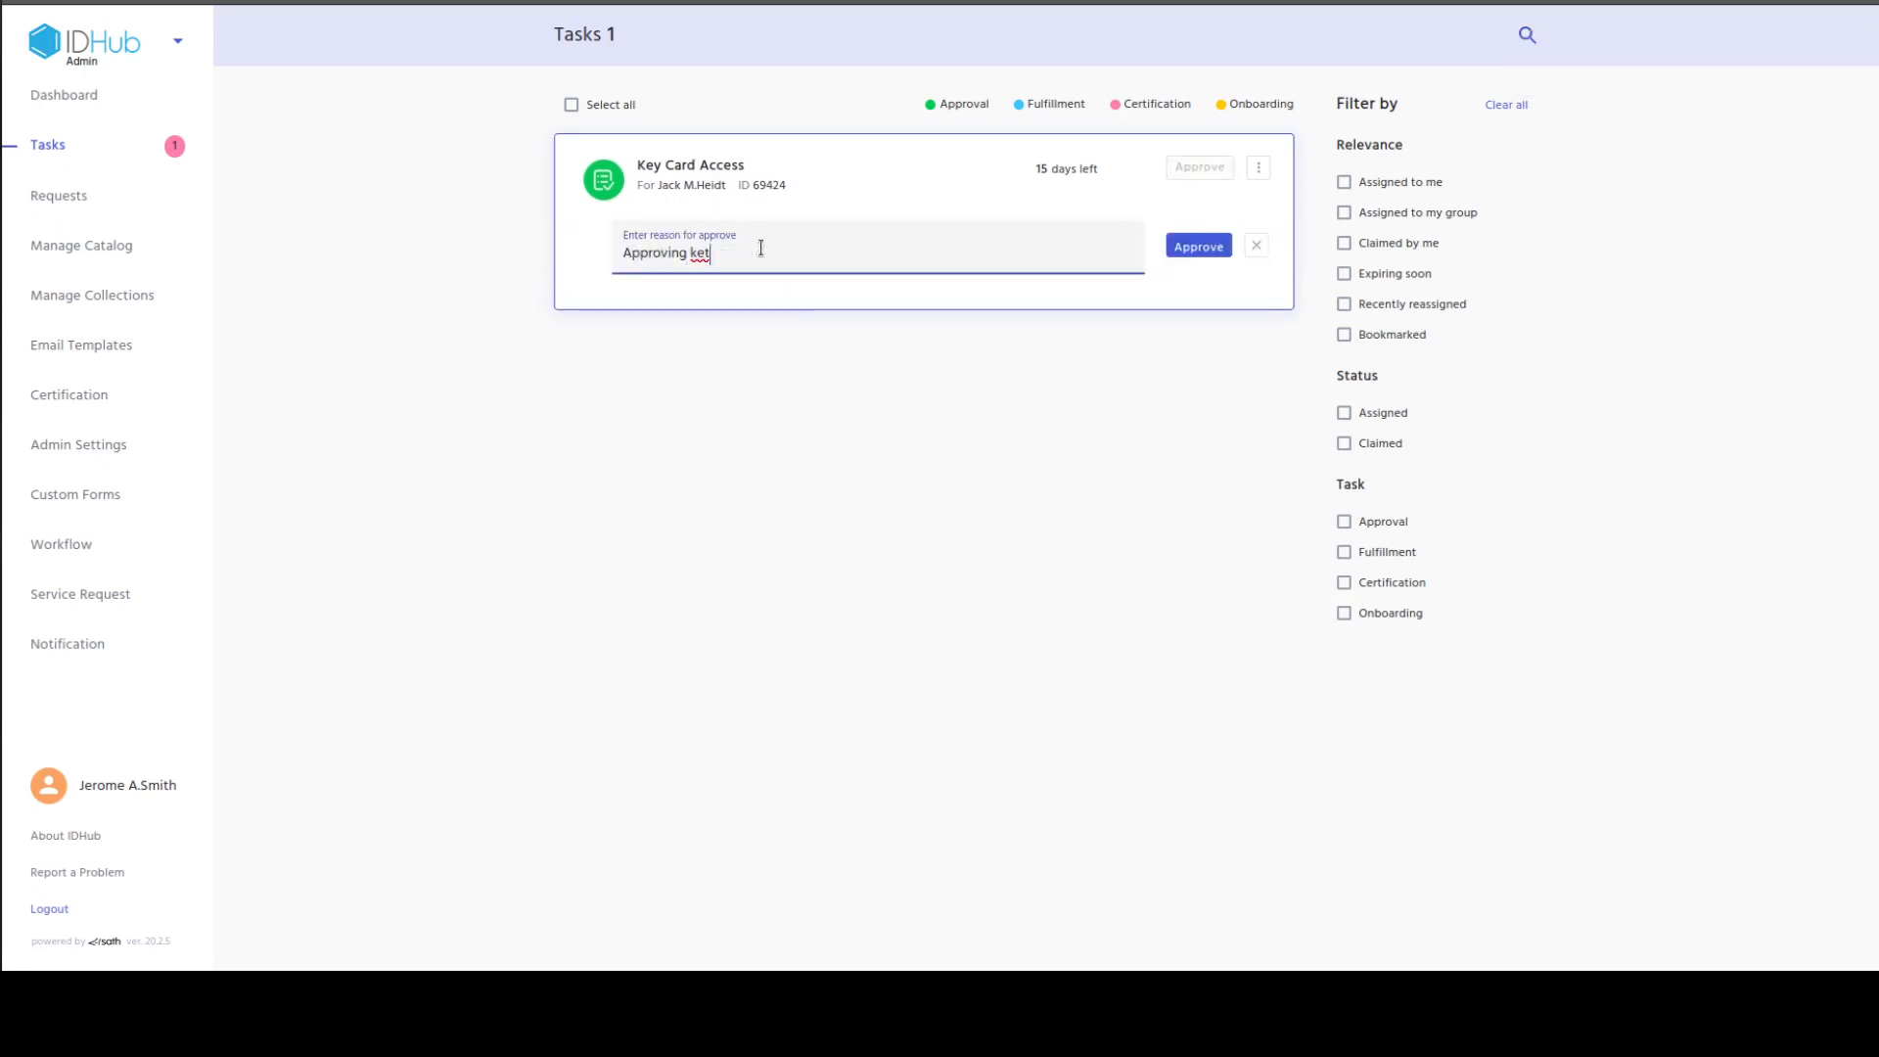
key(BackSpace)
text(y card access for Jack)
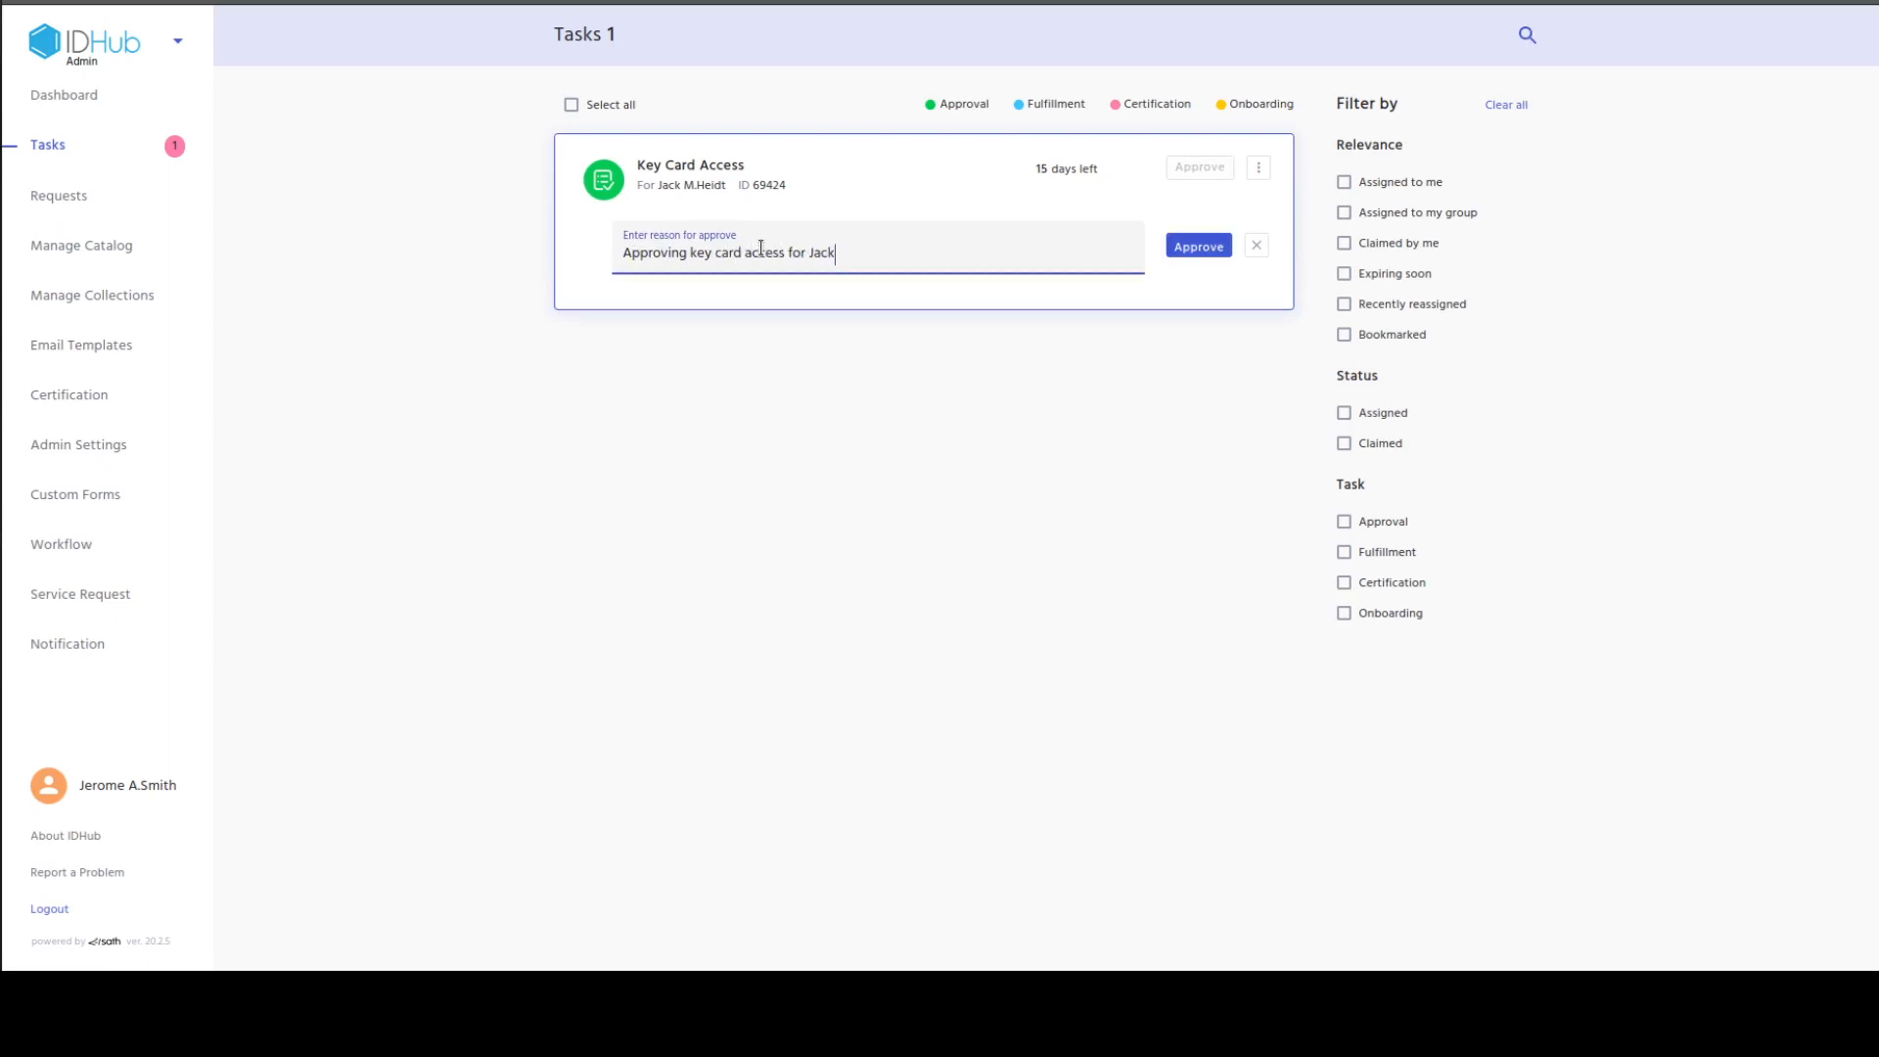
click(1202, 249)
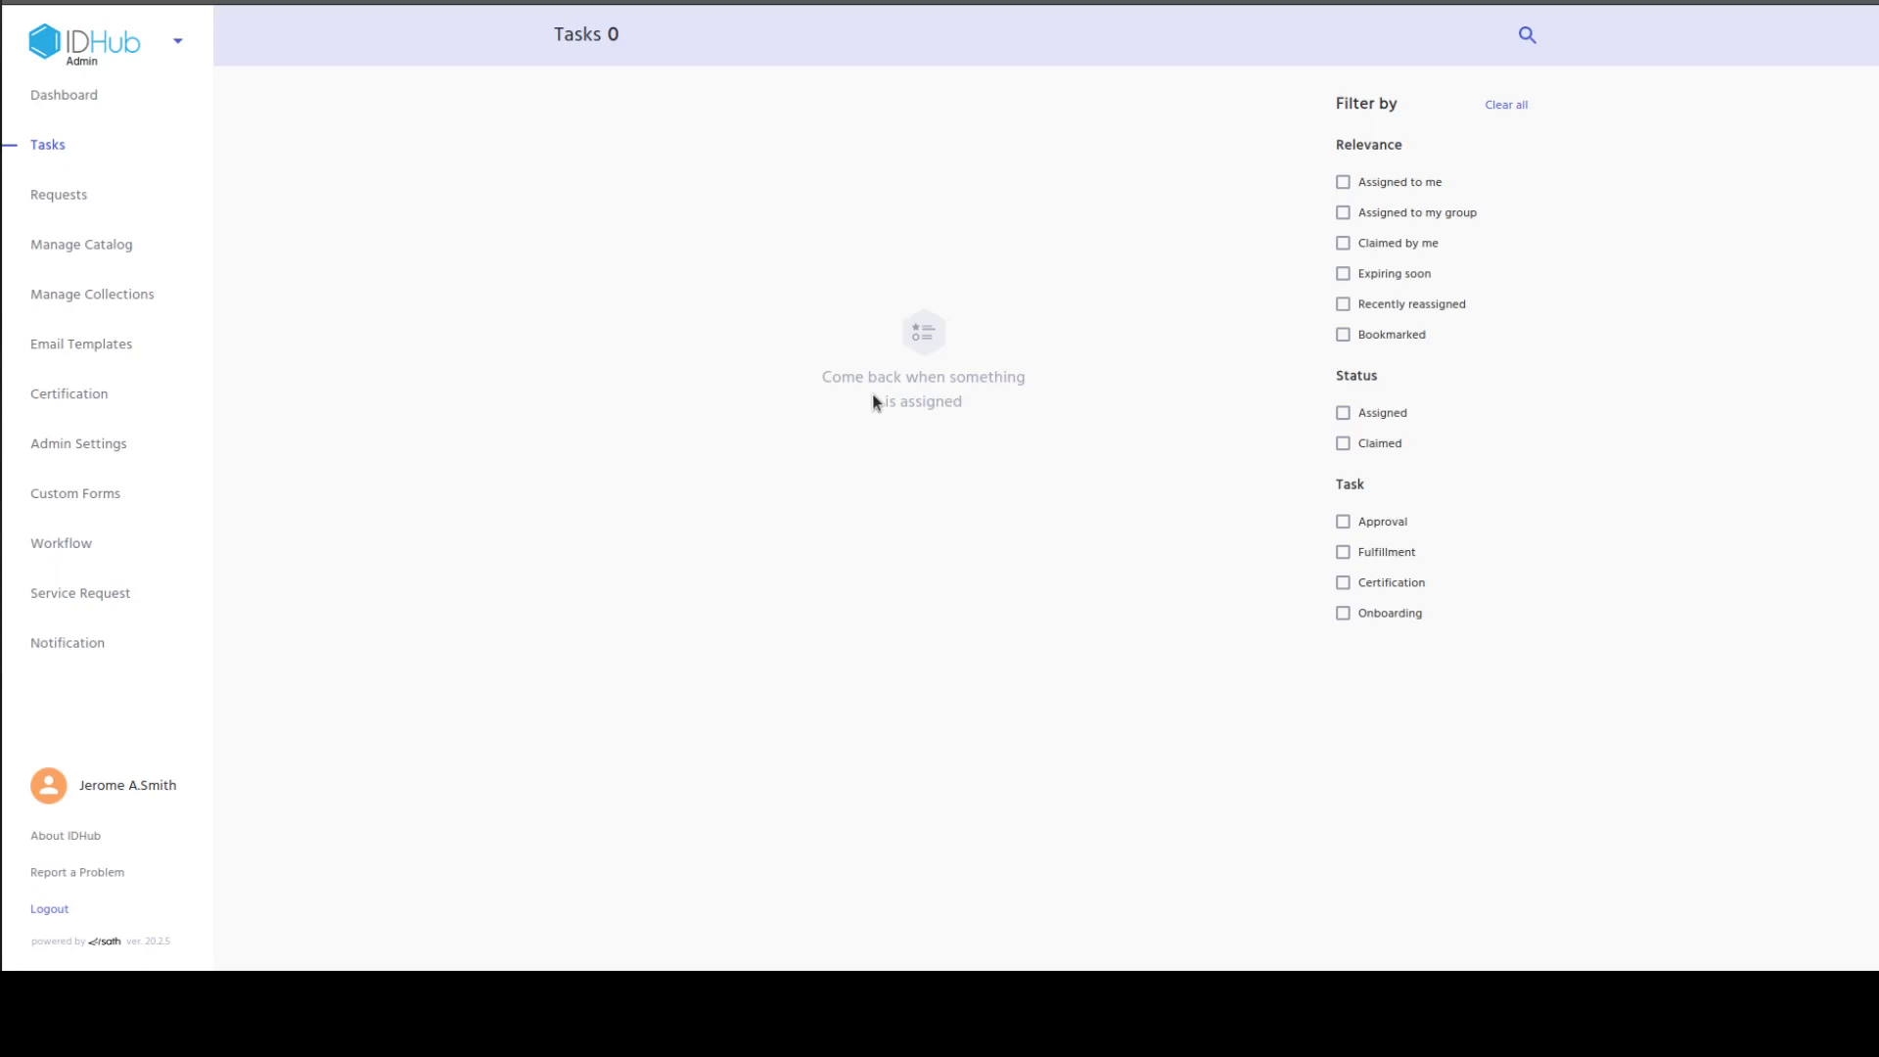
Step: Open the admin list of service requests
click(170, 598)
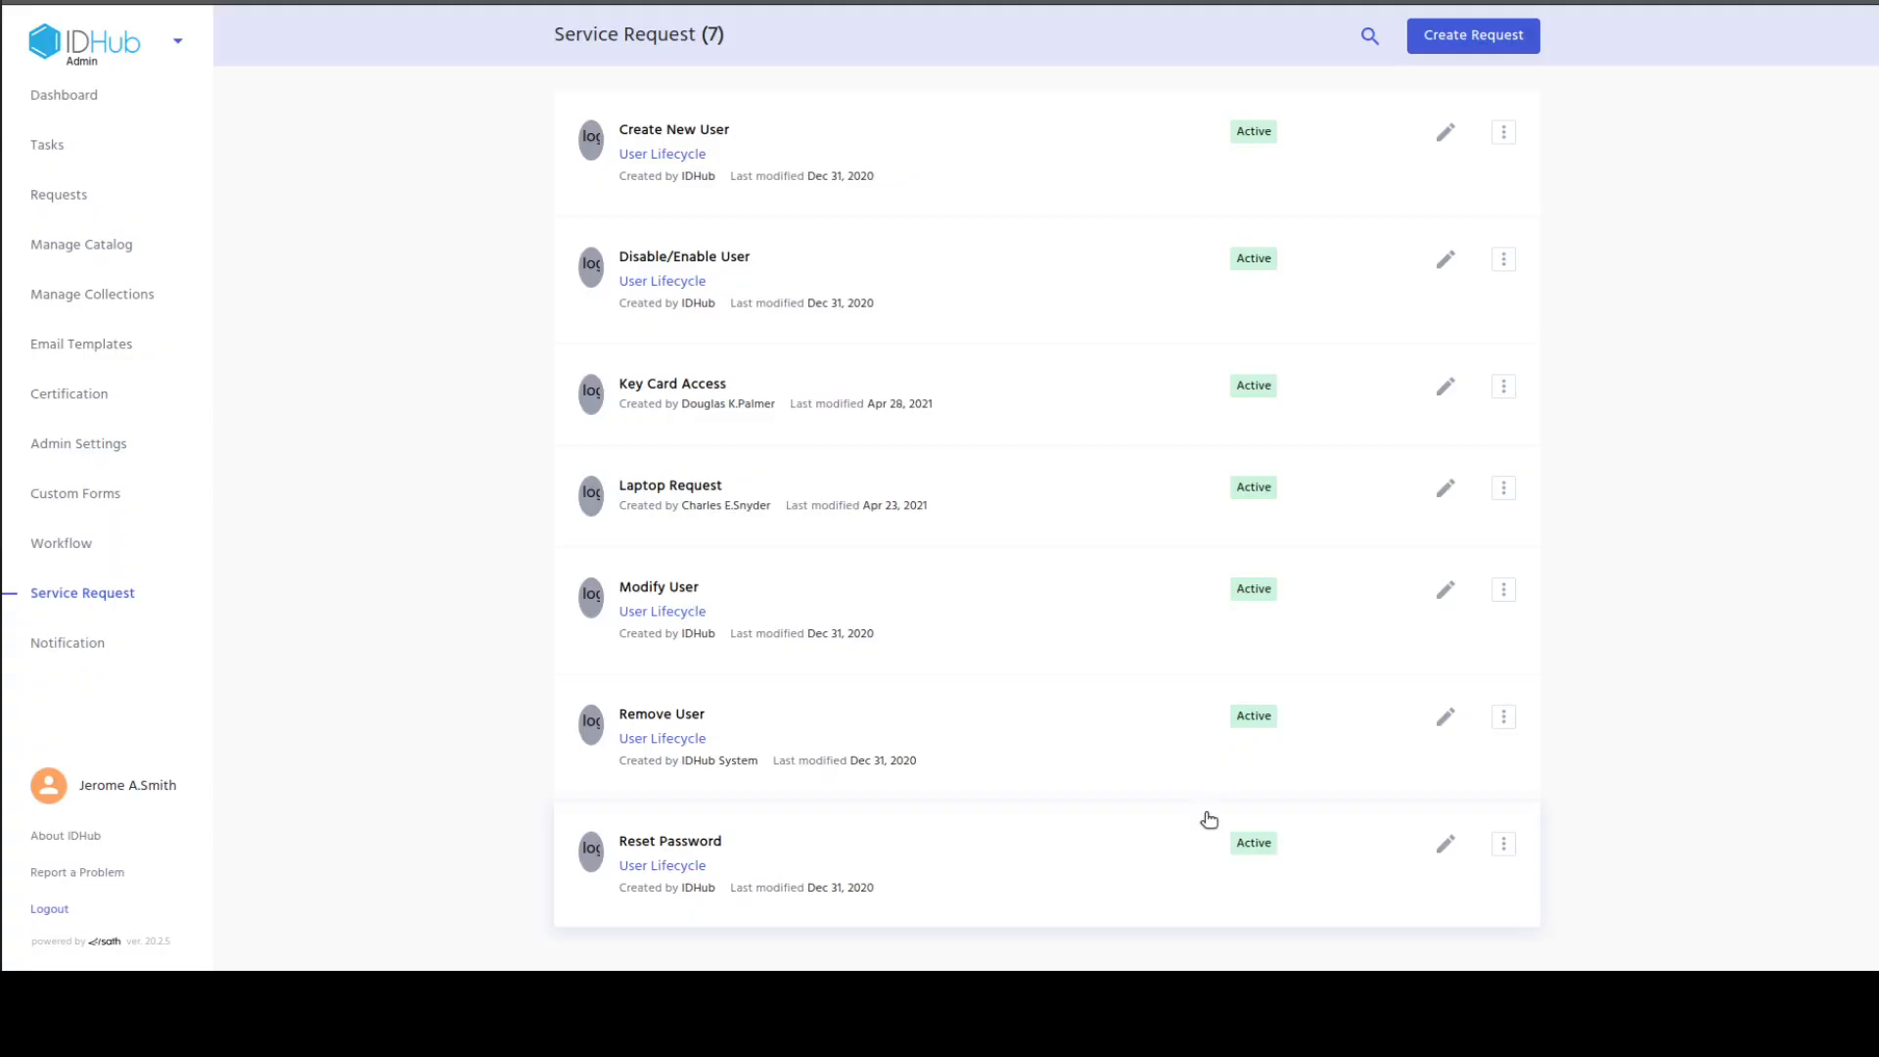